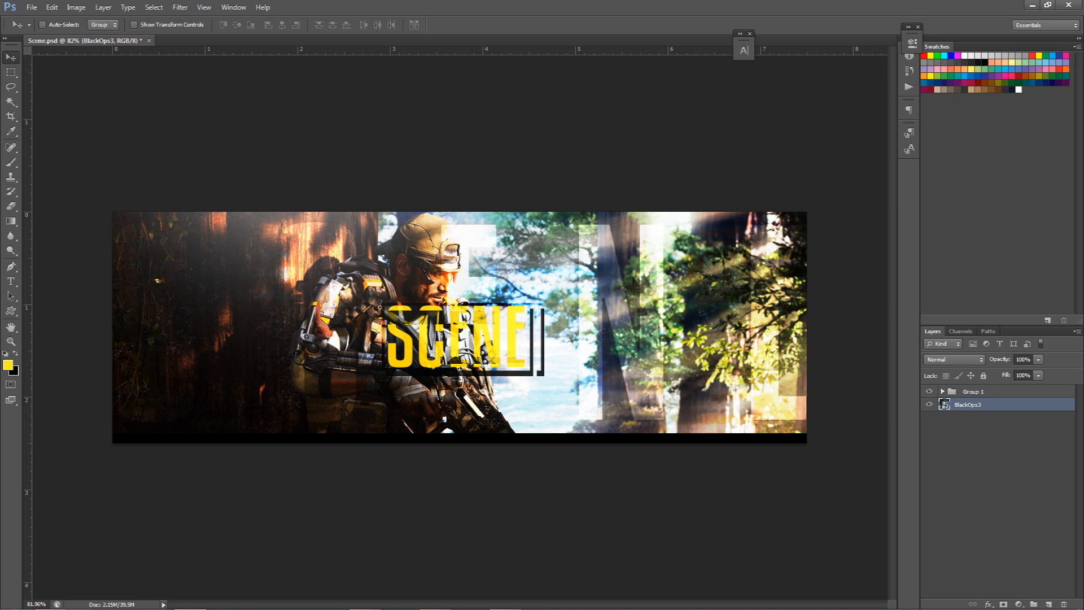
# Switch to the browser, open the SesOHQ store profile on Sellfy and look through its product list
pyautogui.moveTo(1083, 187); pyautogui.dragTo(689, 0)
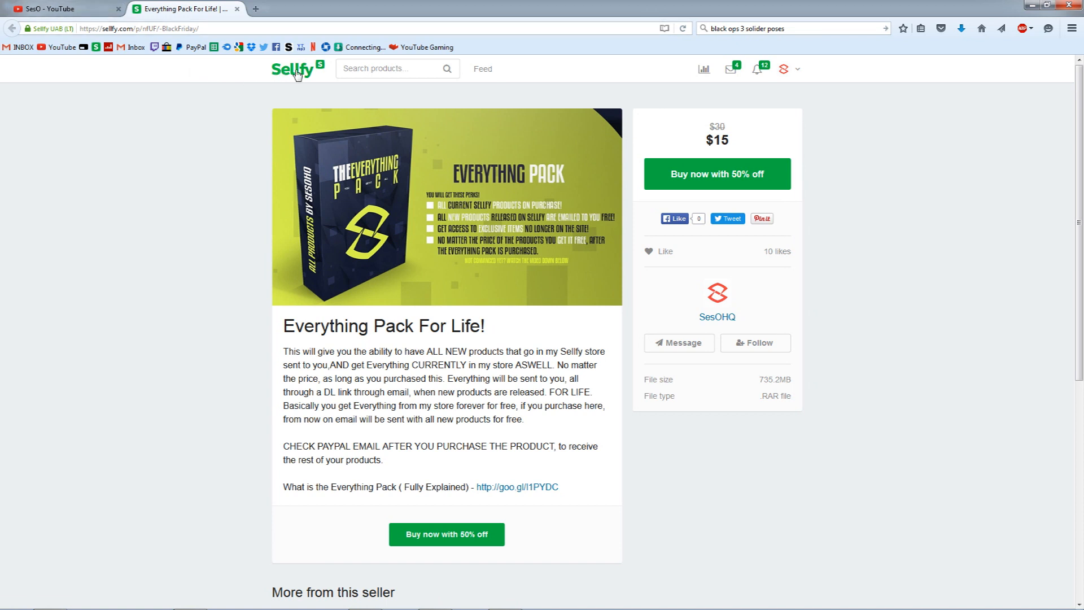
pyautogui.click(784, 69)
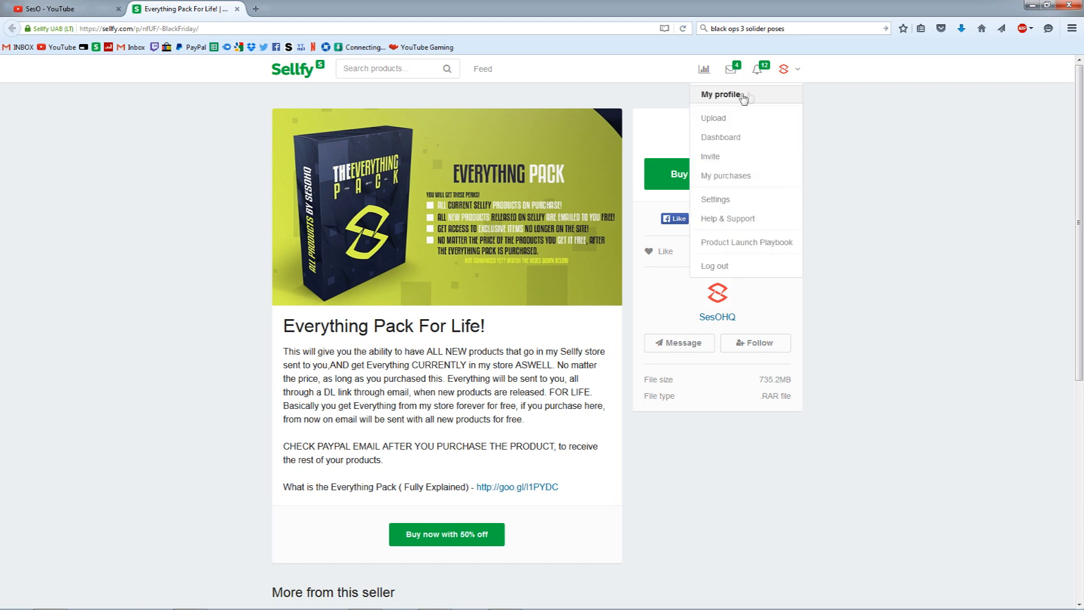
pyautogui.click(740, 96)
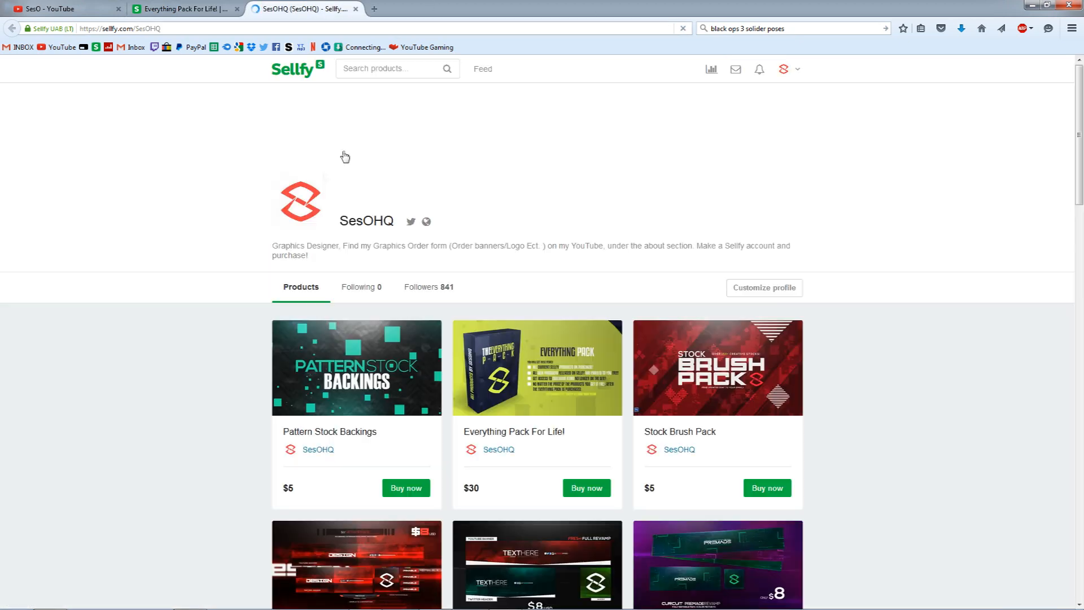
pyautogui.scroll(-20, 471, 301)
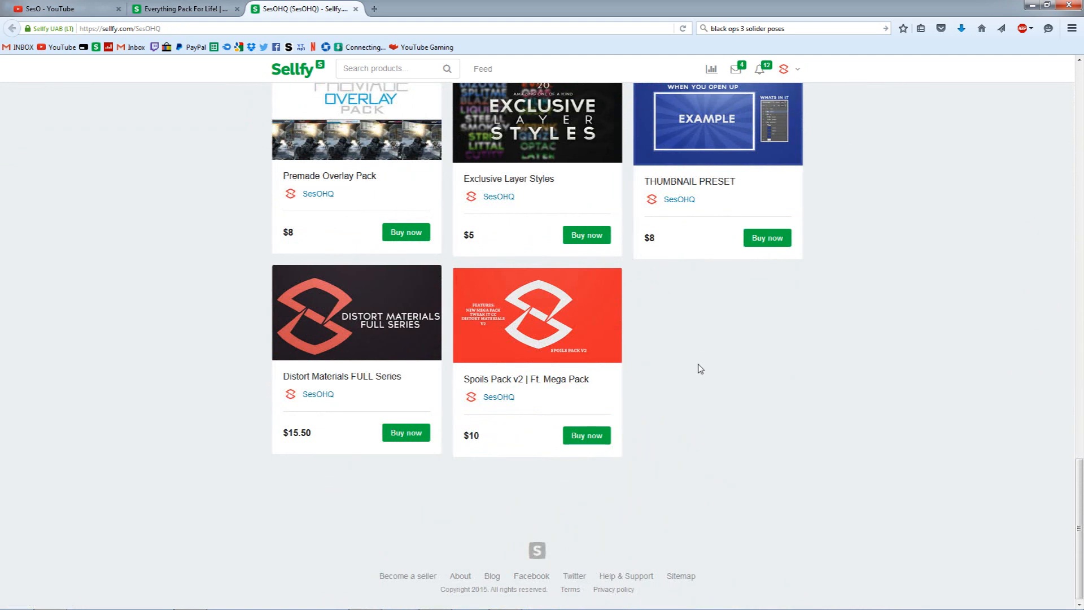
pyautogui.scroll(7, 733, 457)
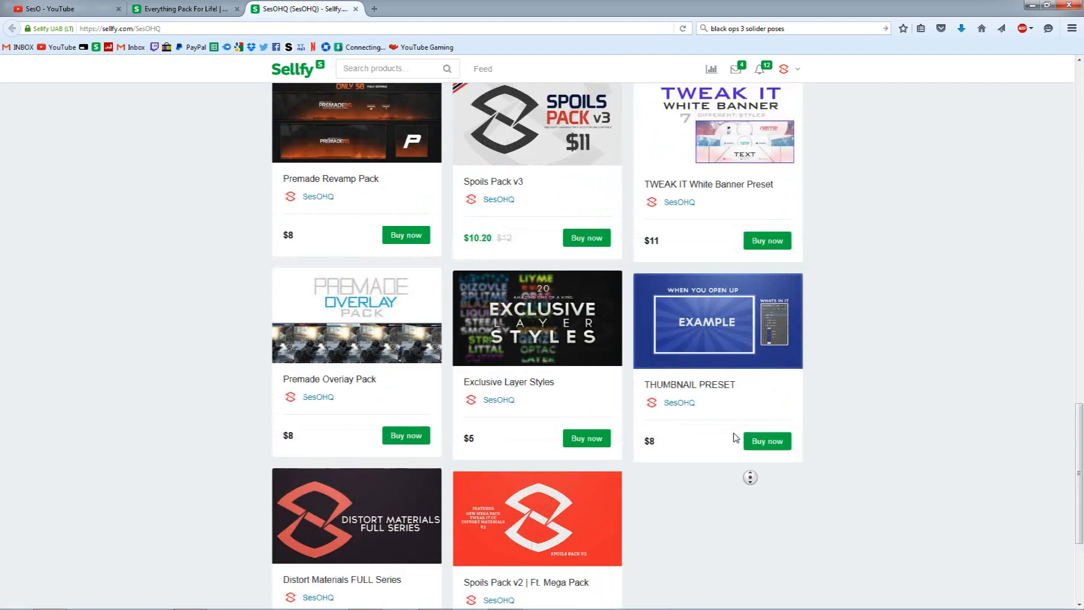
pyautogui.scroll(15, 735, 436)
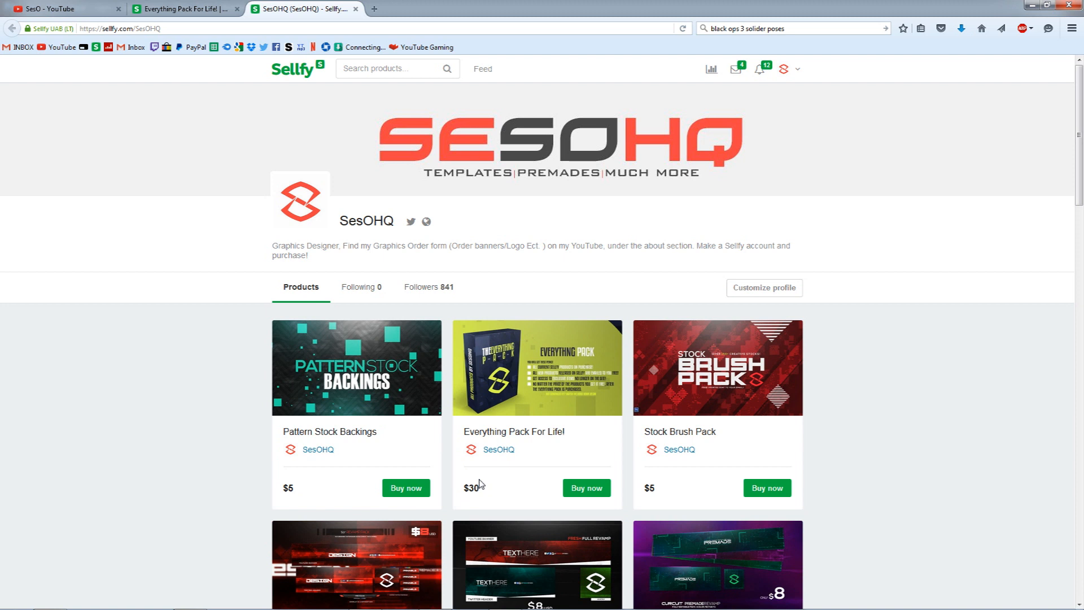
# Compare the Everything Pack For Life! page with the SesOHQ store listing, and return to the Scene.psd document in Photoshop
pyautogui.click(242, 8)
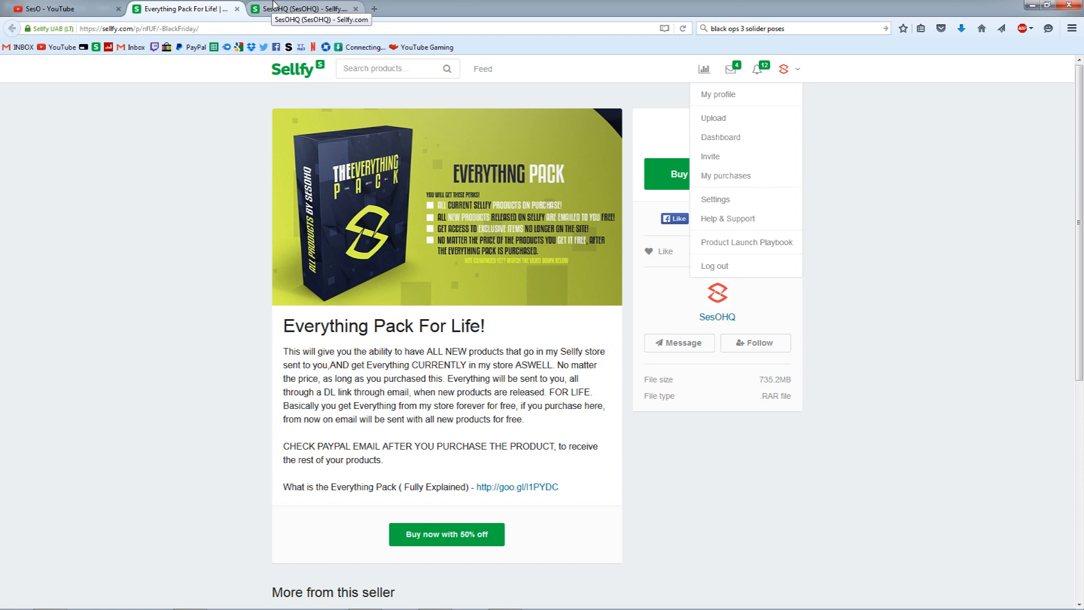
pyautogui.click(274, 7)
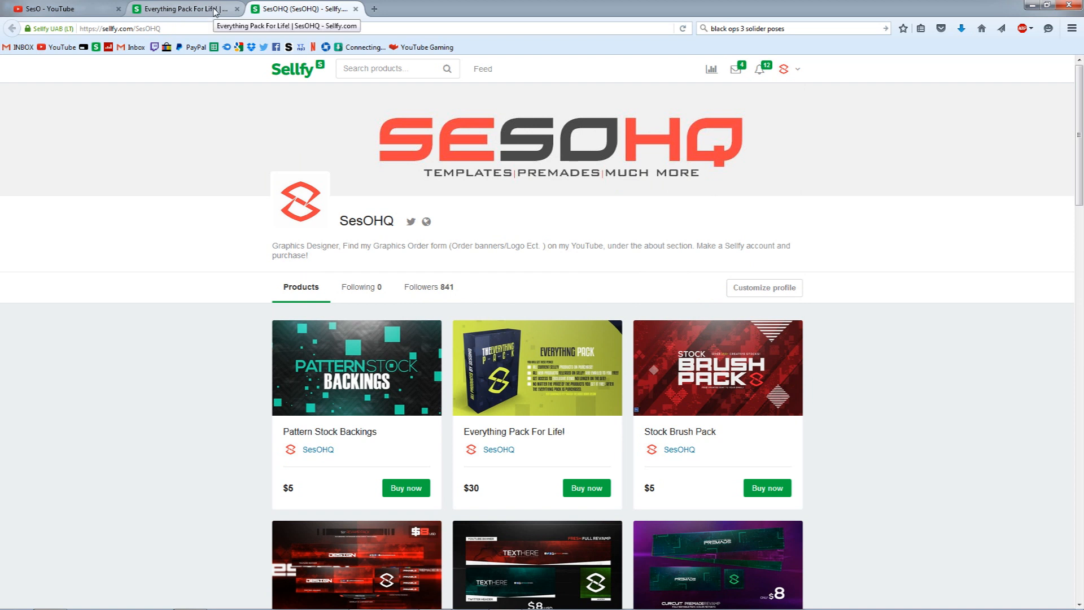
pyautogui.scroll(-3, 390, 206)
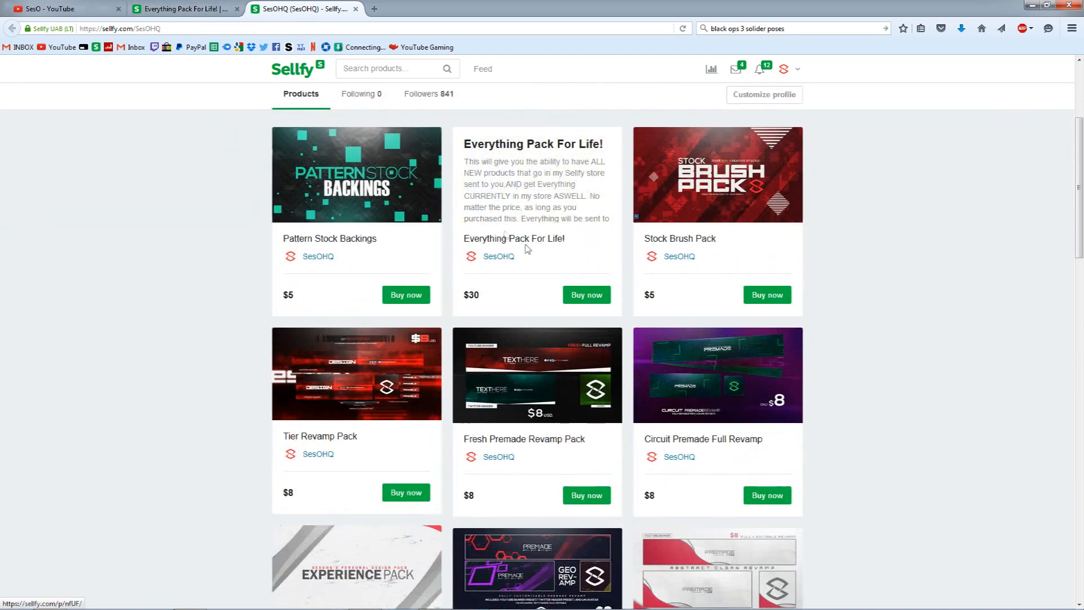
pyautogui.click(191, 9)
pyautogui.click(291, 9)
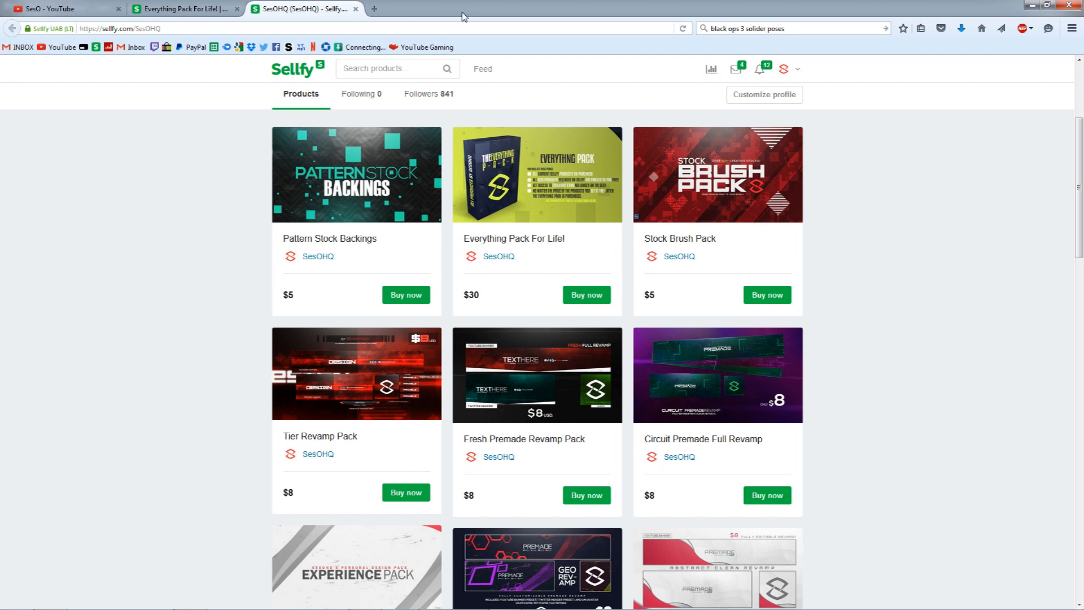
pyautogui.moveTo(456, 3); pyautogui.dragTo(1083, 294)
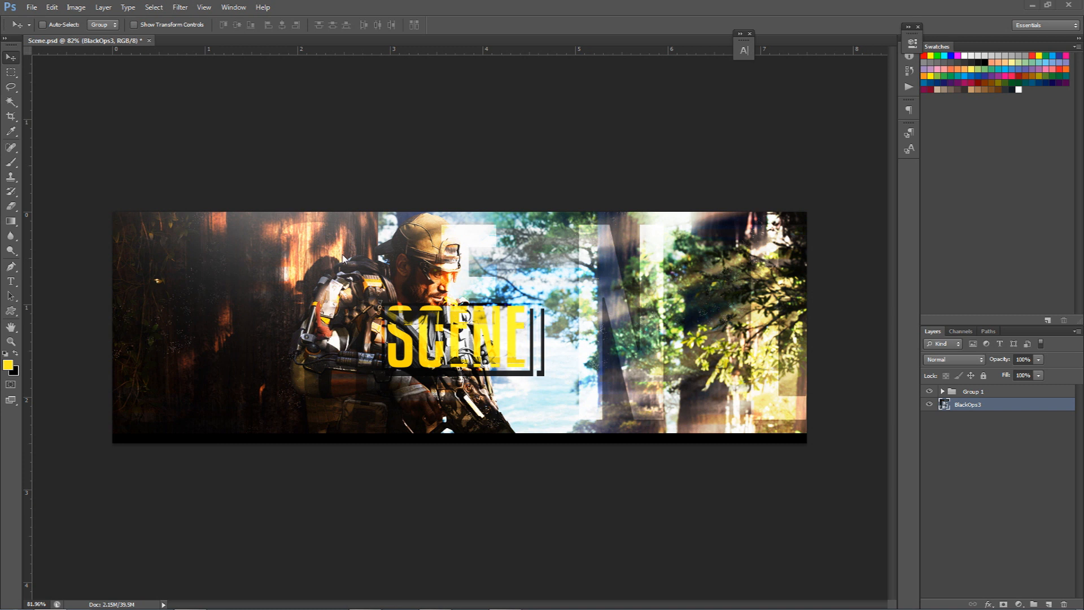
# Hide Group 1 to inspect the plain BlackOps3 image and its transform bounds without changing it, and show the group again
pyautogui.click(929, 392)
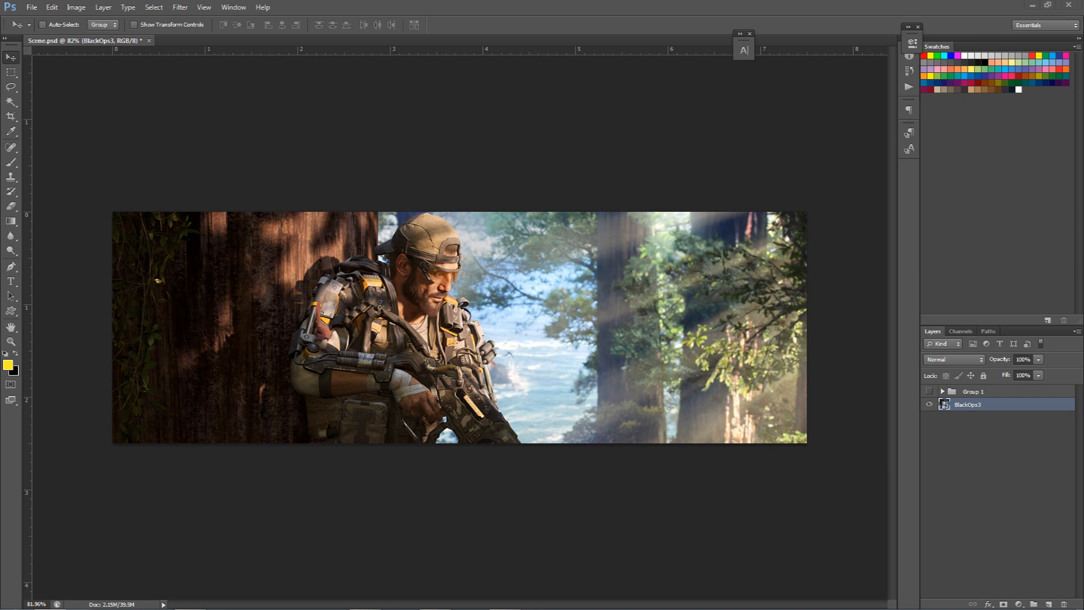
pyautogui.hotkey('ctrl', 't')
pyautogui.hotkey('ctrl', '-')
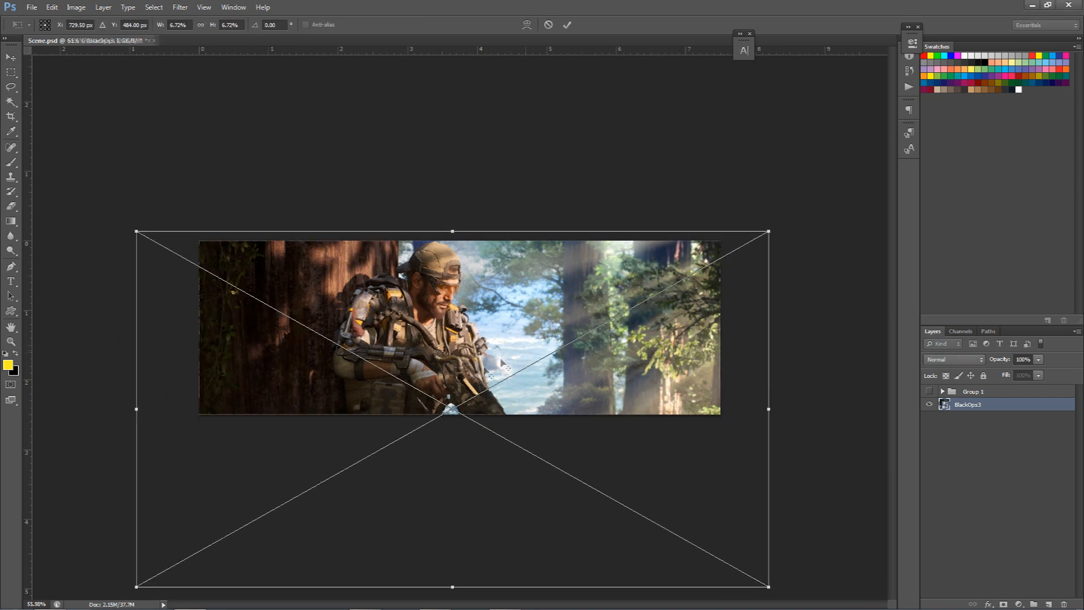
pyautogui.scroll(-1, 502, 361)
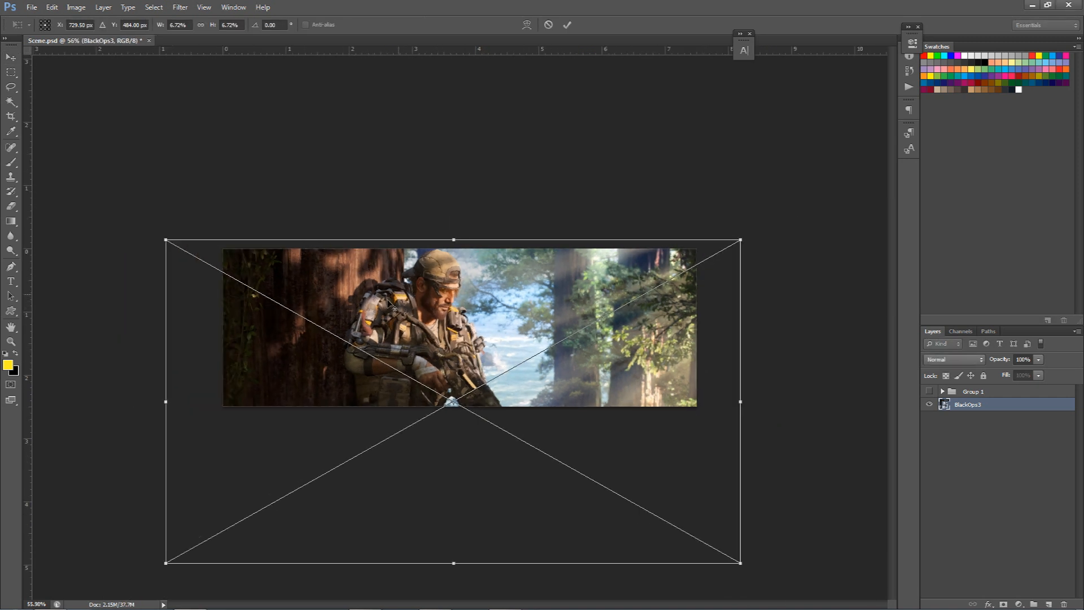
pyautogui.click(547, 27)
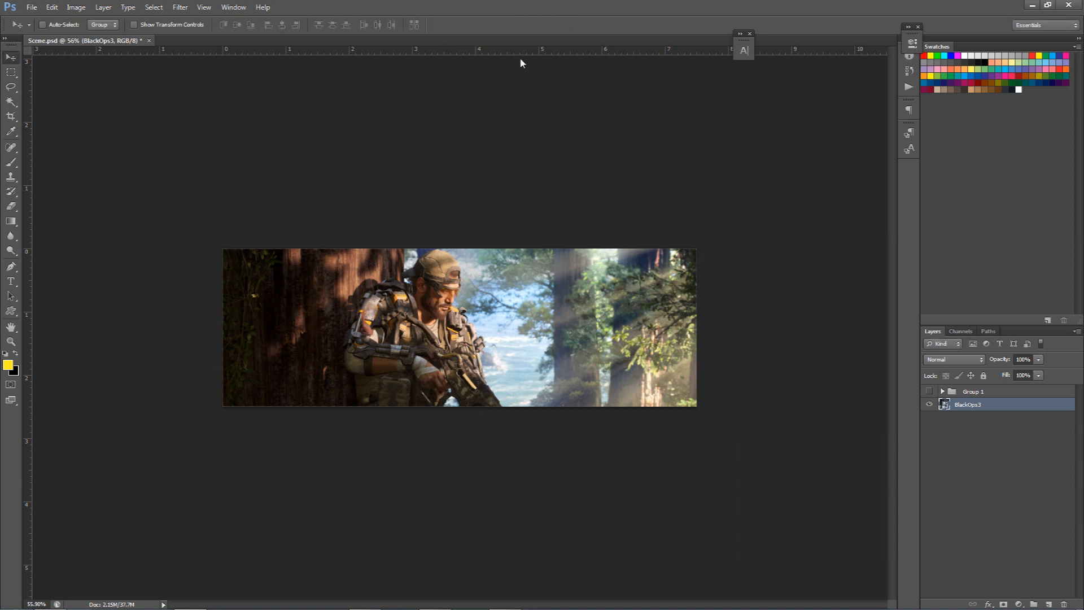
pyautogui.scroll(6, 470, 351)
pyautogui.scroll(-2, 469, 351)
pyautogui.click(929, 391)
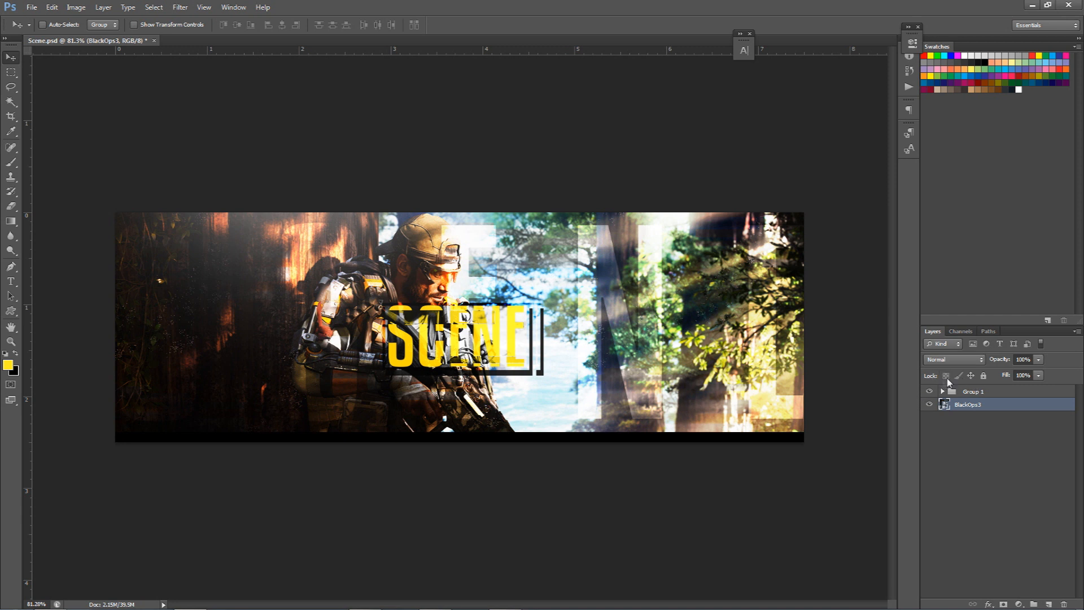
# Hide Group 1 and rename it Example
pyautogui.click(930, 392)
pyautogui.rightClick(930, 389)
pyautogui.click(974, 391)
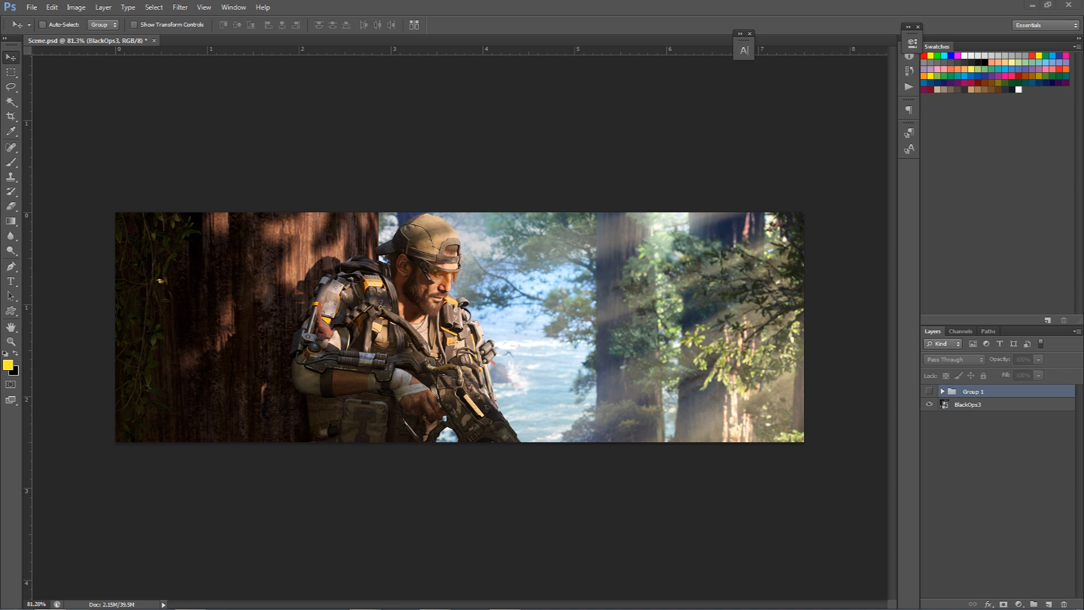
pyautogui.doubleClick(969, 393)
pyautogui.write('Exampl')
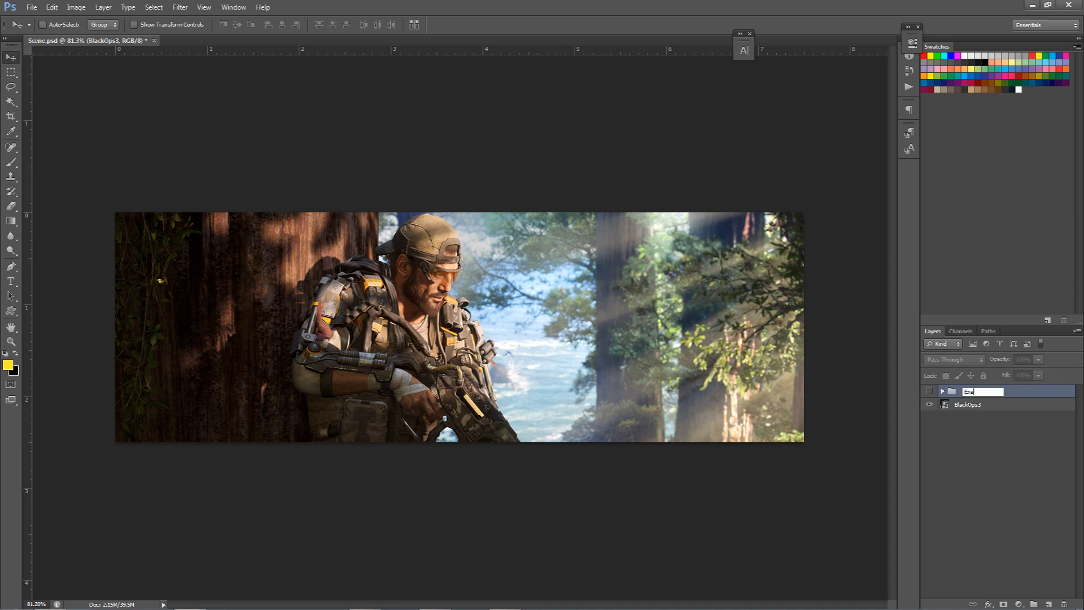
pyautogui.write('e')
pyautogui.press('Return')
# Create a new layer group above Example and name it Tutorail, leaving its layer style unchanged
pyautogui.click(1034, 604)
pyautogui.doubleClick(973, 392)
pyautogui.write('Tutora')
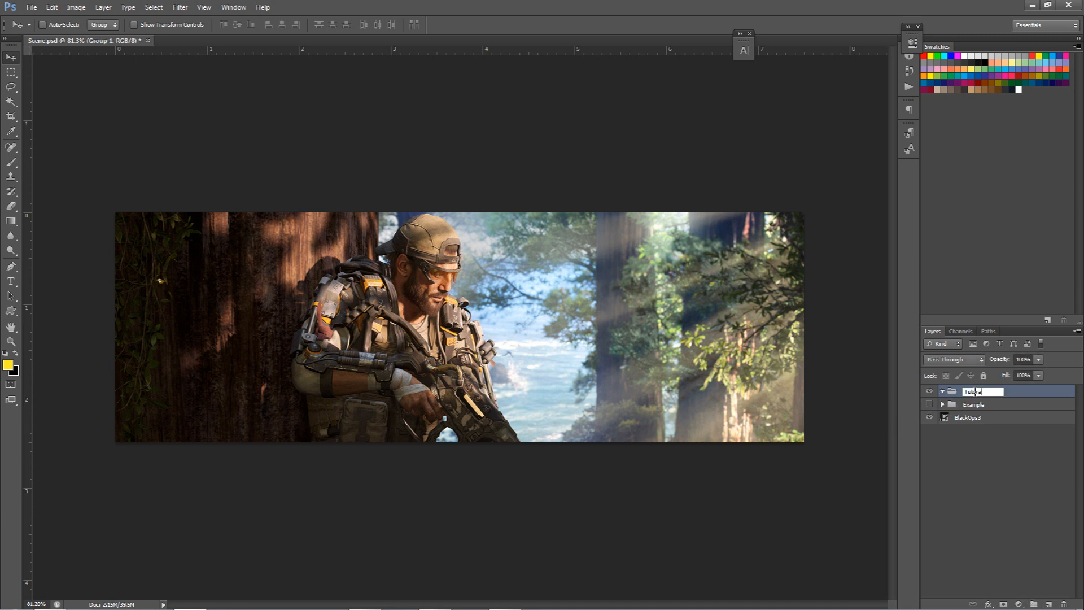
pyautogui.write('il')
pyautogui.press('Return')
pyautogui.click(929, 403)
pyautogui.doubleClick(990, 394)
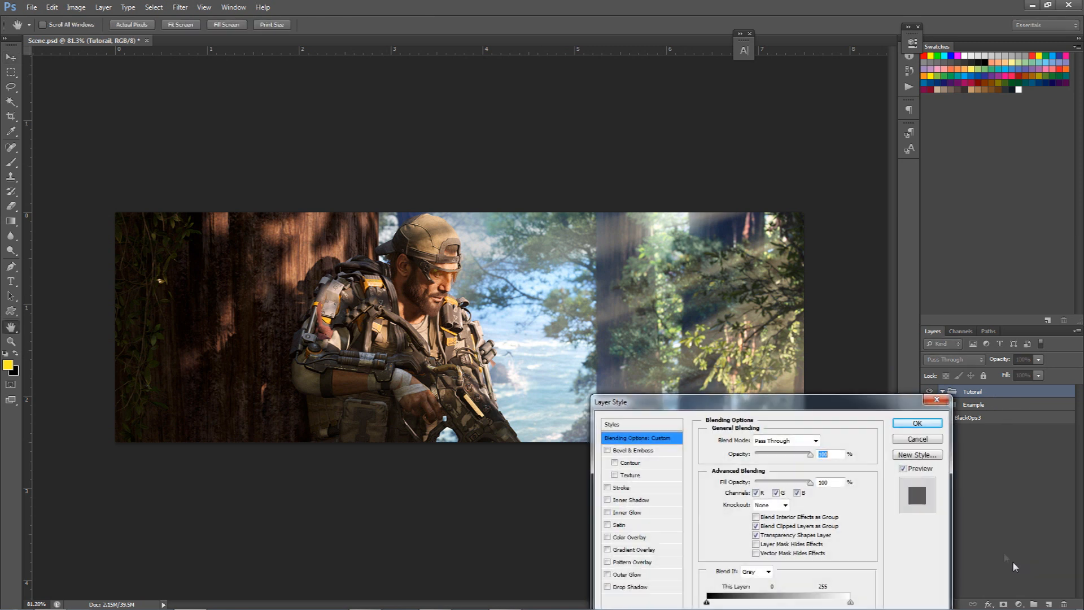
pyautogui.click(919, 440)
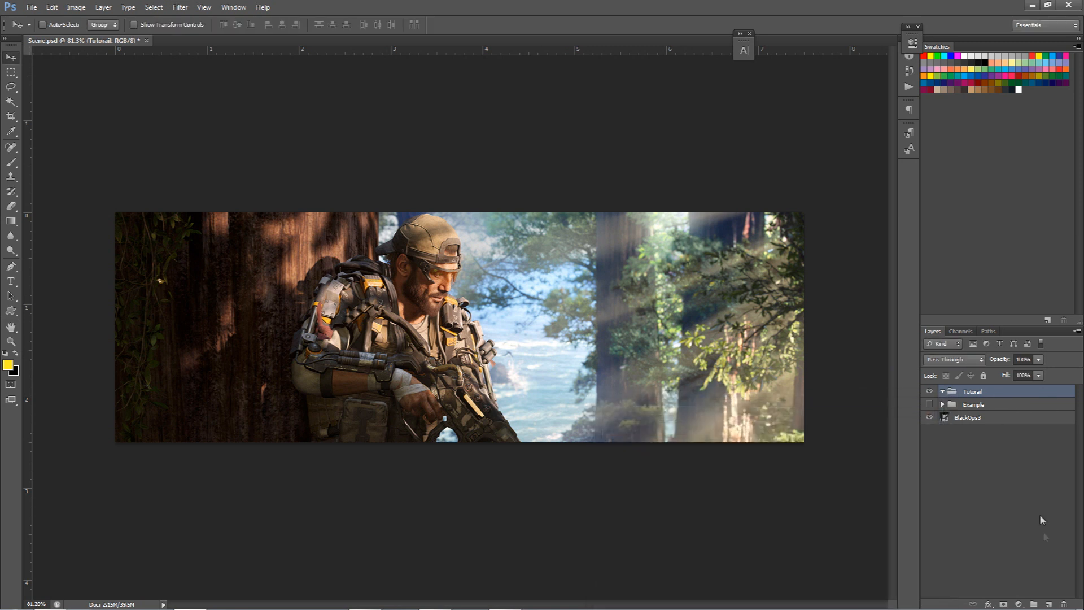
# Add a Brightness/Contrast adjustment layer in the Tutorail group with brightness 5 and contrast 73, and compare the image with and without it
pyautogui.click(1019, 604)
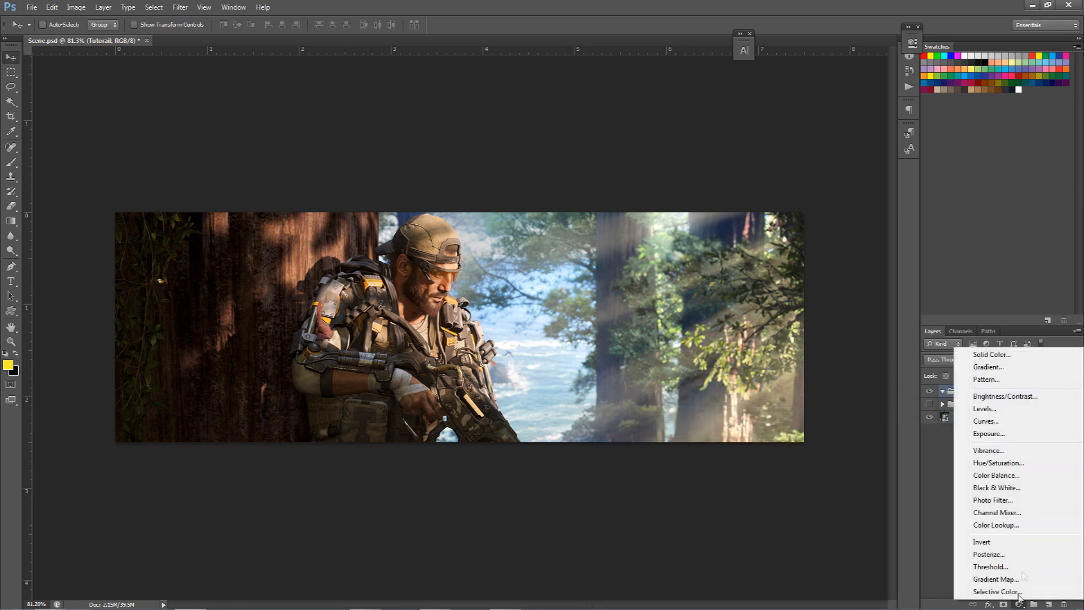
pyautogui.click(1005, 396)
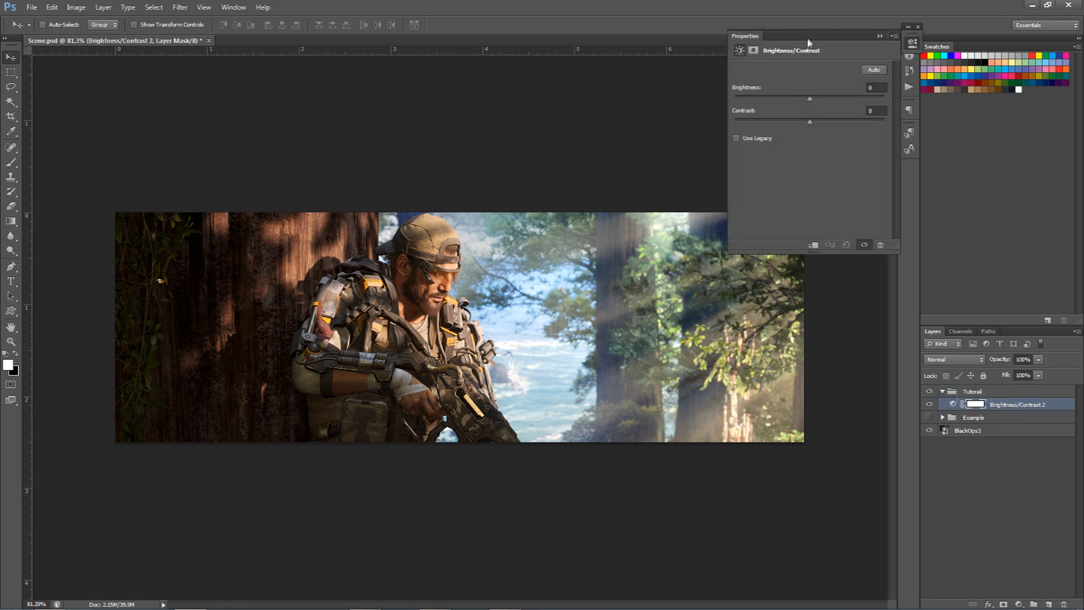
pyautogui.click(785, 99)
pyautogui.moveTo(810, 122); pyautogui.dragTo(872, 122)
pyautogui.moveTo(798, 101); pyautogui.dragTo(814, 101)
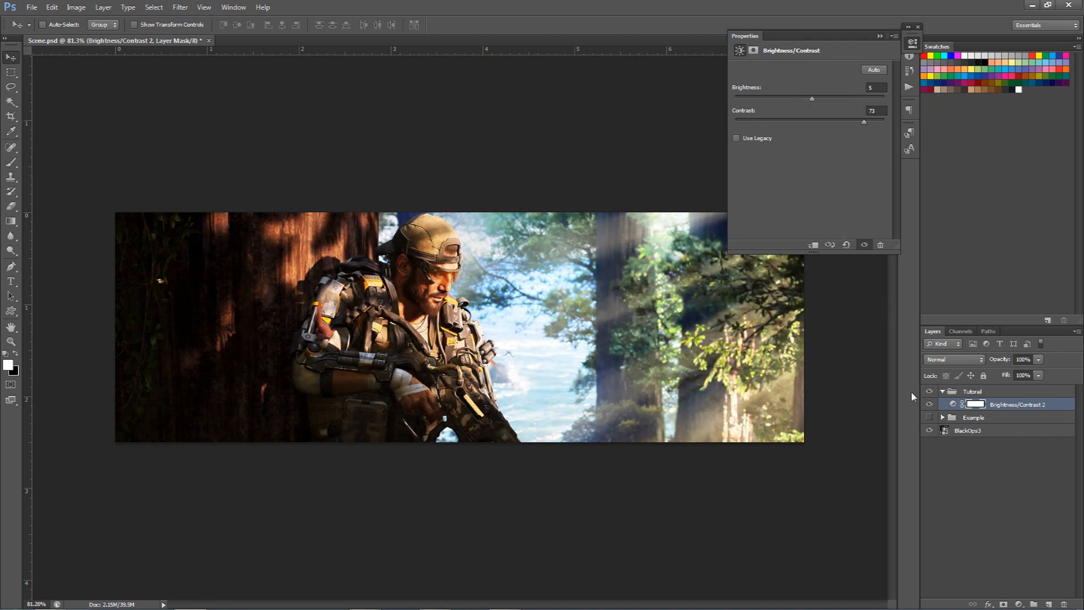
pyautogui.click(930, 404)
pyautogui.click(931, 403)
pyautogui.click(930, 404)
pyautogui.click(930, 404)
pyautogui.click(930, 404)
pyautogui.click(930, 404)
# Add a Curves adjustment layer with a gentle RGB S-curve, slightly raising highlights and lowering shadows, and compare the image with and without it
pyautogui.click(1020, 604)
pyautogui.click(986, 422)
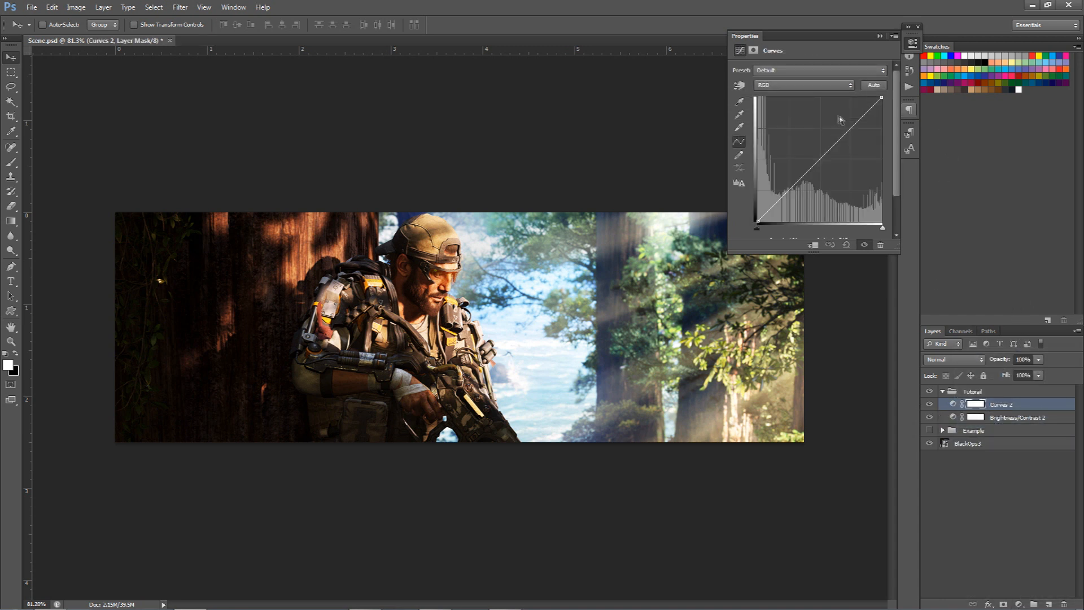
pyautogui.moveTo(849, 129); pyautogui.dragTo(848, 125)
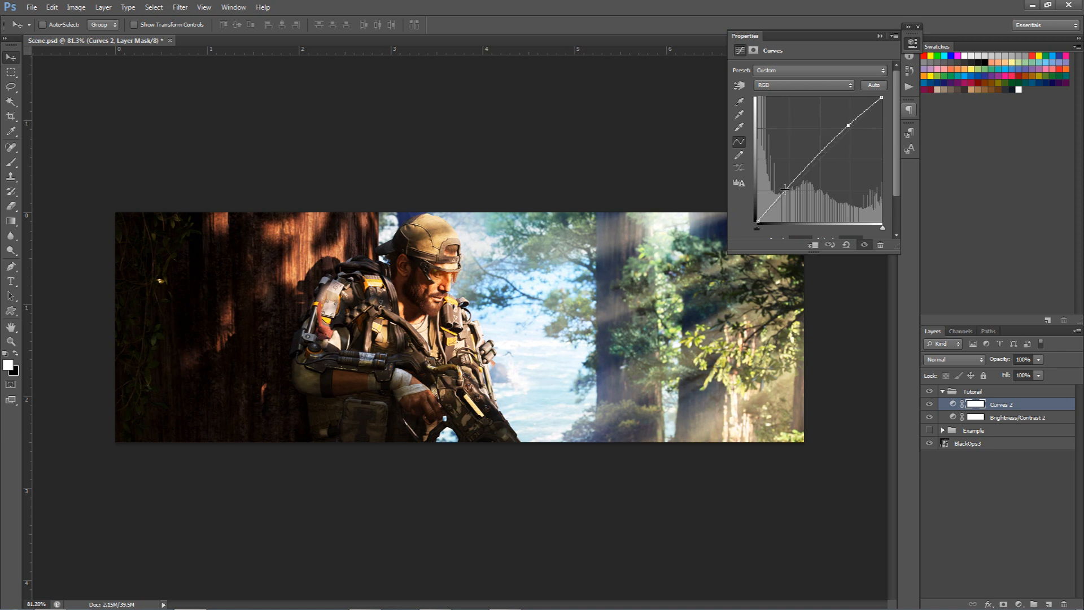
pyautogui.moveTo(778, 198)
pyautogui.mouseDown()
pyautogui.moveTo(790, 211)
pyautogui.moveTo(782, 199)
pyautogui.mouseUp()
pyautogui.moveTo(848, 125); pyautogui.dragTo(842, 123)
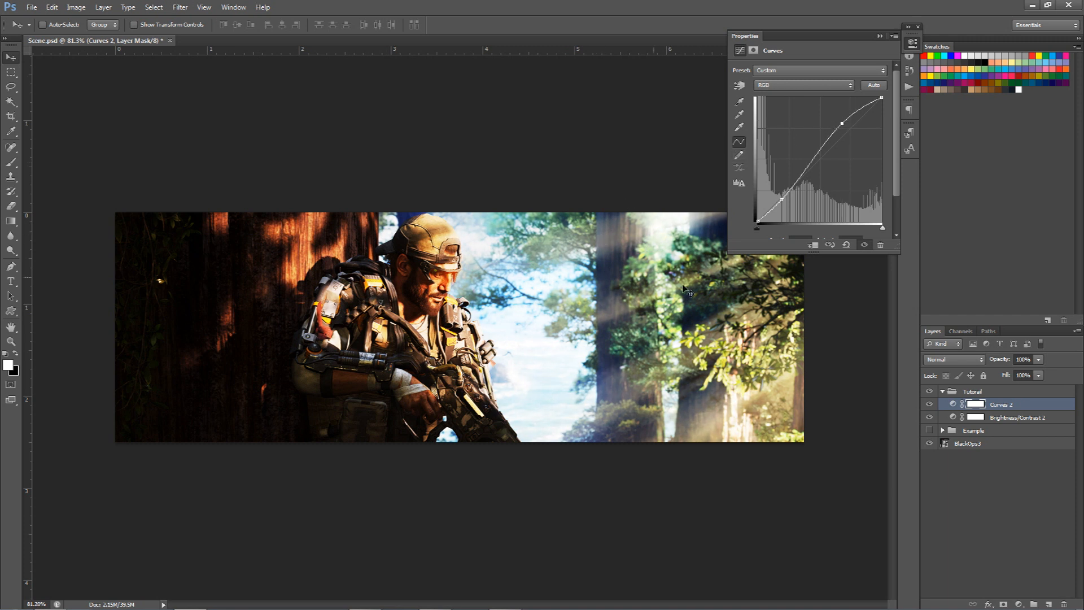
pyautogui.moveTo(782, 200); pyautogui.dragTo(780, 204)
pyautogui.moveTo(839, 128); pyautogui.dragTo(847, 127)
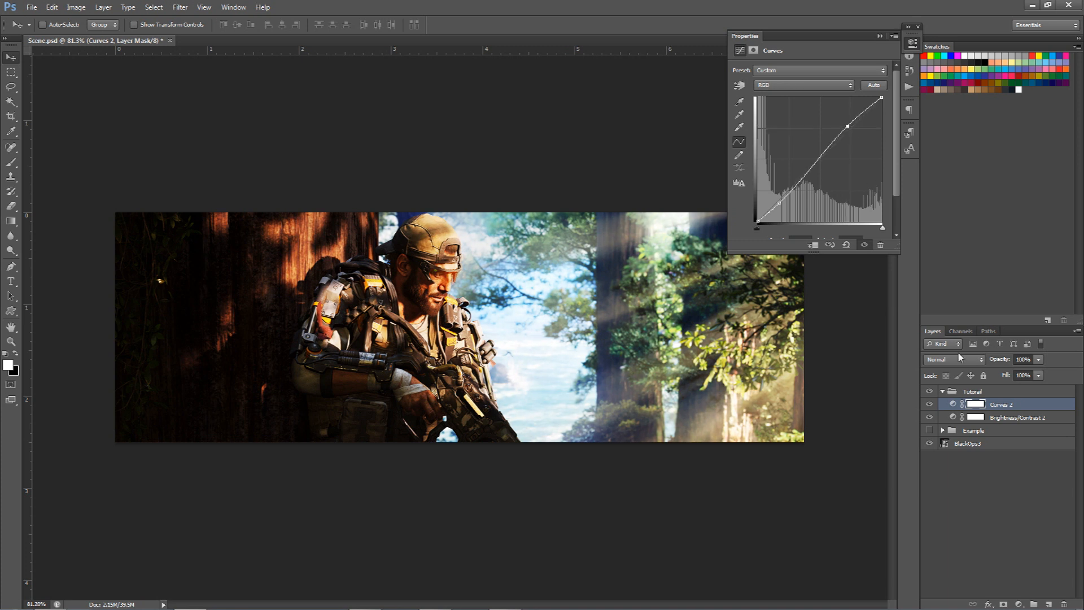
pyautogui.click(930, 404)
pyautogui.click(930, 404)
# Add a Vibrance adjustment layer above the curves with vibrance 30 and saturation 0
pyautogui.click(1019, 604)
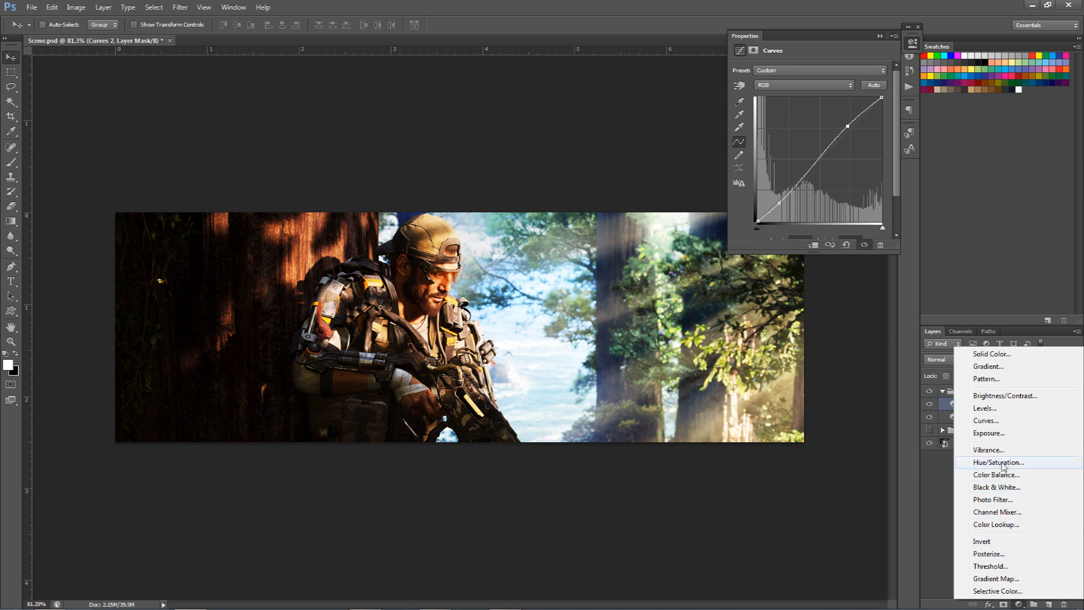
pyautogui.click(990, 451)
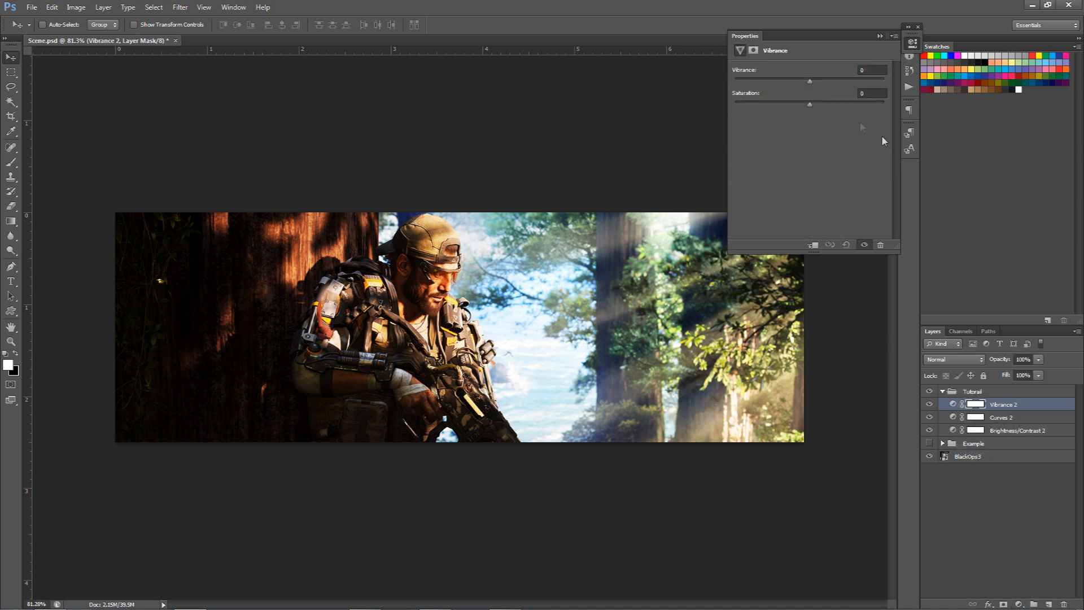
pyautogui.moveTo(811, 81); pyautogui.dragTo(838, 80)
pyautogui.write('30')
pyautogui.press('Return')
pyautogui.moveTo(810, 106); pyautogui.dragTo(858, 95)
pyautogui.write('00')
pyautogui.click(873, 70)
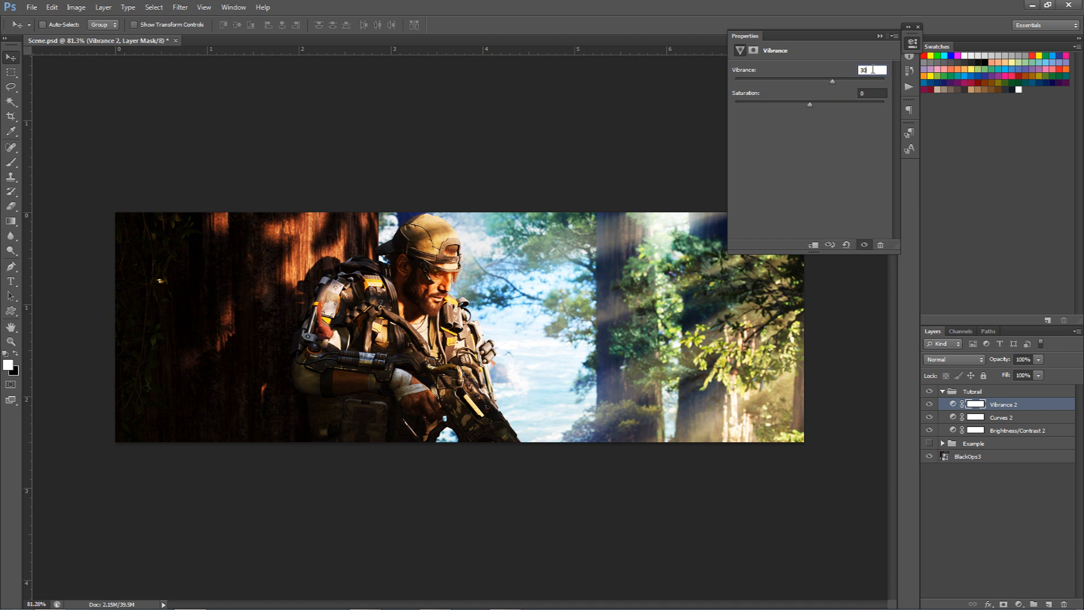
# Compare the image with and without the Vibrance adjustment layer
pyautogui.click(930, 405)
pyautogui.click(930, 404)
pyautogui.click(929, 404)
pyautogui.click(930, 405)
pyautogui.click(929, 405)
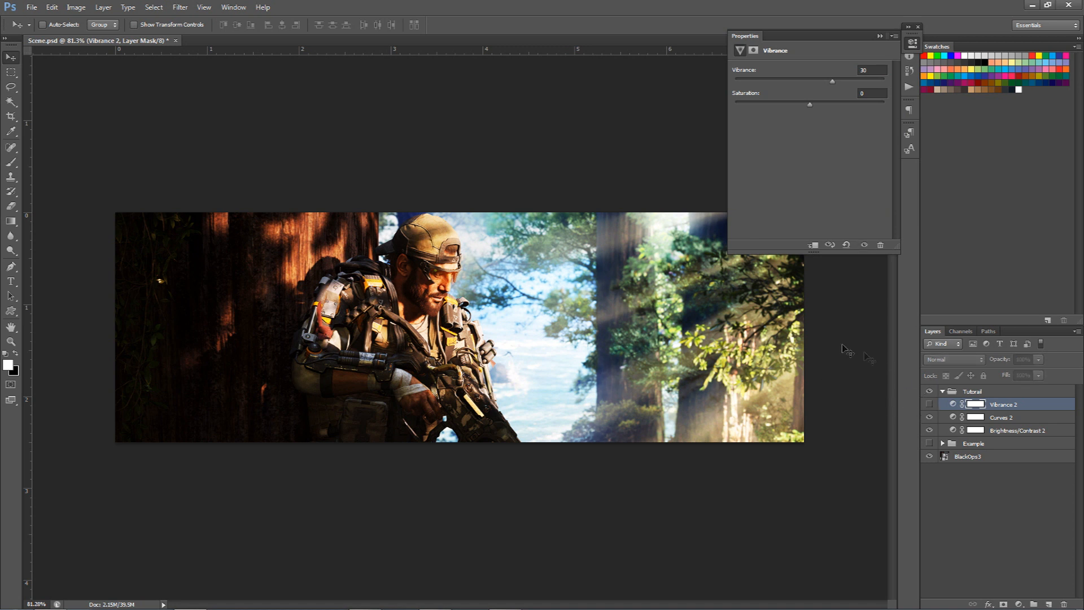
pyautogui.click(929, 405)
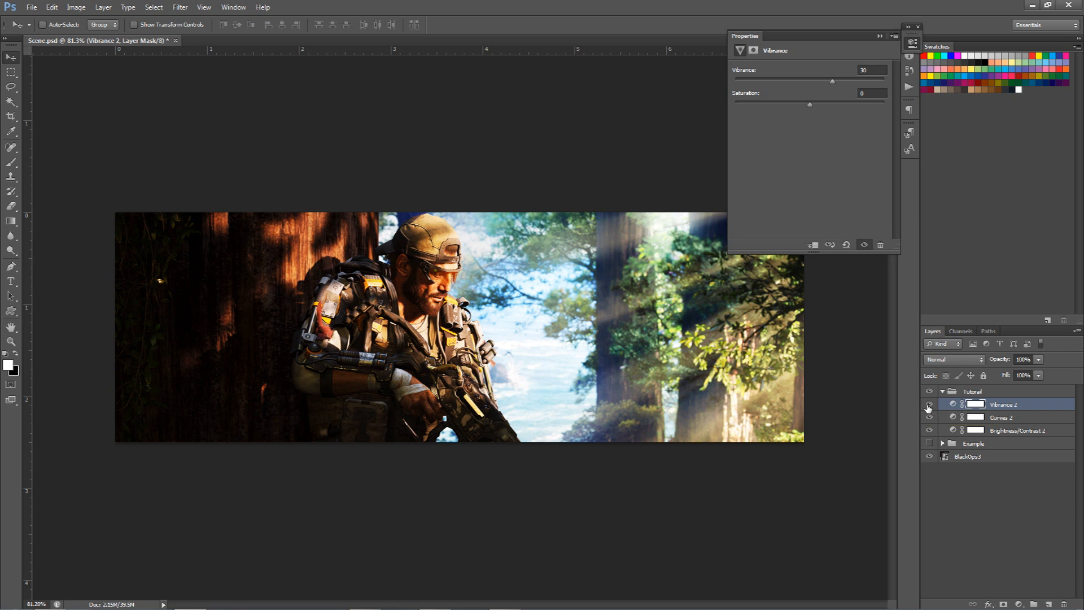
pyautogui.click(928, 405)
# Add a Black & White adjustment layer with reds 20, yellows 23, greens -58, cyans -31, blues -1 and magentas 97
pyautogui.click(1019, 603)
pyautogui.click(997, 490)
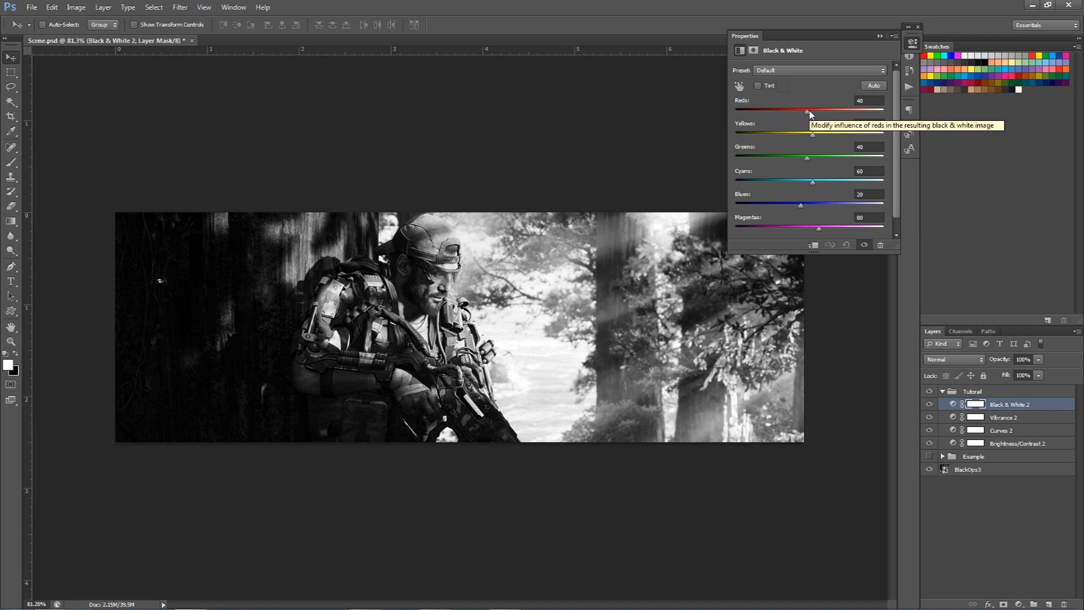
pyautogui.moveTo(807, 111); pyautogui.dragTo(755, 113)
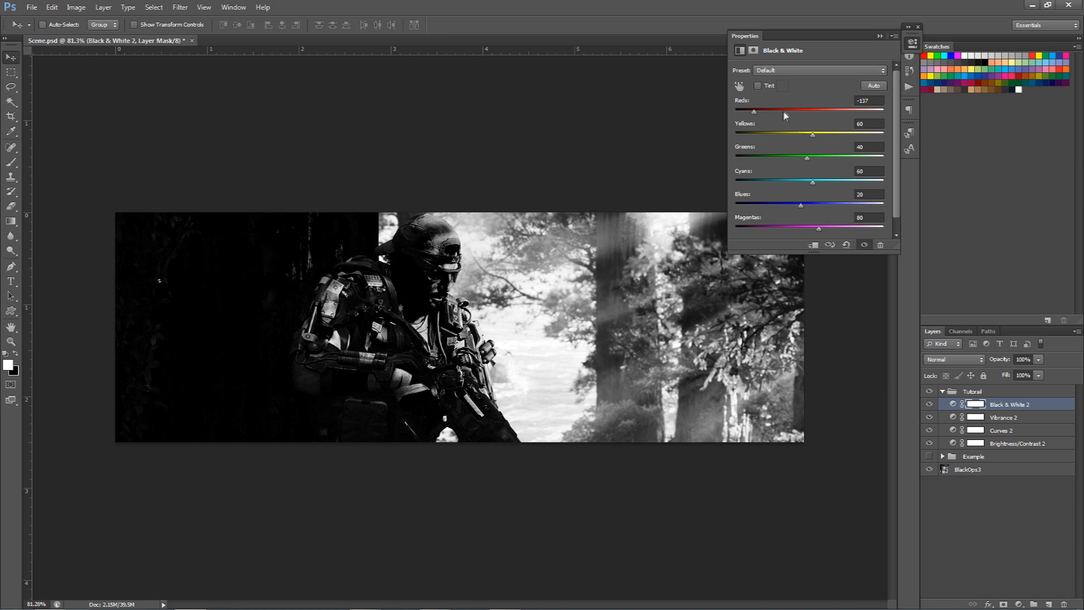
pyautogui.moveTo(778, 111); pyautogui.dragTo(881, 111)
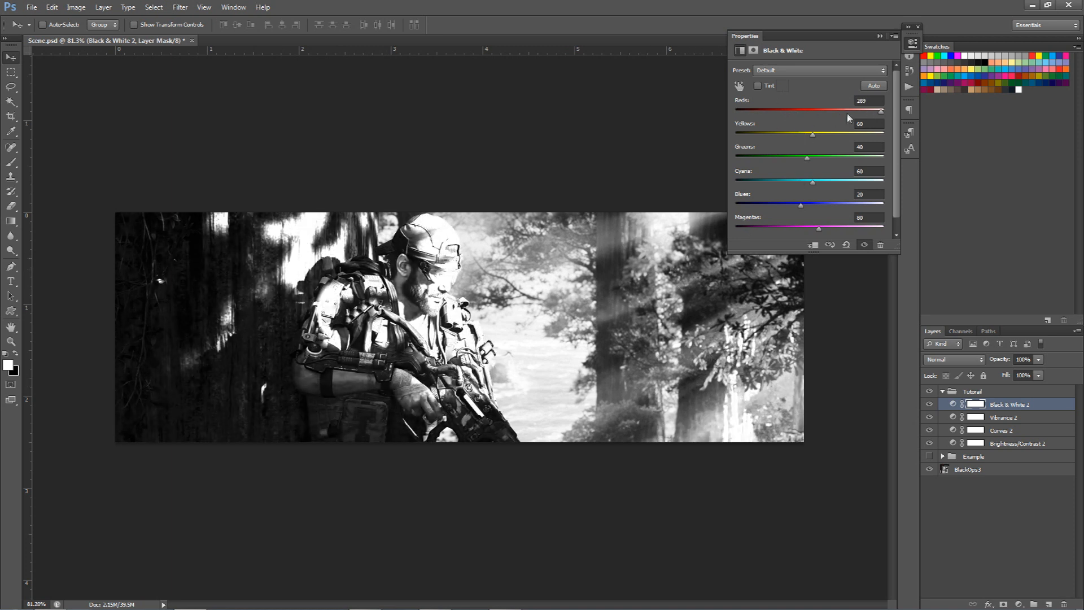
pyautogui.moveTo(817, 112); pyautogui.dragTo(801, 113)
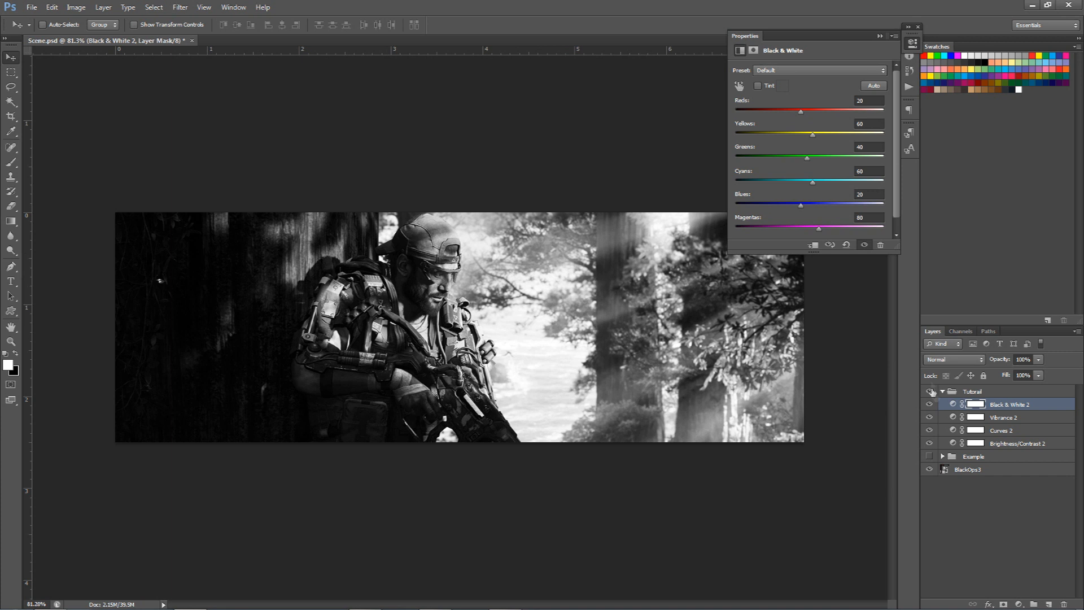
pyautogui.moveTo(813, 134)
pyautogui.mouseDown()
pyautogui.moveTo(775, 136)
pyautogui.moveTo(842, 138)
pyautogui.moveTo(802, 142)
pyautogui.mouseUp()
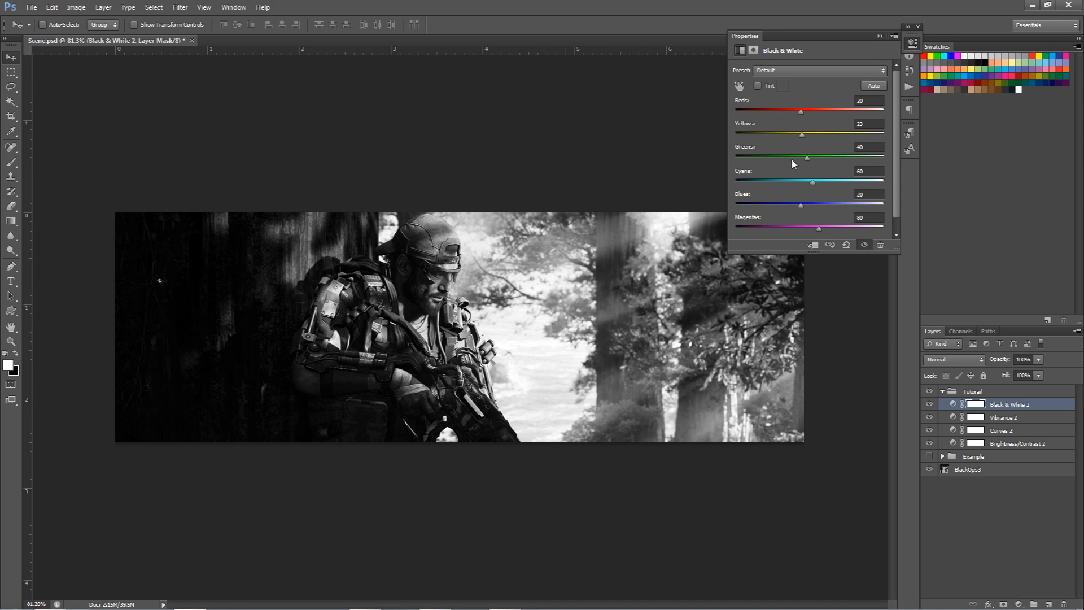
pyautogui.moveTo(810, 161); pyautogui.dragTo(778, 161)
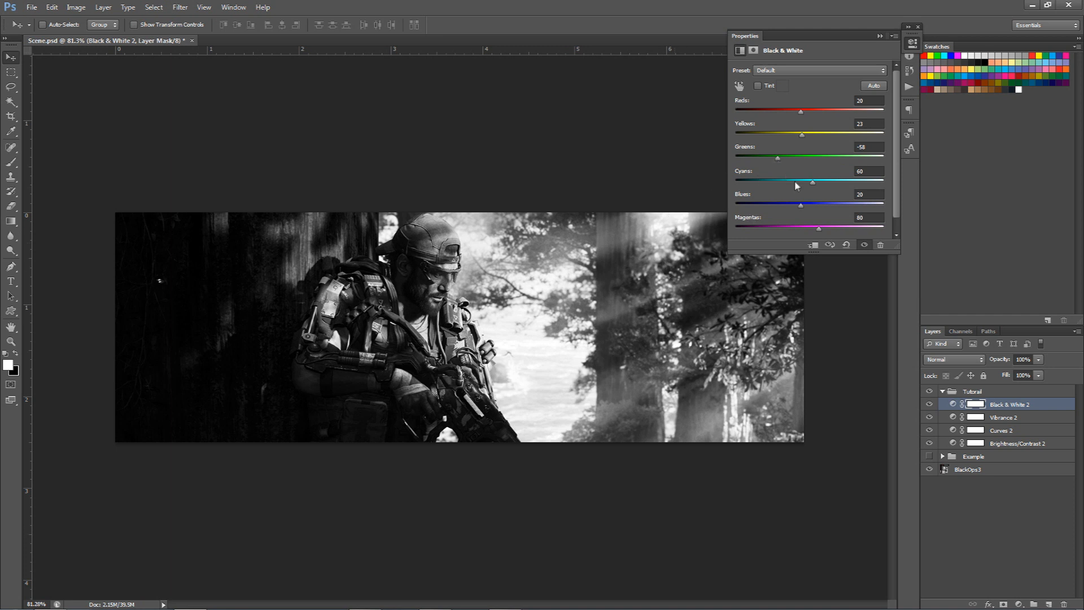
pyautogui.moveTo(812, 182); pyautogui.dragTo(875, 226)
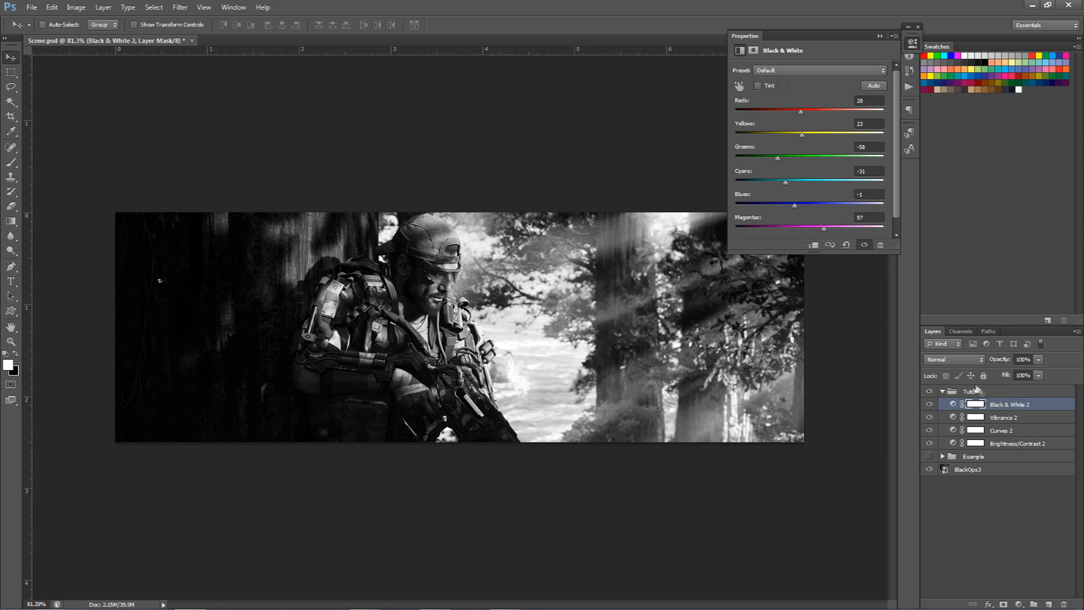
# Set the Black & White layer's blend mode to Overlay and its opacity to 40%
pyautogui.click(960, 359)
pyautogui.click(947, 206)
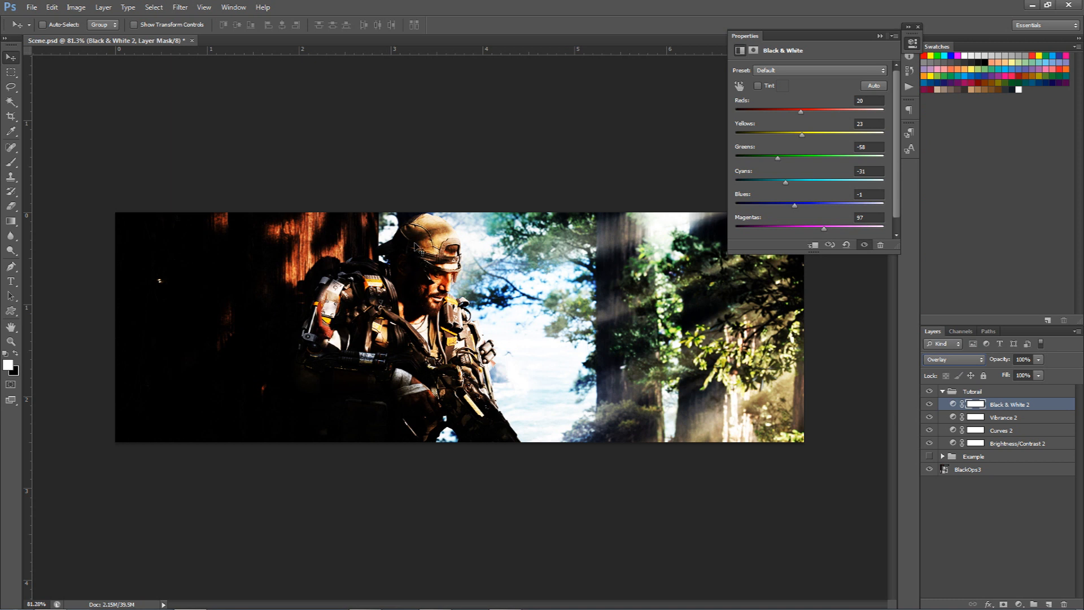
pyautogui.click(1026, 359)
pyautogui.write('40')
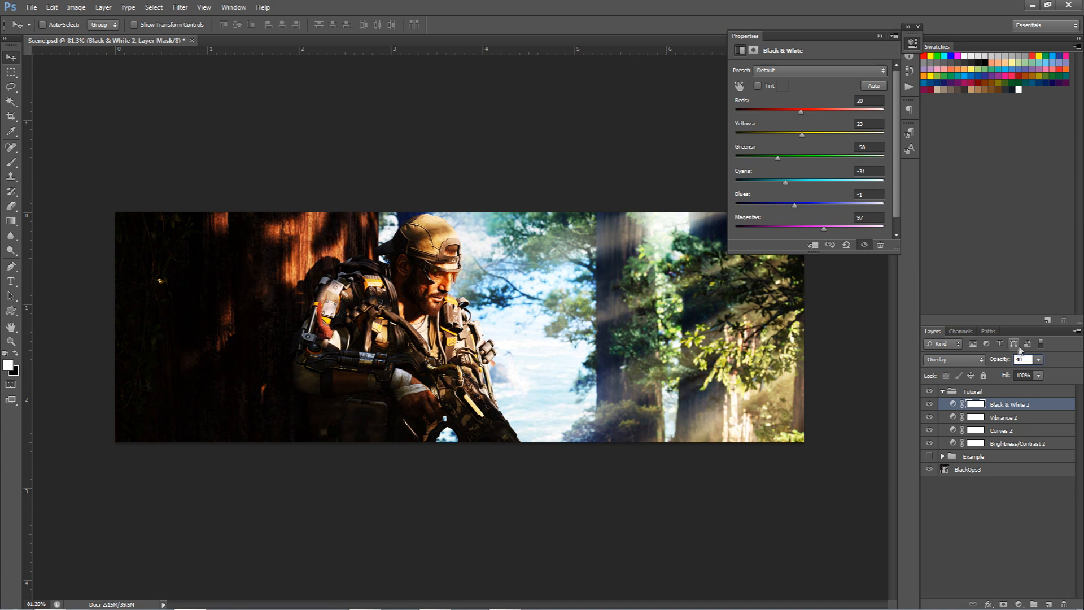
# Compare the image with and without the Black & White layer at 40% opacity
pyautogui.click(930, 404)
pyautogui.click(930, 404)
pyautogui.click(931, 405)
pyautogui.click(931, 404)
pyautogui.click(930, 404)
pyautogui.click(931, 404)
pyautogui.click(930, 404)
pyautogui.click(930, 404)
# Set the Black & White layer's opacity to 35% and compare the image with and without it
pyautogui.click(1005, 363)
pyautogui.write('35')
pyautogui.click(933, 407)
pyautogui.click(933, 407)
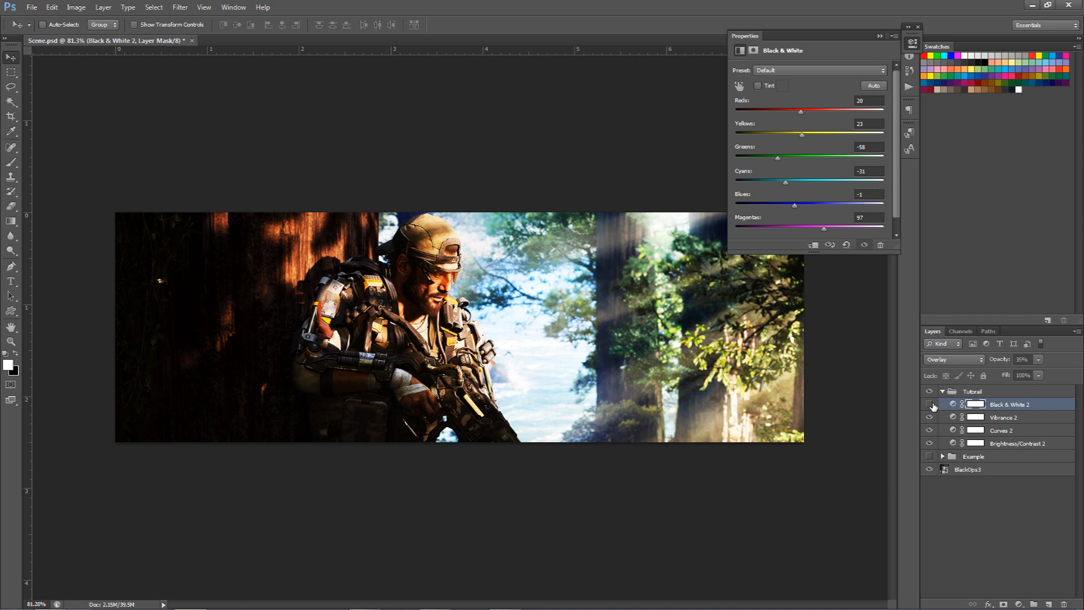
pyautogui.click(933, 407)
pyautogui.click(933, 407)
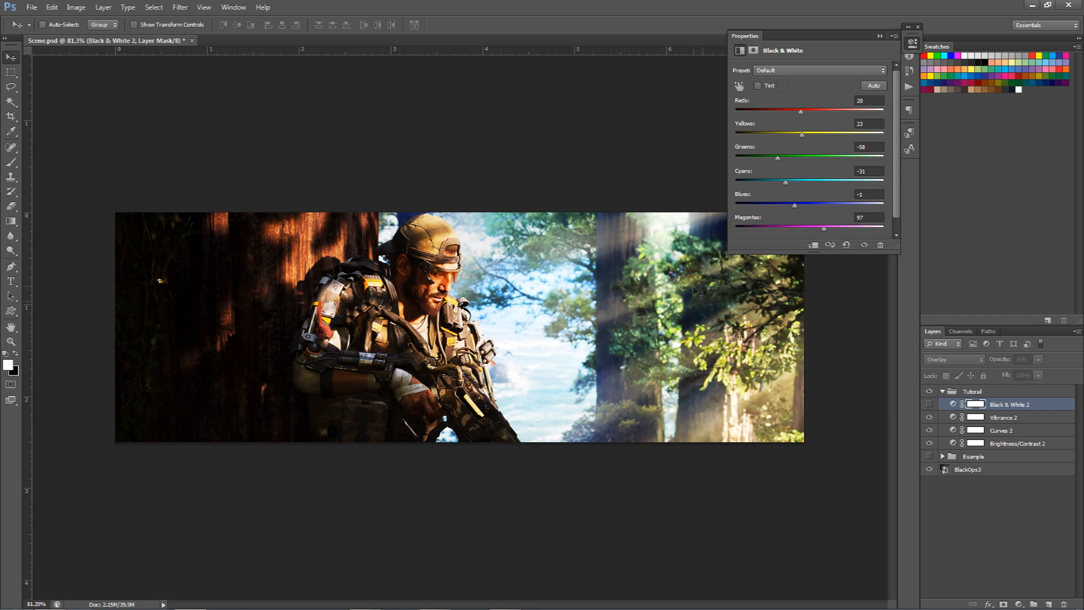
pyautogui.click(928, 404)
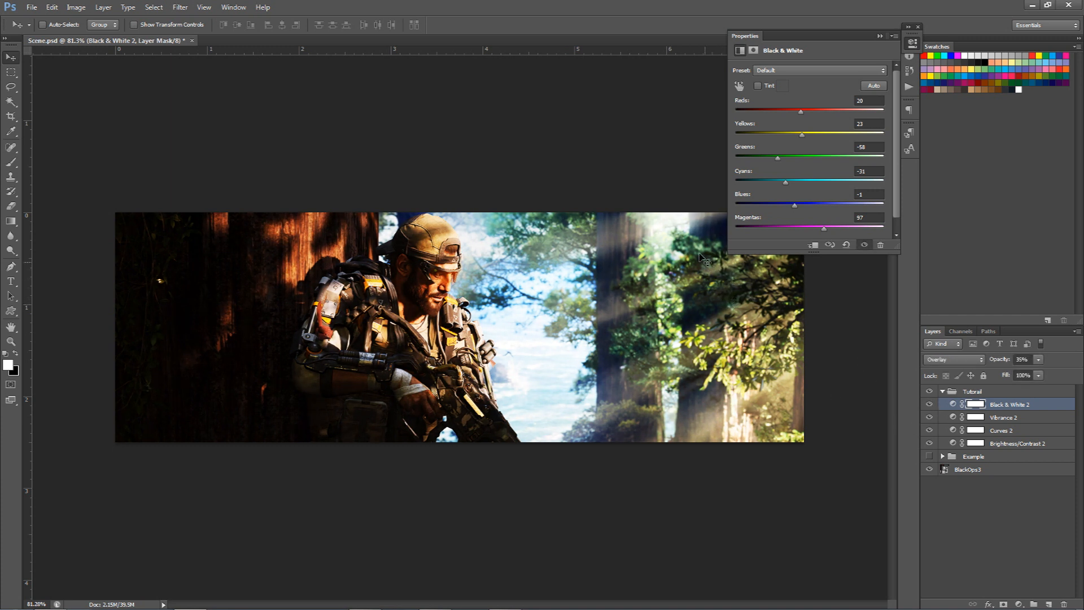
# Review the effect of the Black & White layer and of the whole adjustment group on the image
pyautogui.click(931, 404)
pyautogui.click(930, 404)
pyautogui.click(930, 404)
pyautogui.click(931, 405)
pyautogui.click(975, 405)
pyautogui.click(953, 405)
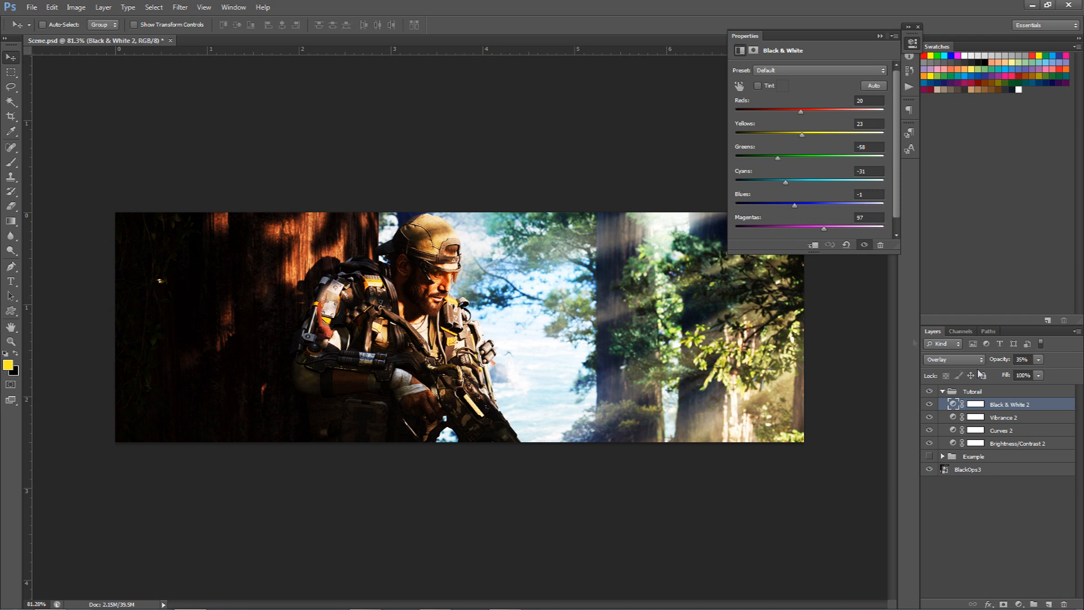
pyautogui.click(930, 392)
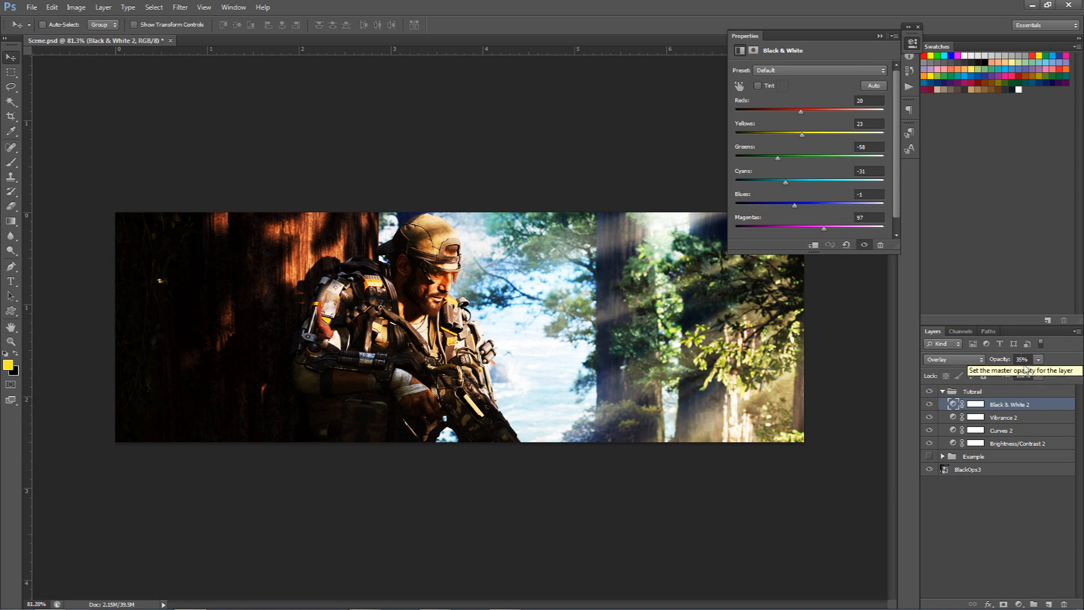
# Collapse the adjustment group and rename it Tutorail CC
pyautogui.click(943, 392)
pyautogui.click(978, 395)
pyautogui.doubleClick(981, 397)
pyautogui.click(987, 394)
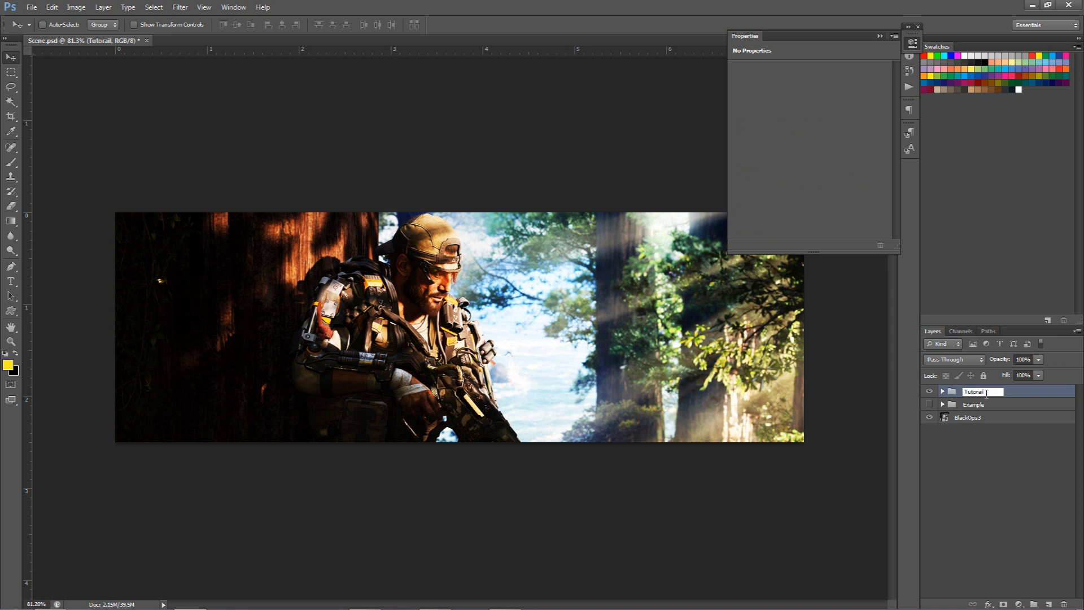
pyautogui.press('Return')
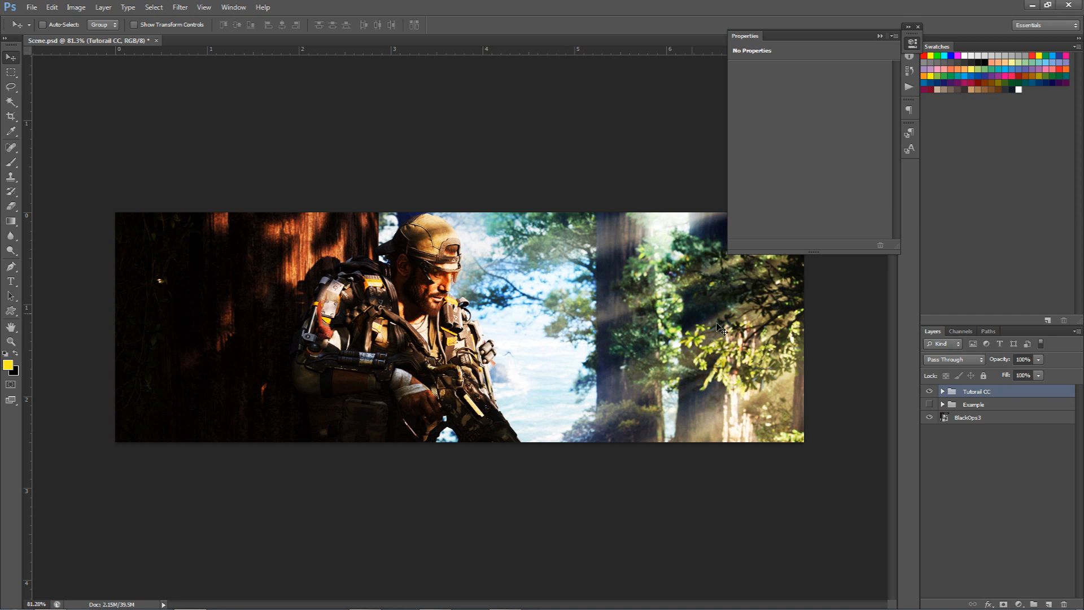
# Show the Example group instead of Tutorail CC and examine its SCENE lettering and the black frame around it up close
pyautogui.click(929, 391)
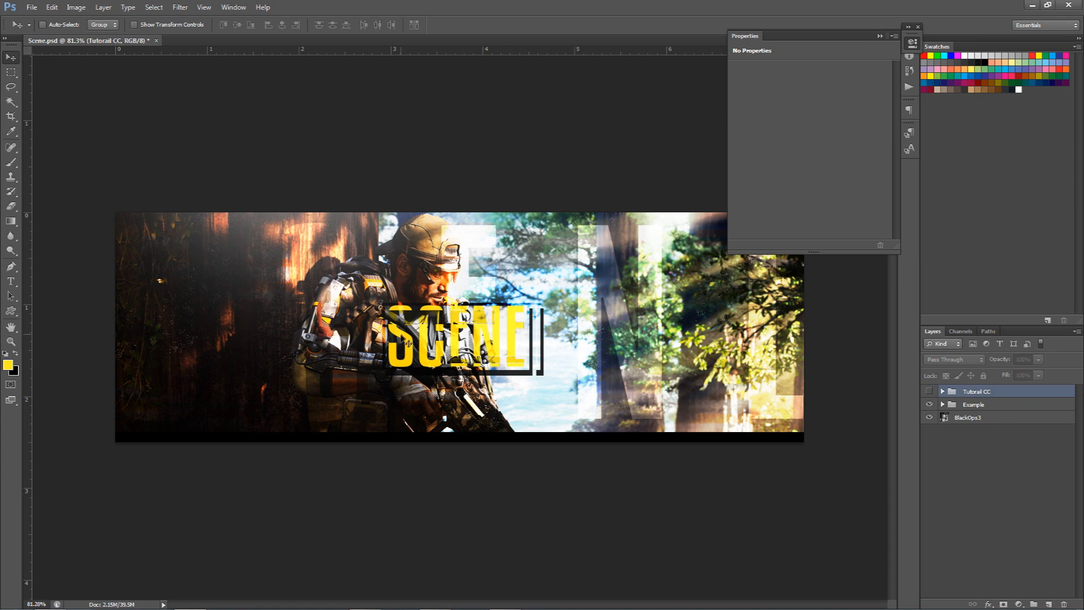
pyautogui.scroll(16, 405, 333)
pyautogui.moveTo(326, 287); pyautogui.dragTo(368, 312)
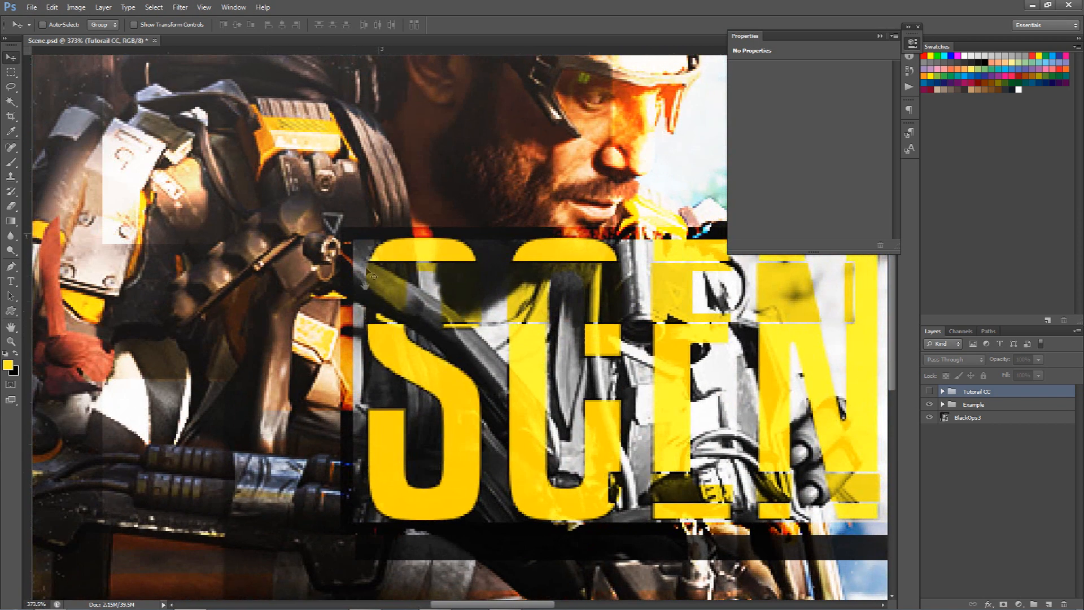
pyautogui.moveTo(669, 265); pyautogui.dragTo(438, 244)
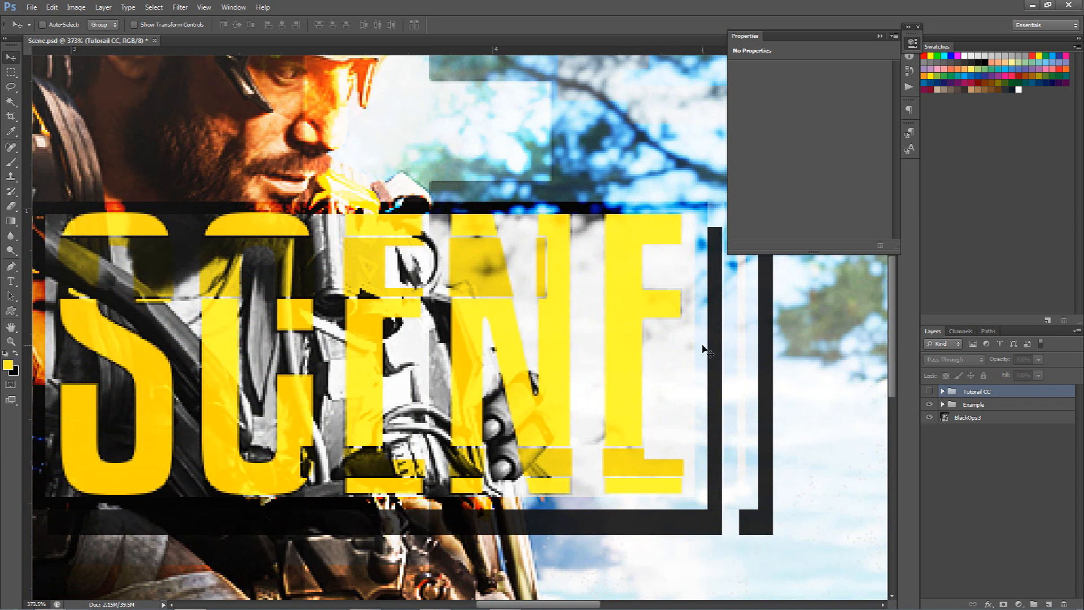
pyautogui.moveTo(367, 308); pyautogui.dragTo(581, 296)
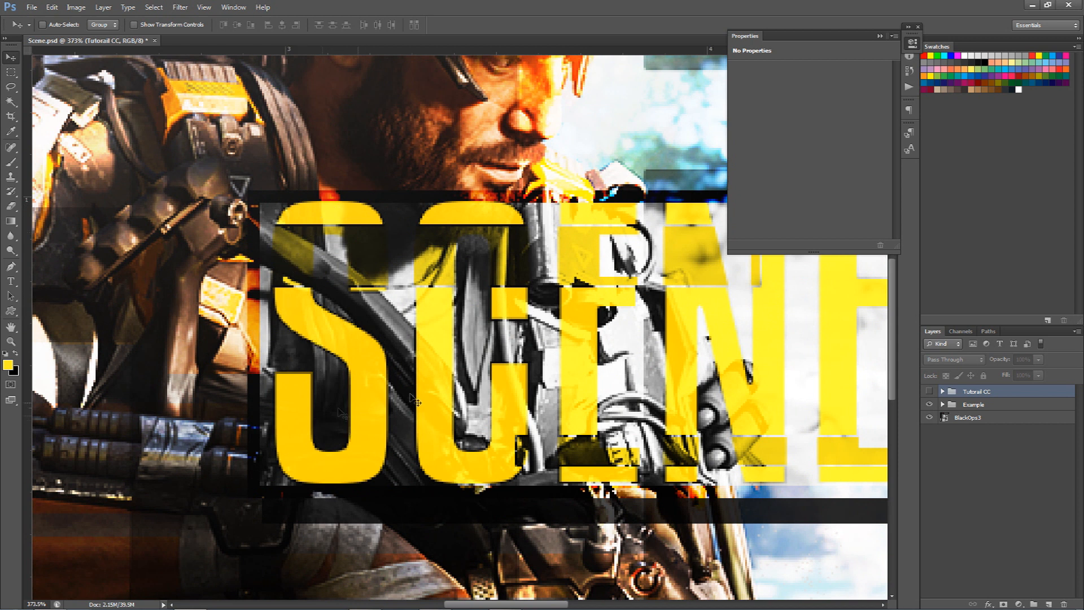
pyautogui.moveTo(495, 378); pyautogui.dragTo(392, 374)
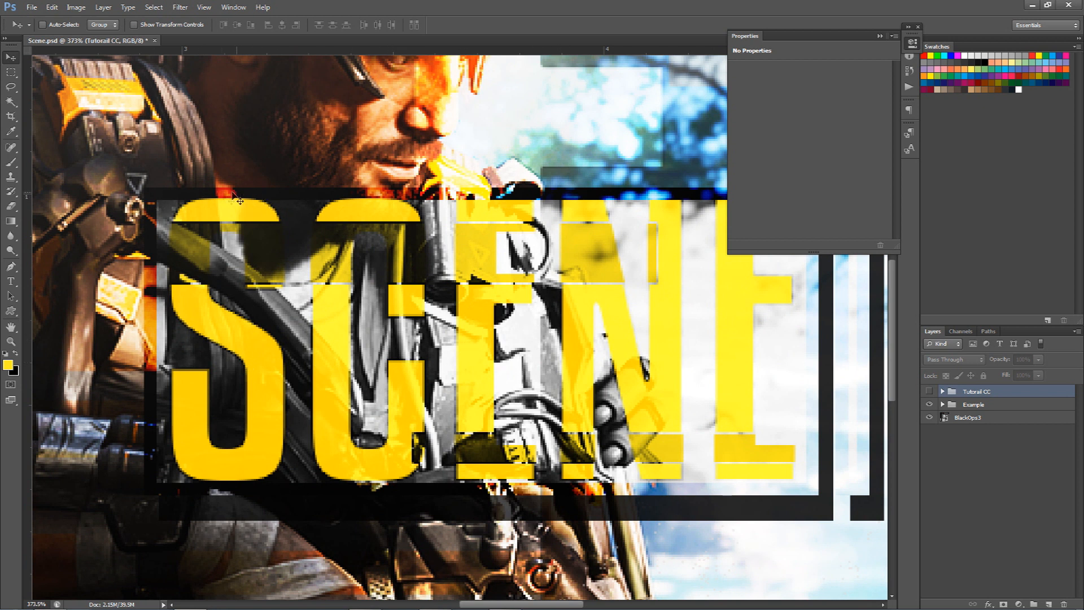
pyautogui.moveTo(771, 477); pyautogui.dragTo(592, 457)
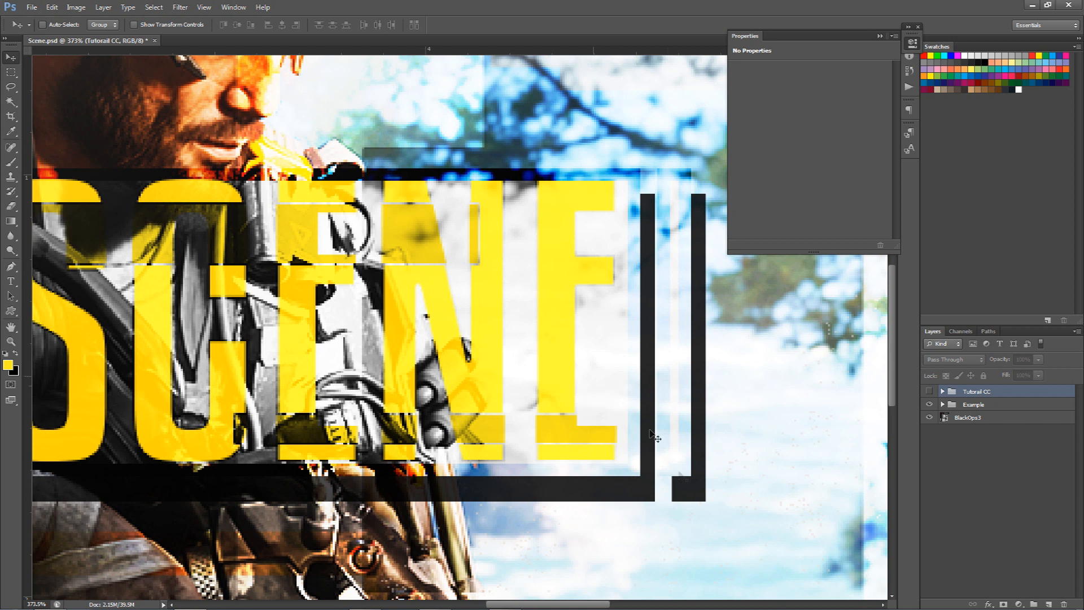
pyautogui.moveTo(429, 205); pyautogui.dragTo(582, 225)
pyautogui.scroll(-3, 572, 257)
pyautogui.scroll(-6, 550, 276)
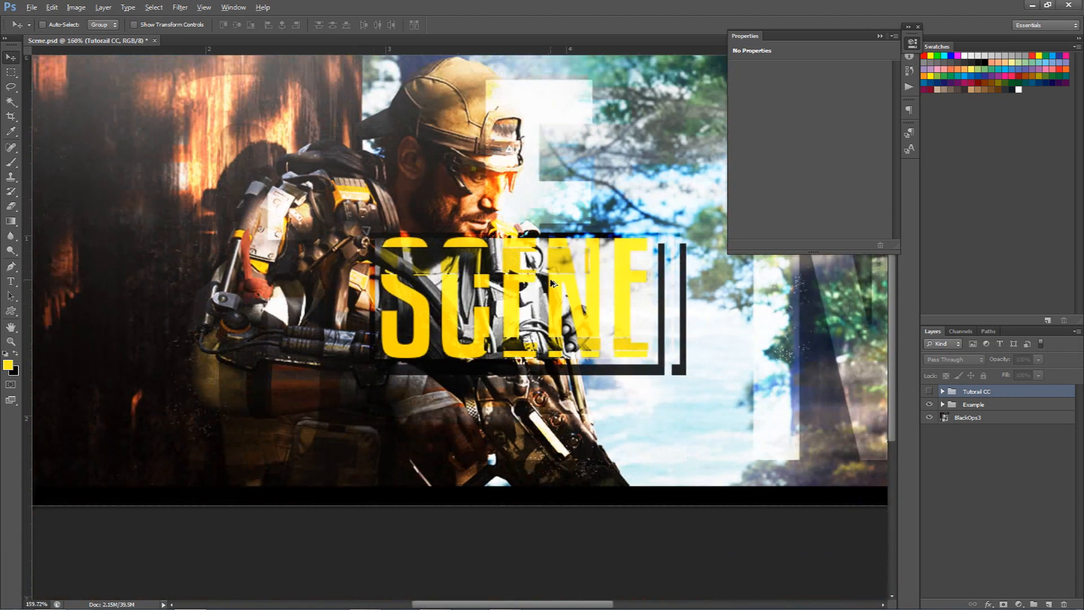
# Collapse the Properties panel, show the Tutorail CC group and hide the Example group
pyautogui.press('alt')
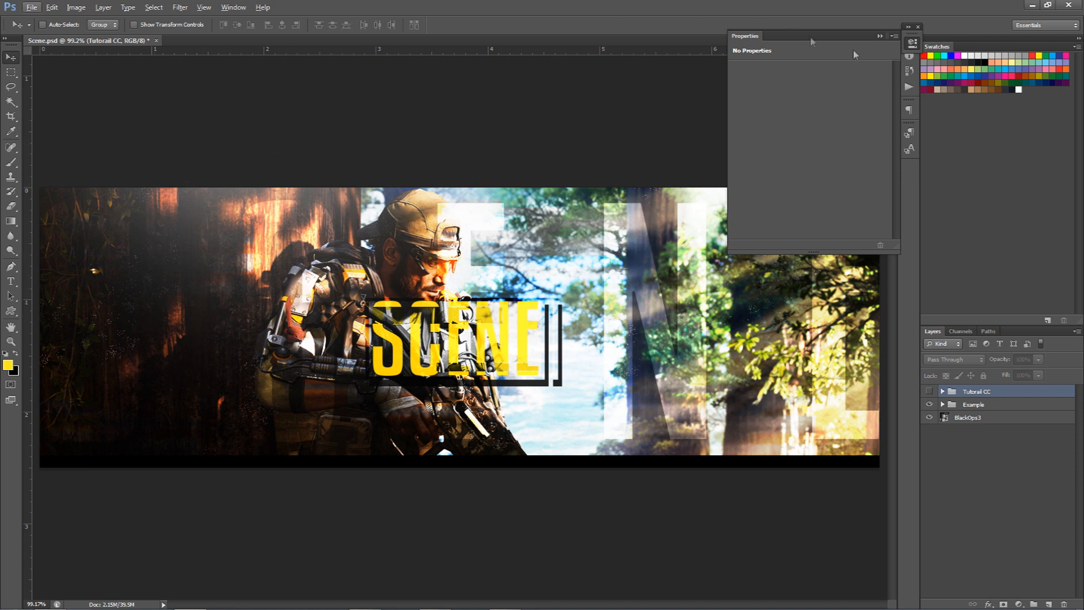
pyautogui.click(911, 44)
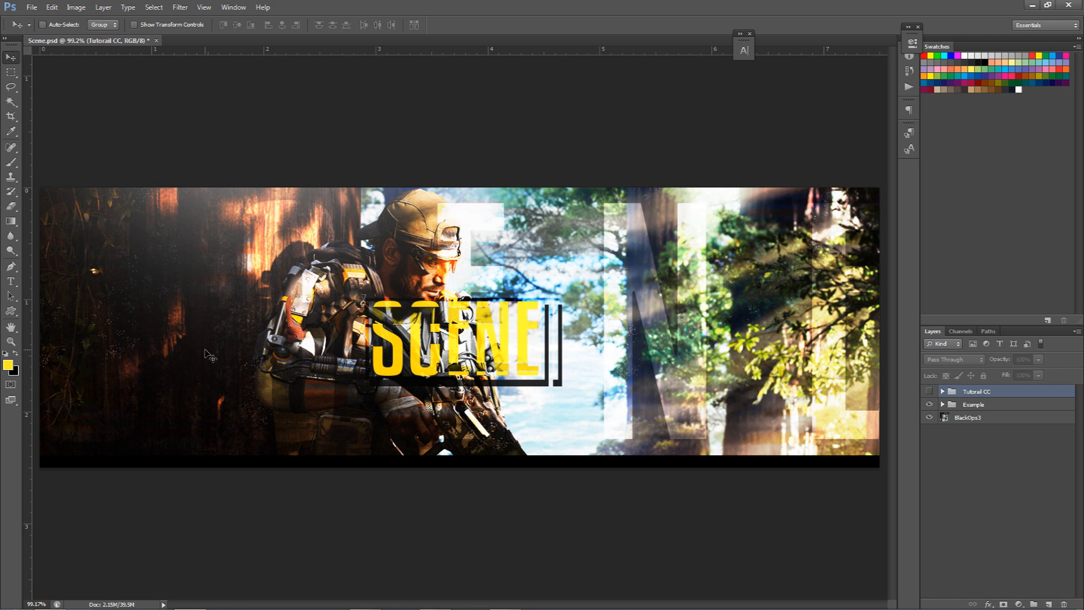
pyautogui.scroll(-5, 209, 355)
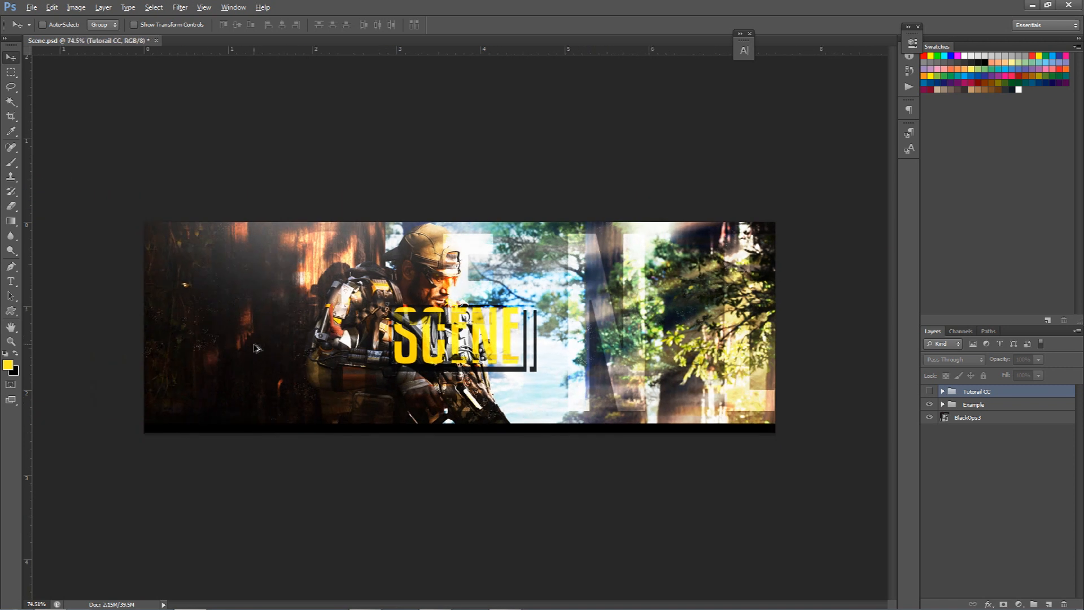
pyautogui.scroll(2, 276, 344)
pyautogui.click(930, 391)
pyautogui.click(930, 405)
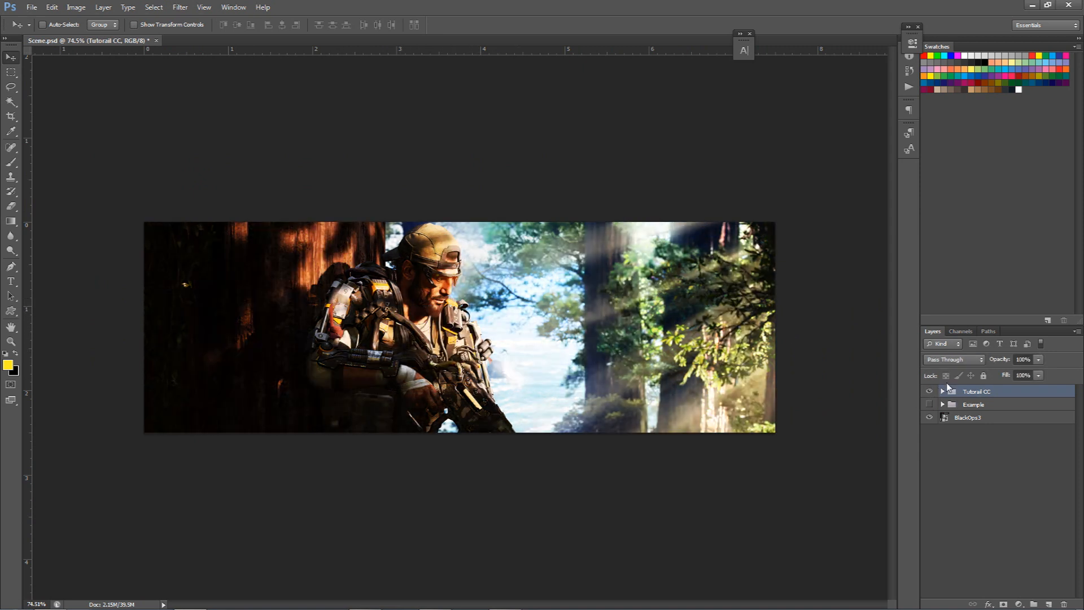
# Add a text layer reading SCENE near the middle of the banner and select all its letters
pyautogui.press('t')
pyautogui.click(459, 342)
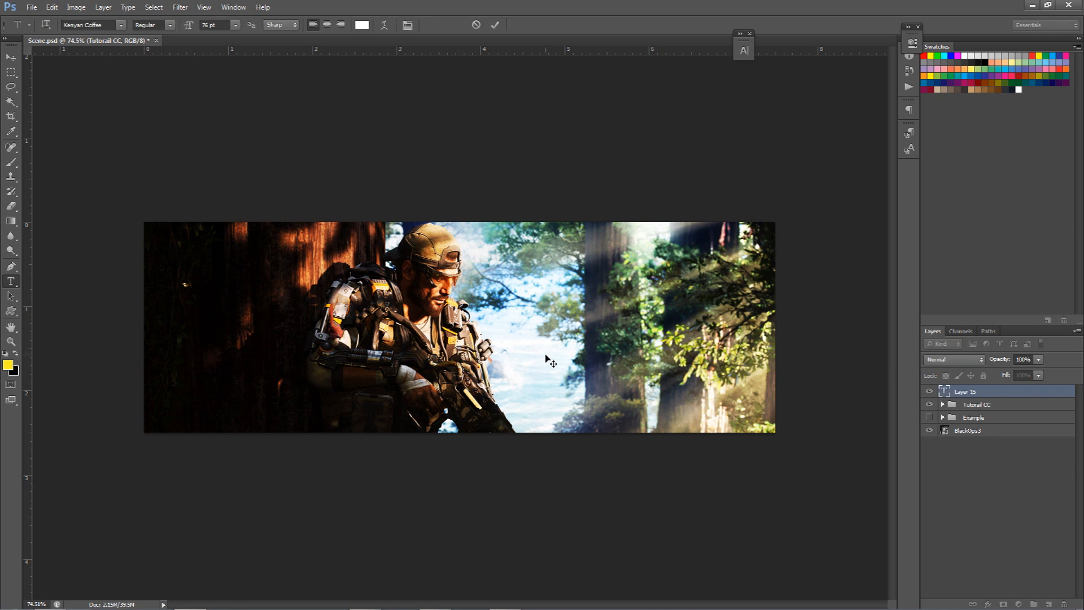
pyautogui.write('SCENE')
pyautogui.hotkey('ctrl', 'a')
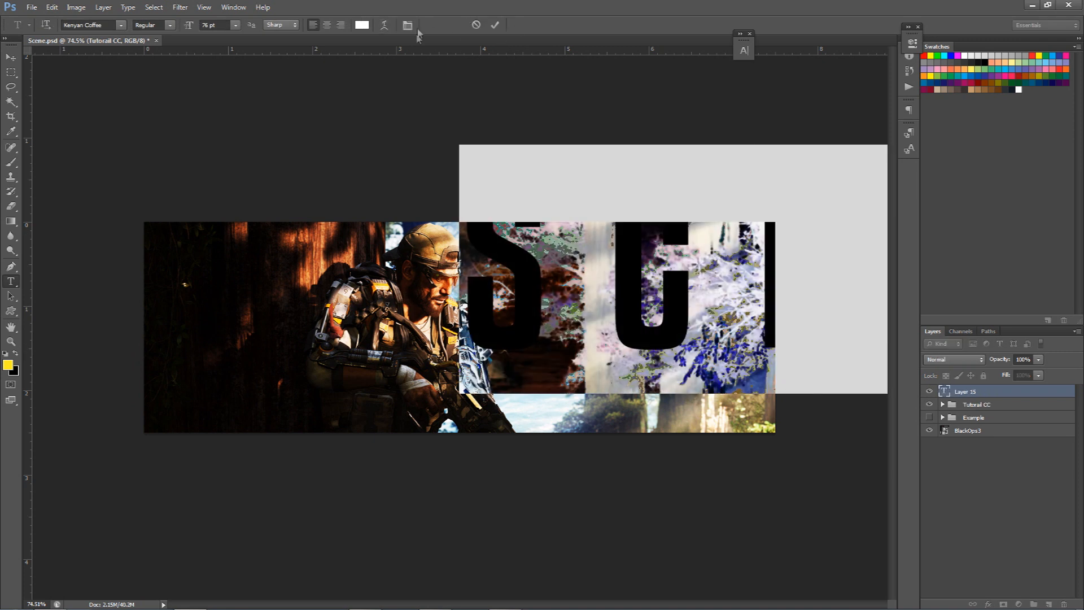
# Set the SCENE text's tracking to 0 in the character settings
pyautogui.click(743, 52)
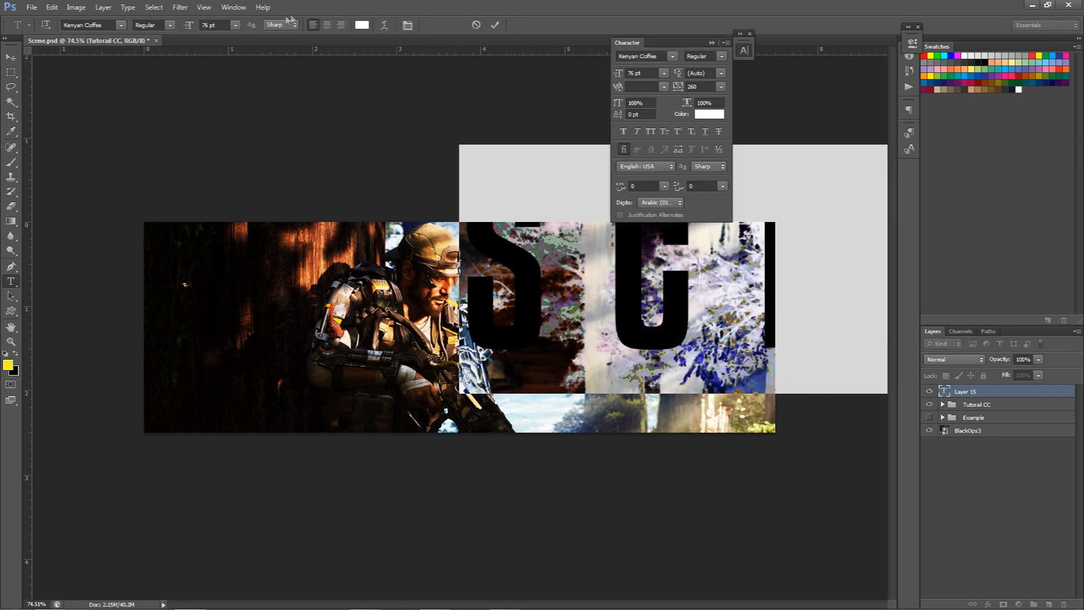
pyautogui.click(233, 7)
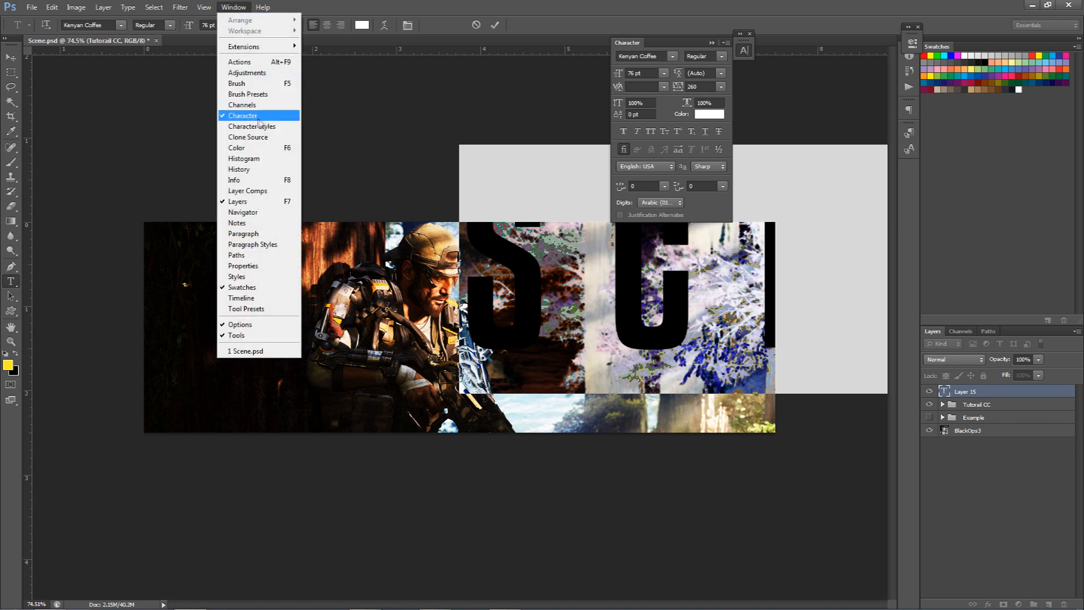
pyautogui.click(696, 87)
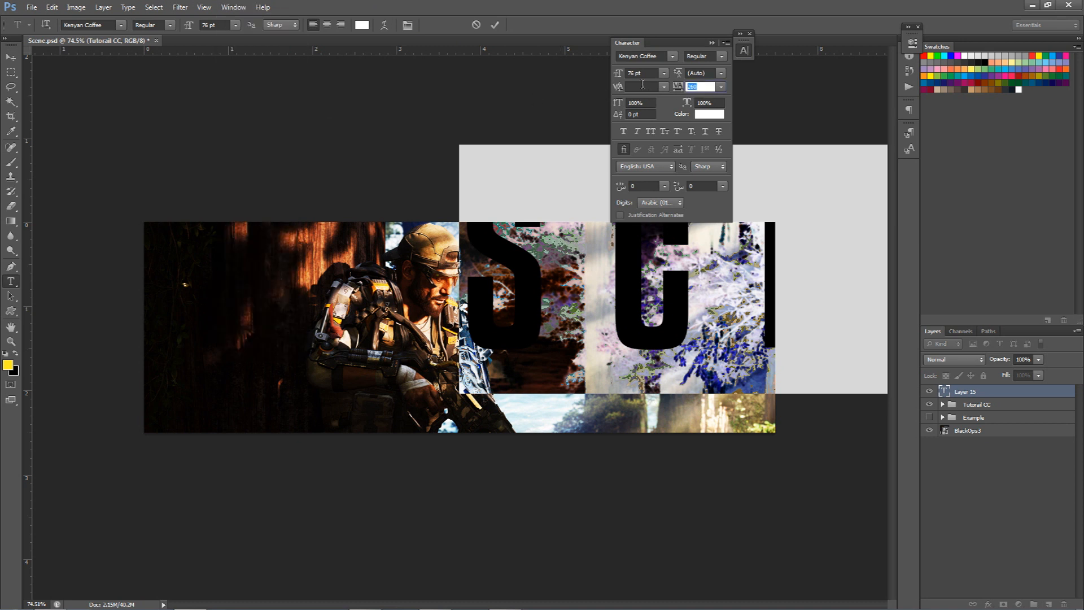
pyautogui.write('0')
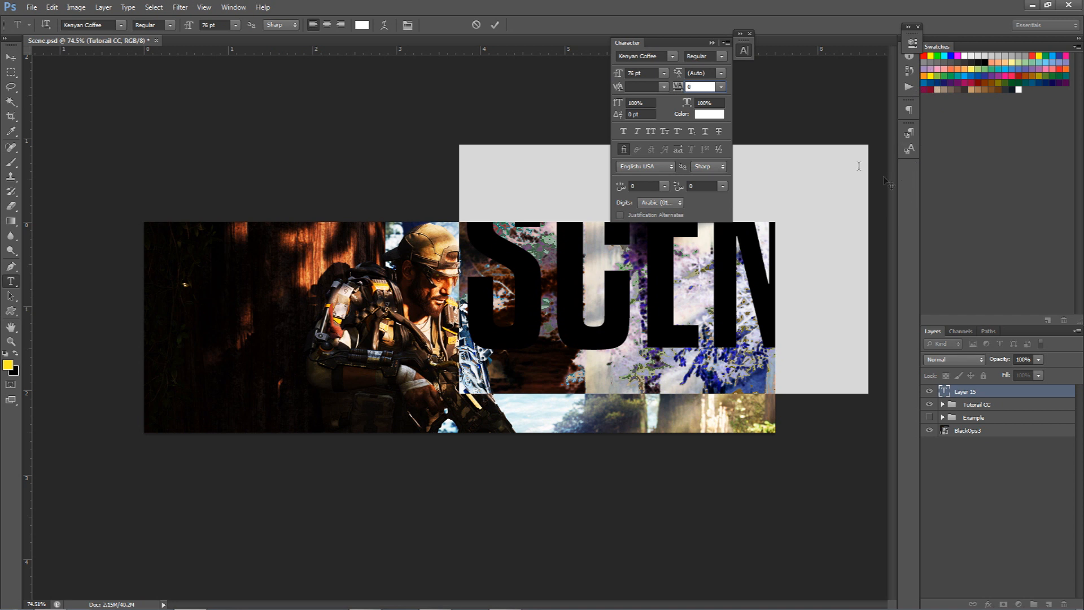
# Reduce the SCENE text's font size to 30 pt
pyautogui.click(651, 70)
pyautogui.click(664, 73)
pyautogui.click(643, 117)
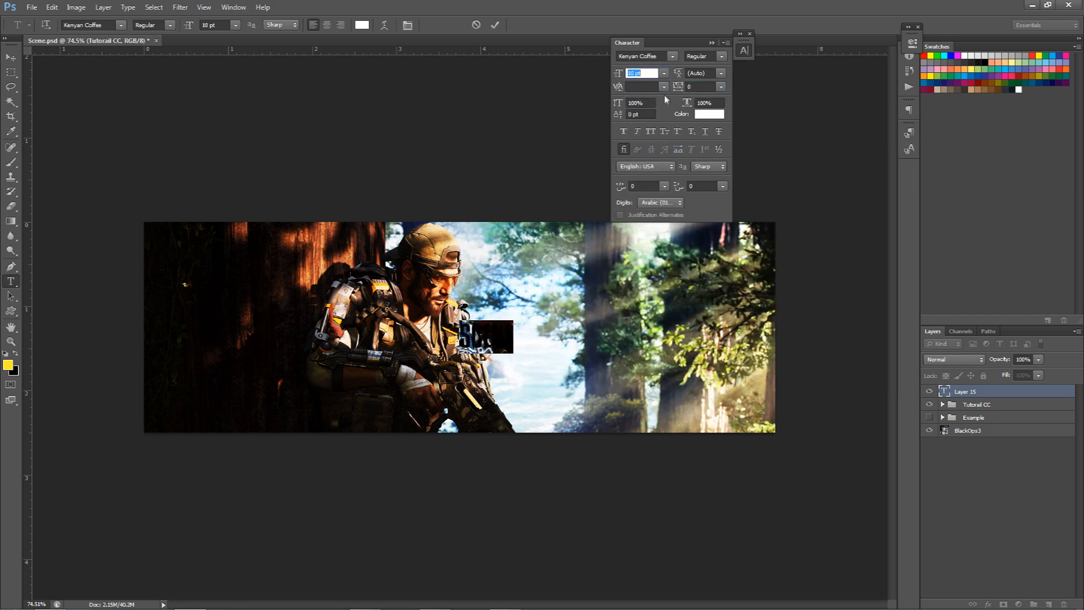
pyautogui.click(665, 73)
pyautogui.click(661, 215)
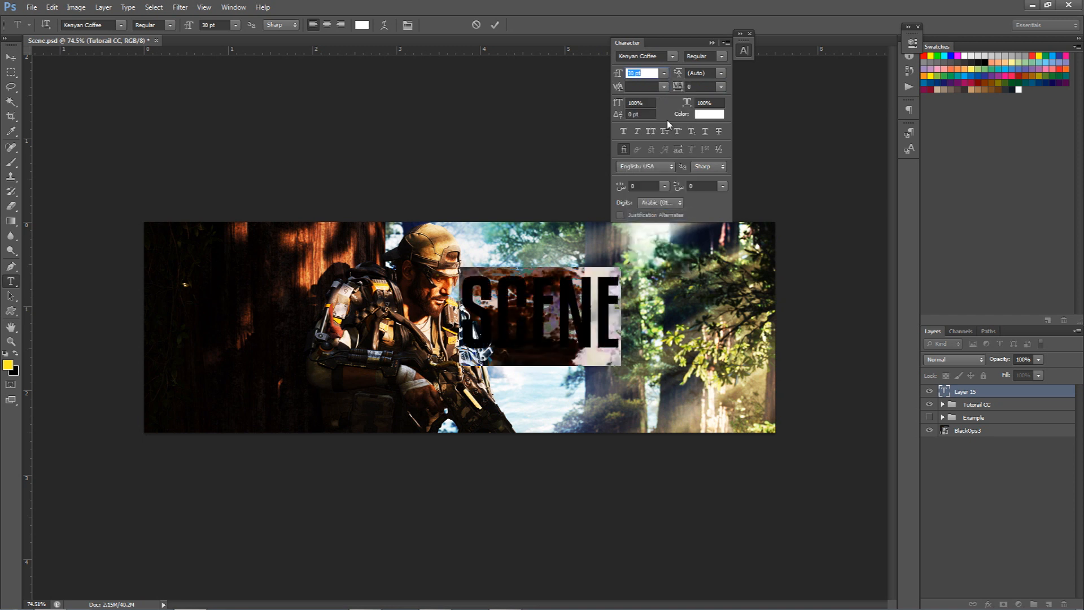
# Set the SCENE text's font size to 24 pt and commit the text edit
pyautogui.click(664, 73)
pyautogui.click(660, 199)
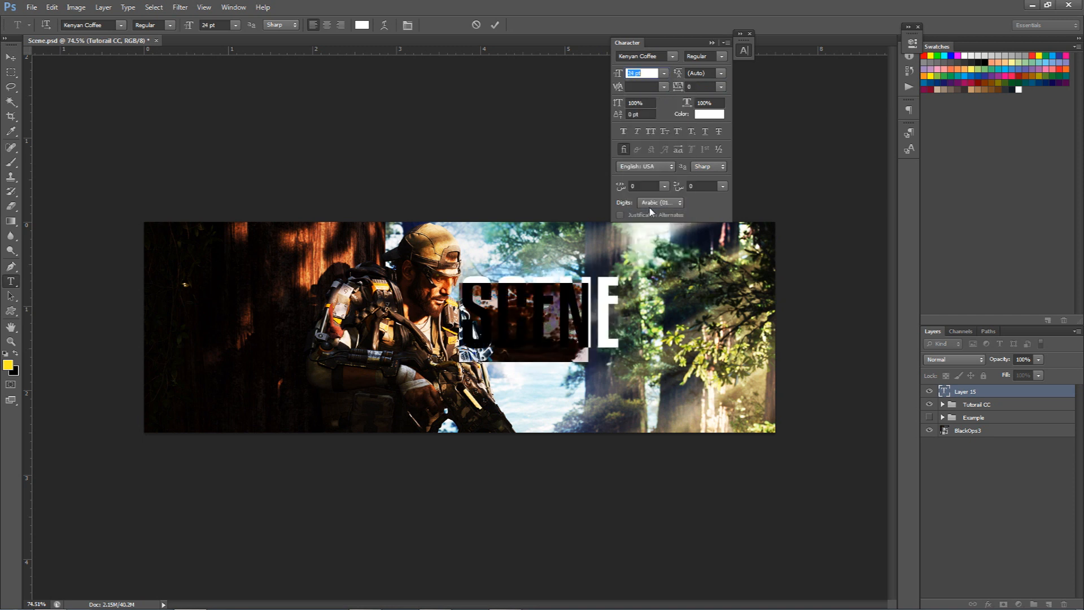
pyautogui.click(494, 25)
# Show the guides and move the SCENE text to centre it on their intersection
pyautogui.hotkey('ctrl', ';')
pyautogui.press('v')
pyautogui.moveTo(530, 310); pyautogui.dragTo(477, 323)
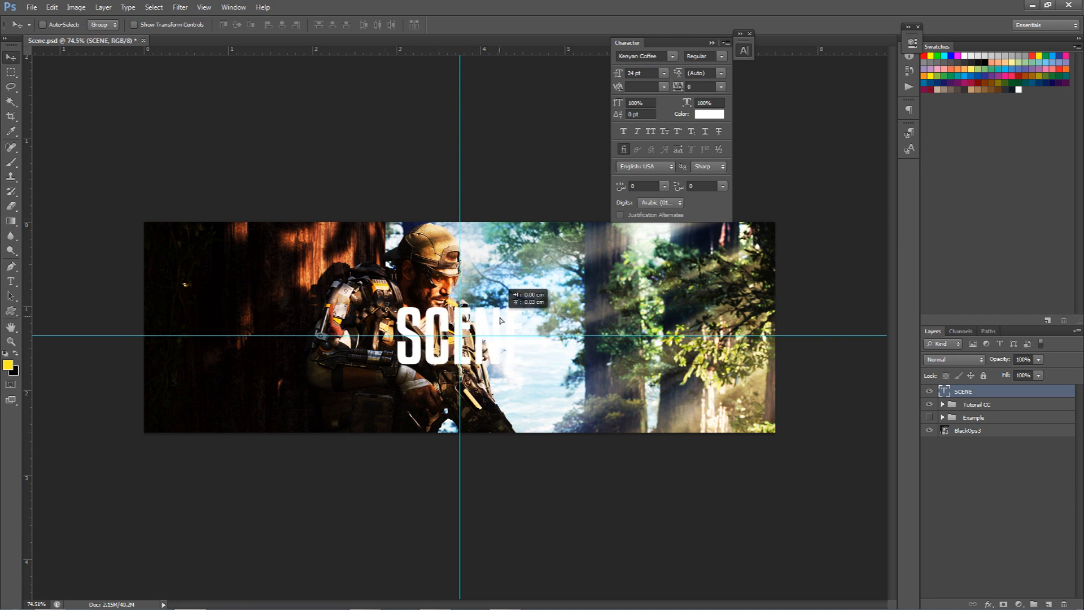
# Check the width, height and resolution of the TWITTER preset in the new-document settings, and leave without creating a document
pyautogui.click(31, 8)
pyautogui.click(40, 20)
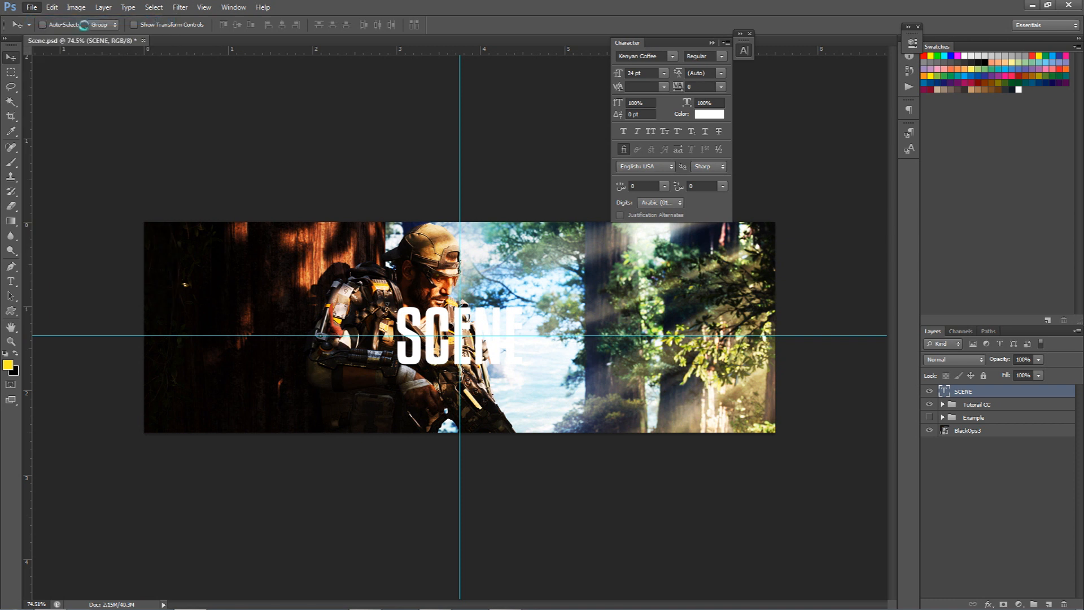
pyautogui.doubleClick(500, 207)
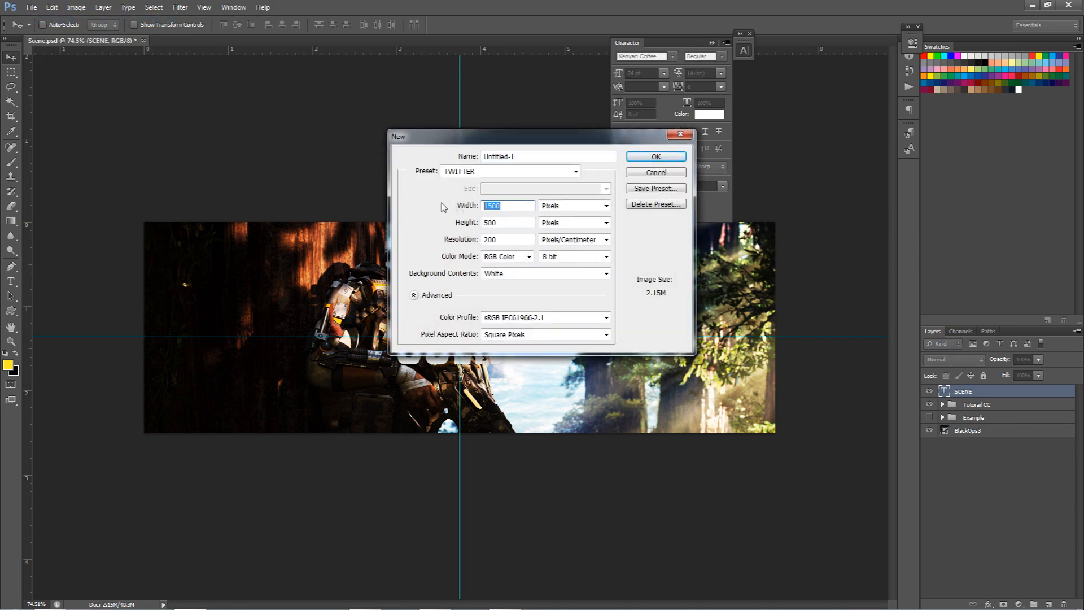
pyautogui.press('Tab')
pyautogui.press('Tab')
pyautogui.click(656, 172)
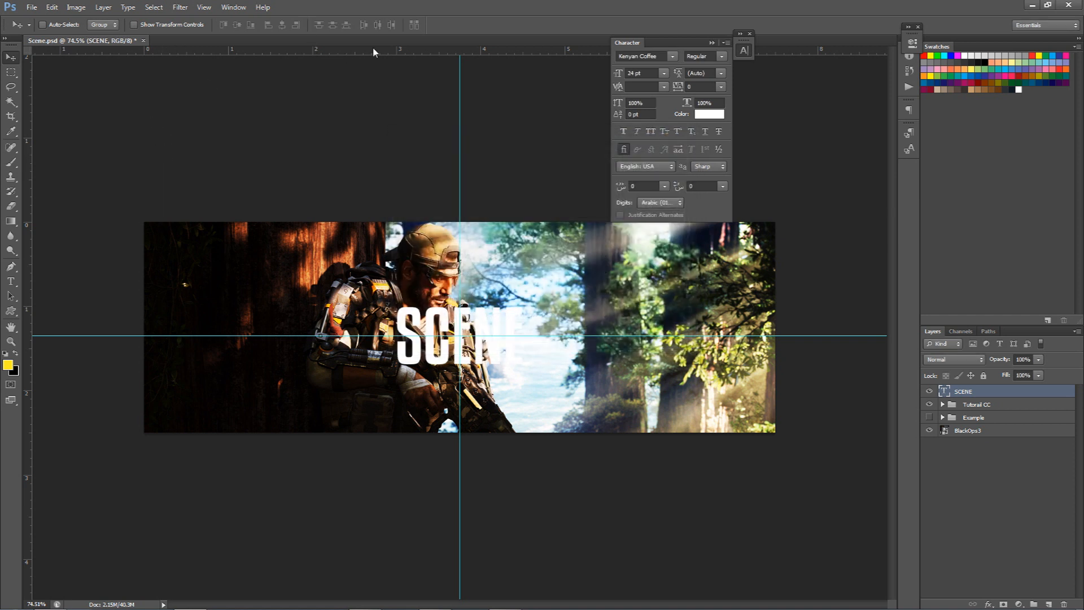
# Move the Character panel away from the banner's centre, pull out a vertical guide near the text's middle and hide the guides
pyautogui.moveTo(746, 45); pyautogui.dragTo(787, 52)
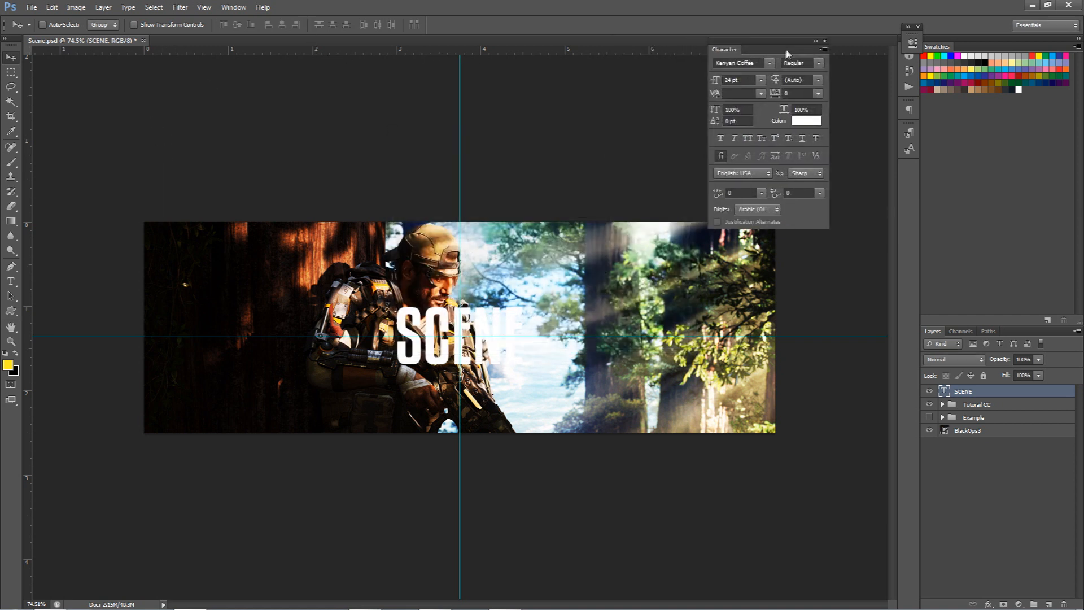
pyautogui.hotkey('ctrl', 'r')
pyautogui.hotkey('ctrl', 'r')
pyautogui.hotkey('ctrl', 'r')
pyautogui.hotkey('ctrl', 'r')
pyautogui.moveTo(27, 117); pyautogui.dragTo(471, 142)
pyautogui.hotkey('ctrl', ';')
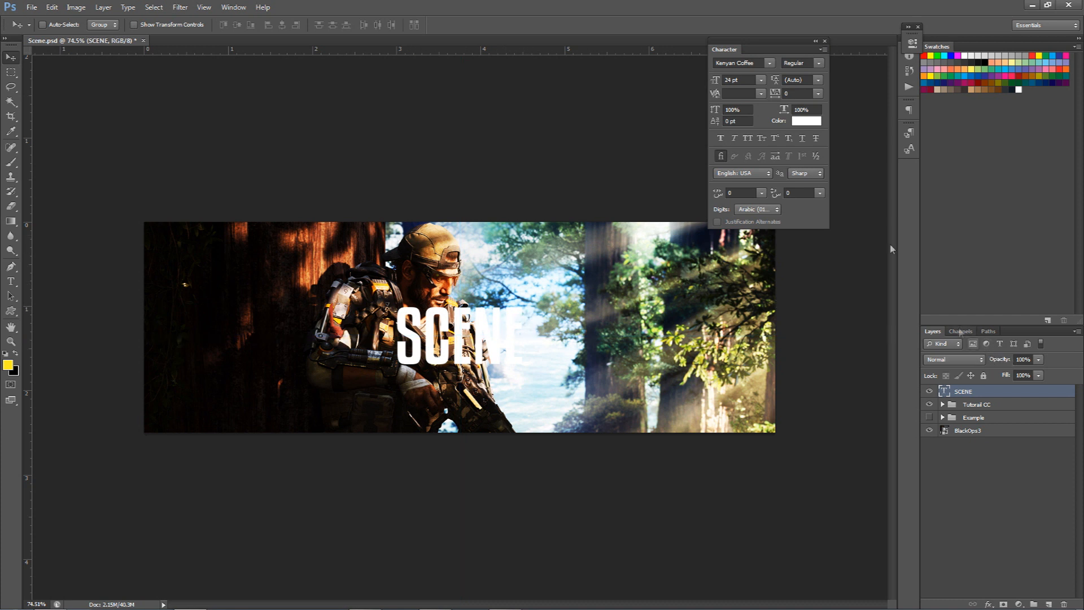
# Open the SCENE text's colour for editing and try yellows sampled from the foreground colour and the soldier's gear
pyautogui.click(806, 120)
pyautogui.click(7, 364)
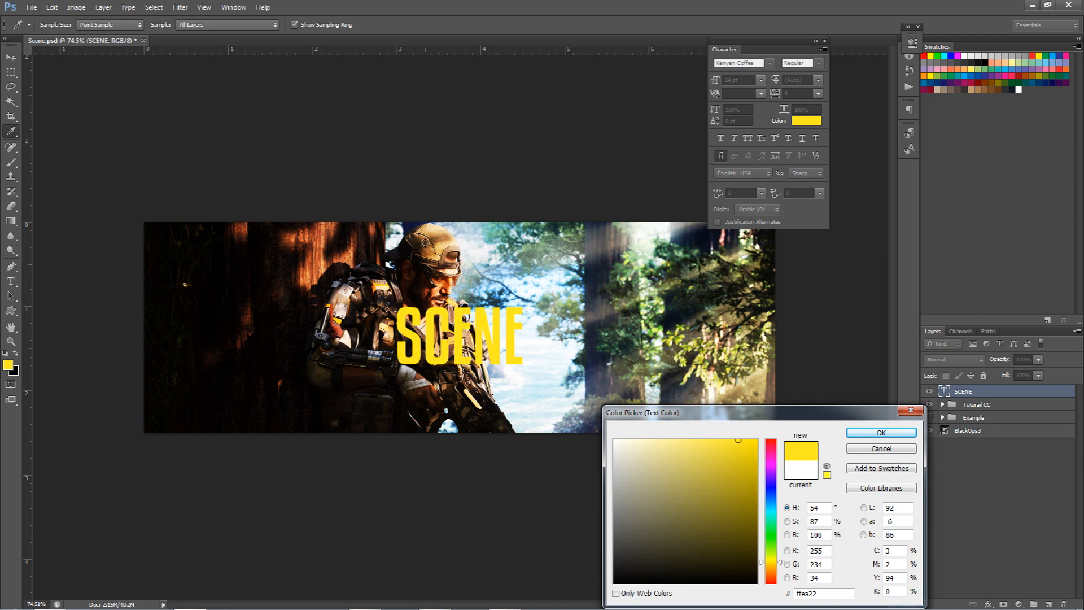
pyautogui.click(337, 320)
pyautogui.moveTo(731, 443); pyautogui.dragTo(729, 439)
pyautogui.click(736, 451)
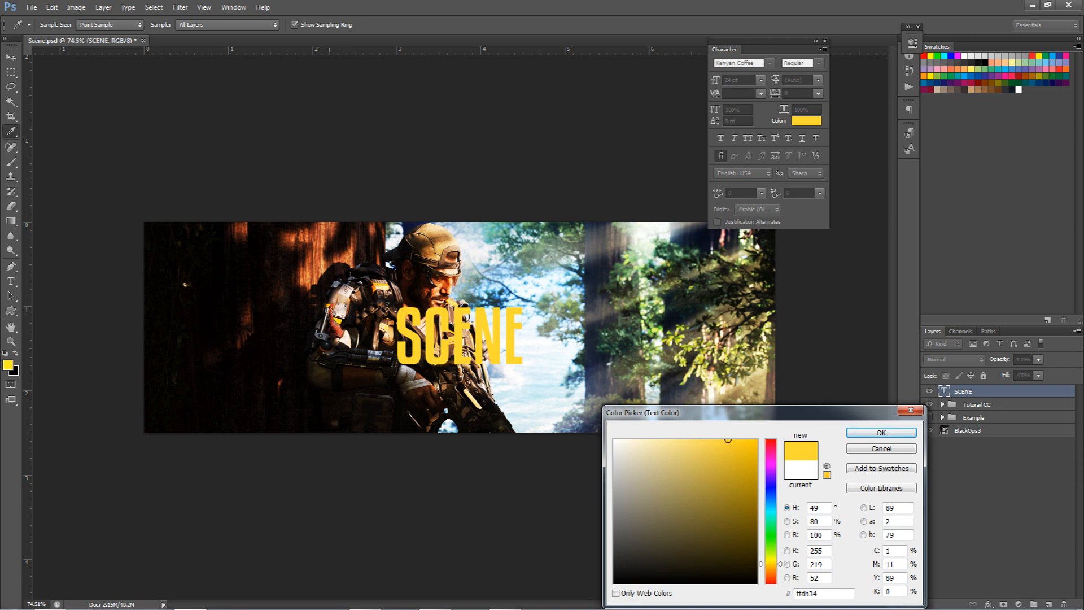
# Try text colours sampled from the soldier, the foliage and the tree bark in the banner image
pyautogui.click(327, 305)
pyautogui.click(337, 320)
pyautogui.click(383, 285)
pyautogui.click(682, 337)
pyautogui.click(672, 353)
pyautogui.click(678, 340)
pyautogui.click(579, 423)
pyautogui.click(577, 424)
pyautogui.click(418, 386)
pyautogui.click(434, 294)
pyautogui.click(432, 248)
pyautogui.click(378, 264)
pyautogui.click(339, 258)
pyautogui.click(324, 257)
pyautogui.click(346, 260)
pyautogui.click(350, 268)
pyautogui.click(305, 254)
pyautogui.click(298, 270)
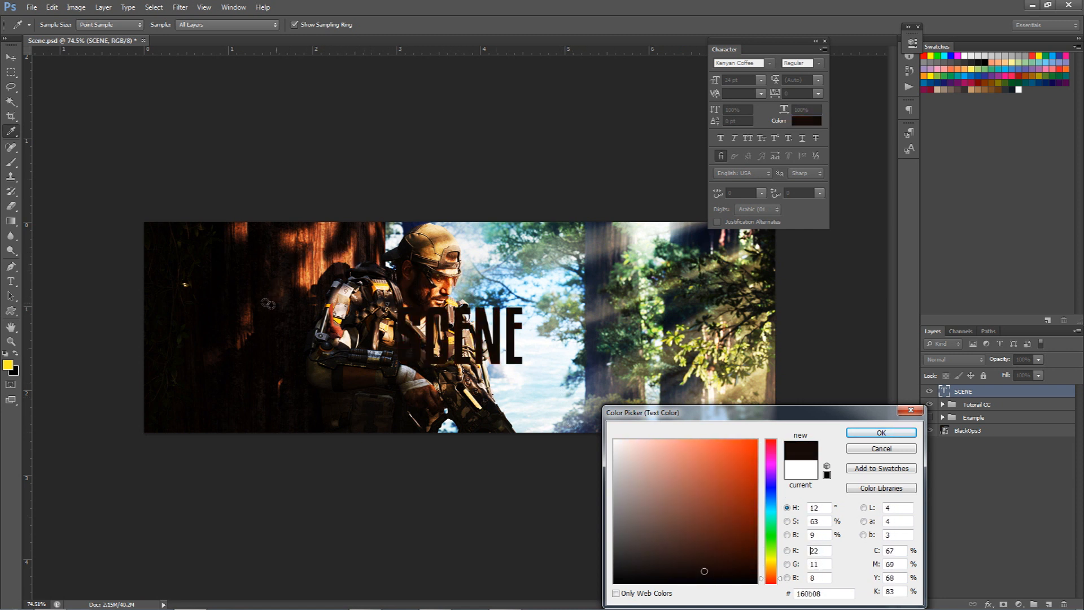
pyautogui.click(305, 288)
pyautogui.click(328, 309)
pyautogui.click(322, 314)
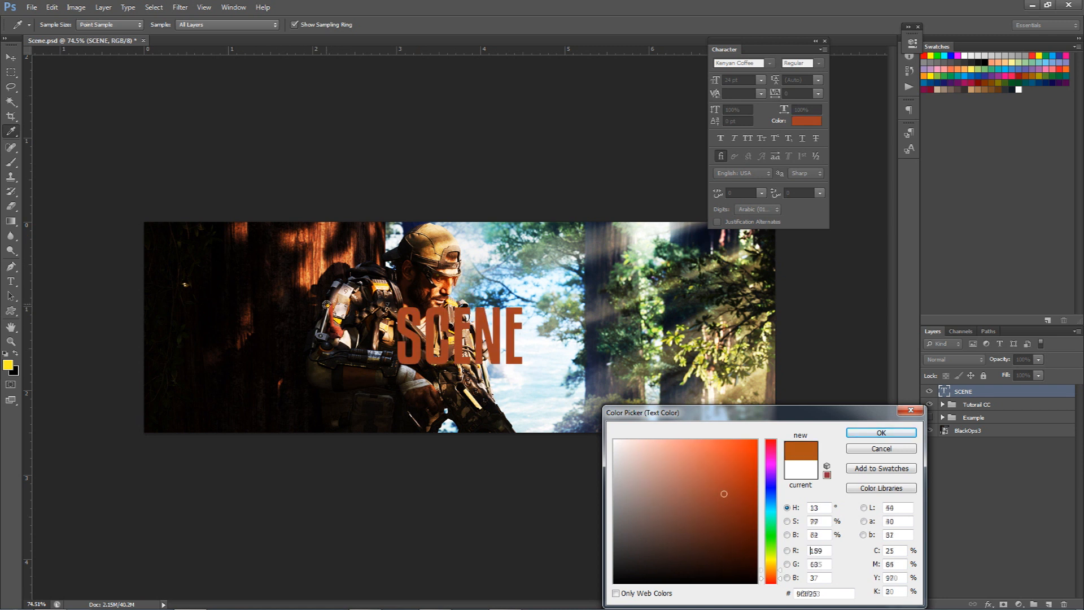
# Set the SCENE text's colour to the yellow ffe018 sampled from the soldier's gear
pyautogui.click(326, 305)
pyautogui.click(338, 321)
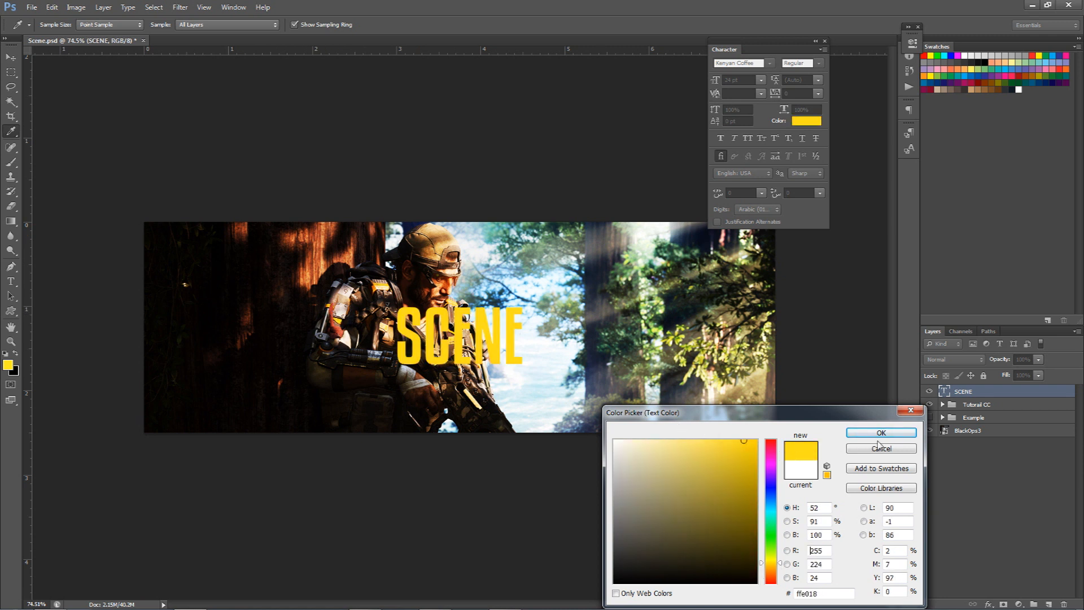
pyautogui.click(879, 436)
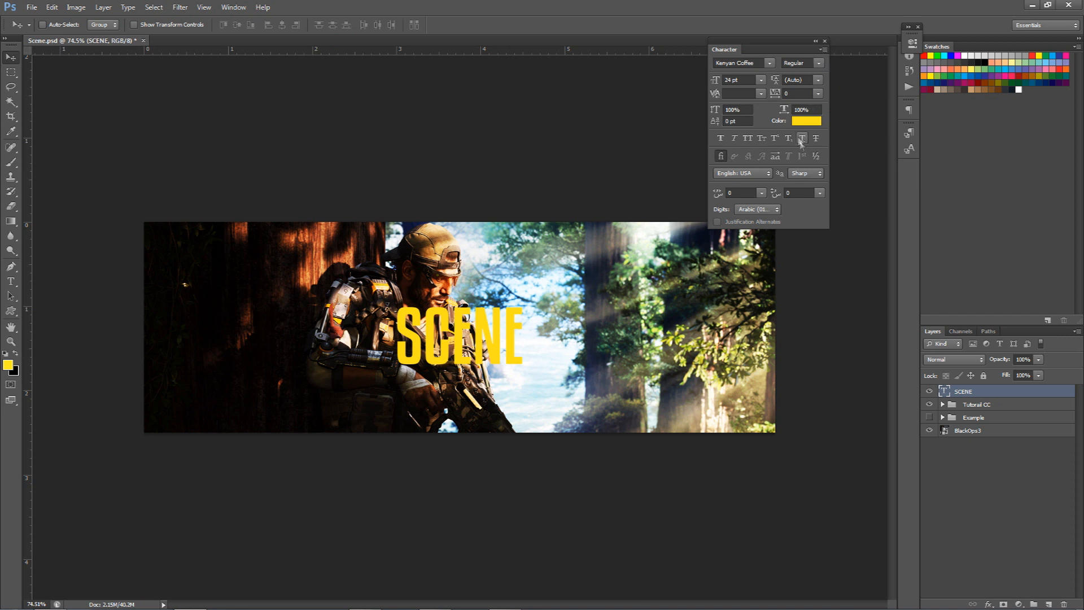
# Add an empty layer between the Tutorail CC group and the SCENE text, and select it
pyautogui.click(983, 405)
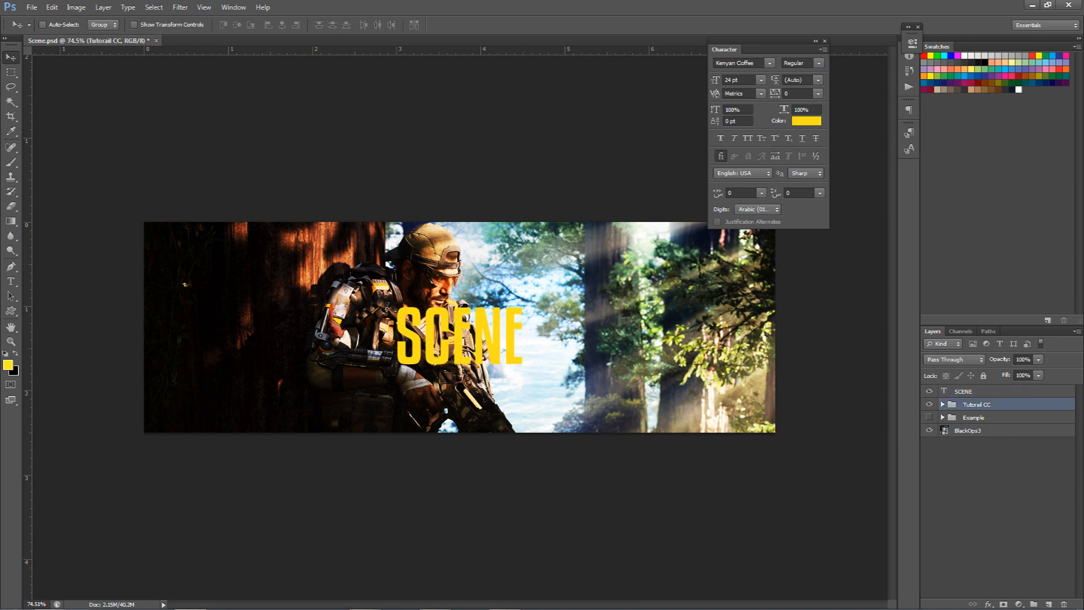
pyautogui.hotkey('ctrl', 'shift', 'n')
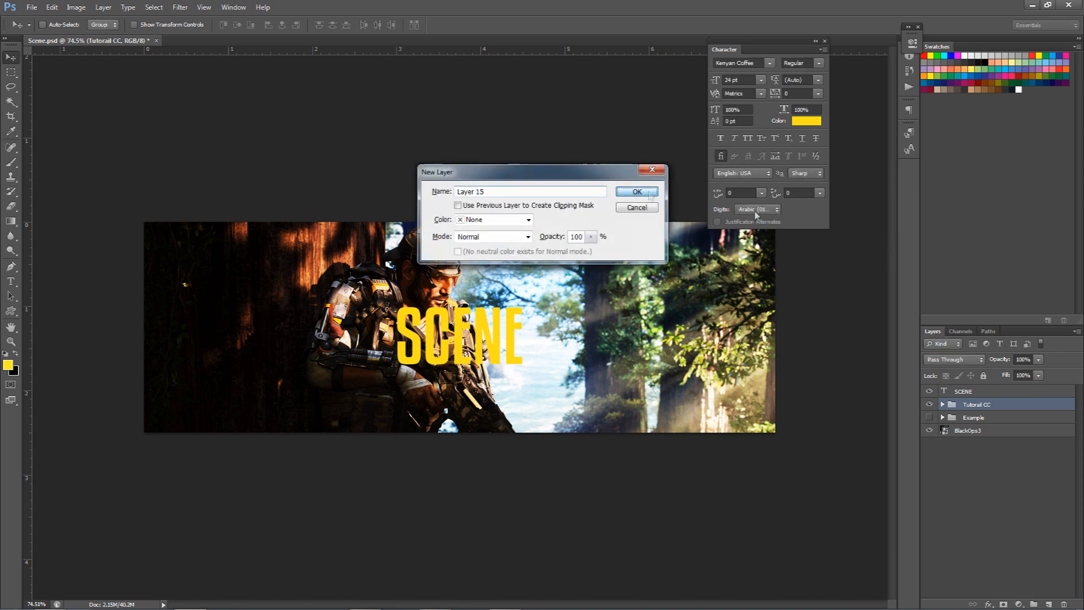
pyautogui.click(637, 193)
pyautogui.click(986, 393)
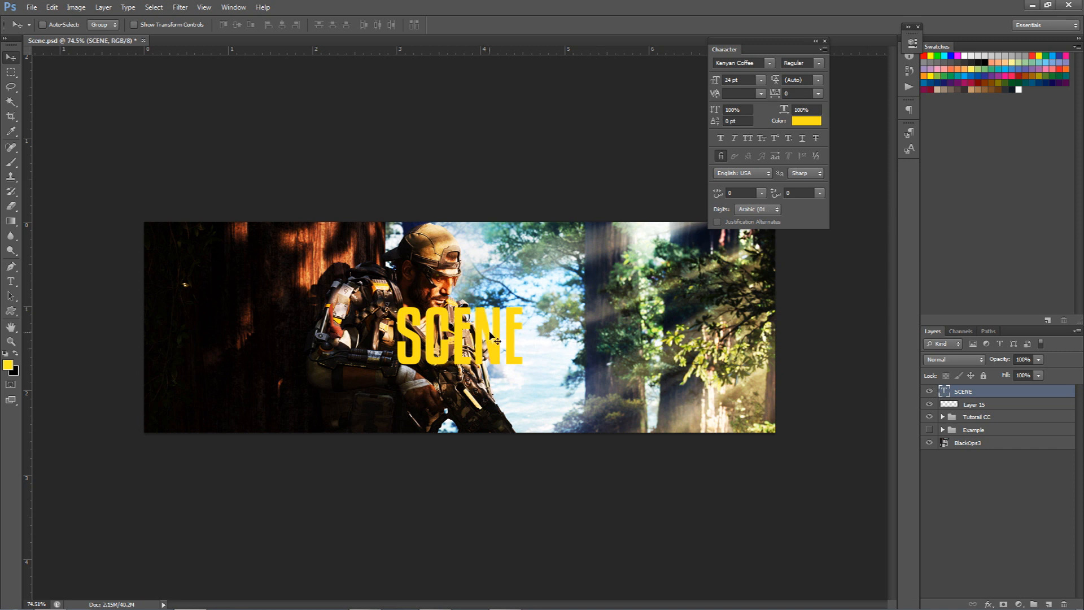
pyautogui.click(967, 405)
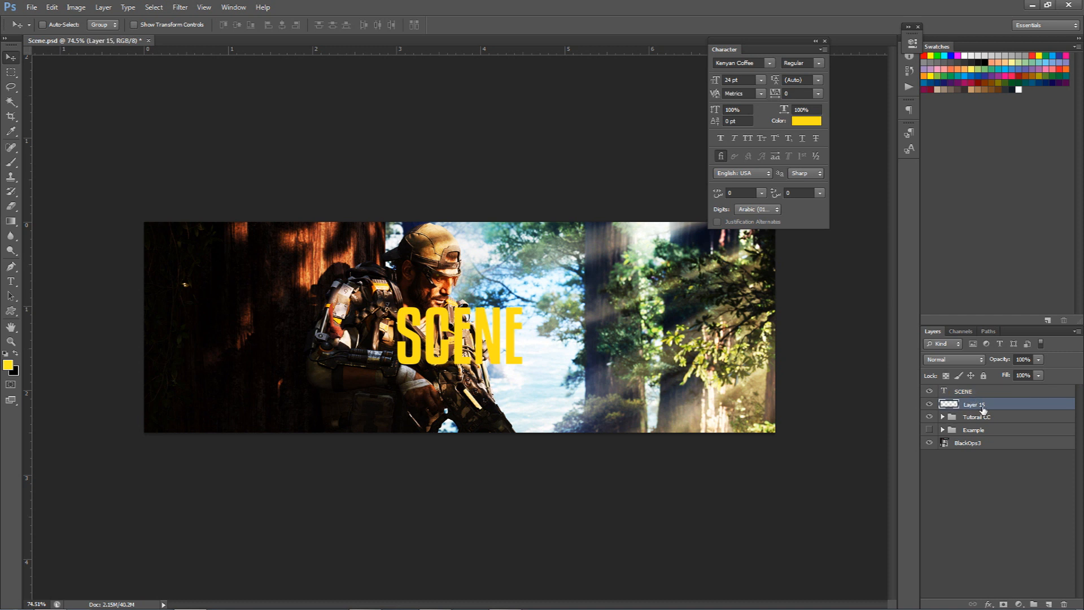
# Draw a rectangular selection around the SCENE text on the new layer and fill it with the black background colour
pyautogui.press('m')
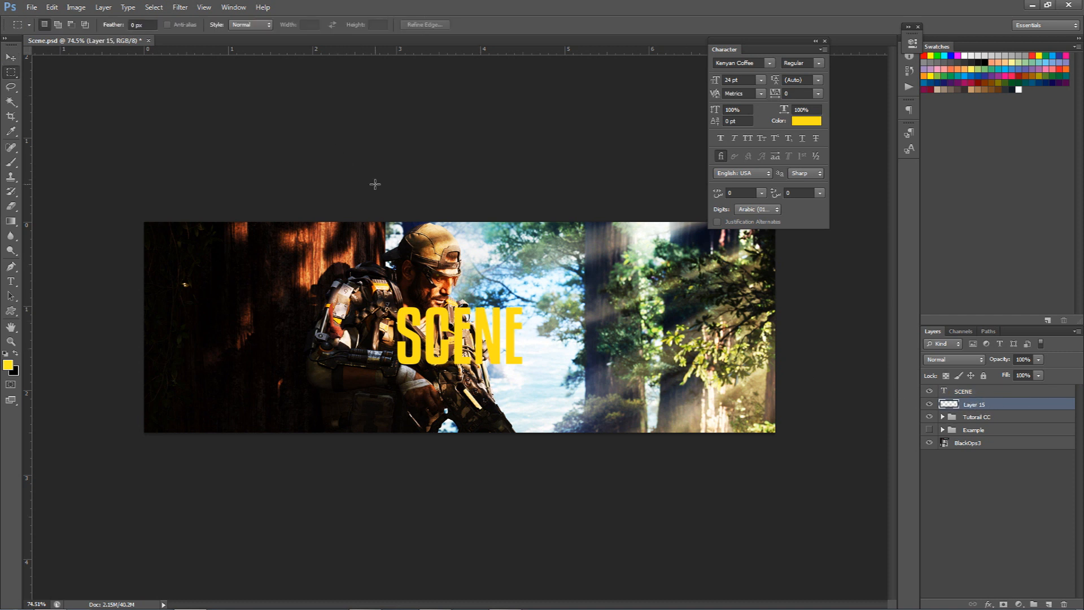
pyautogui.rightClick(9, 73)
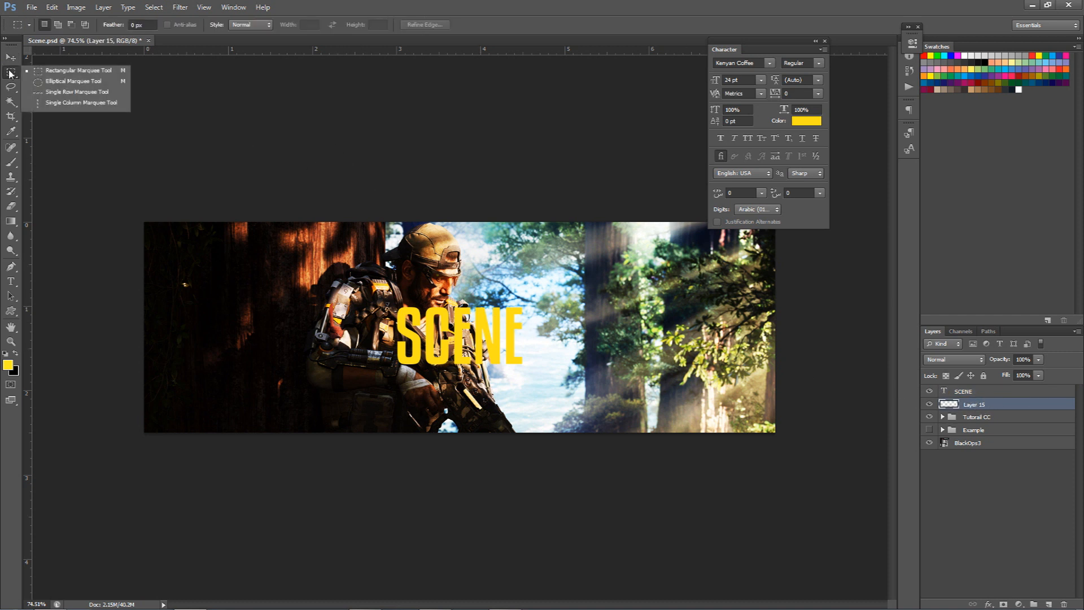
pyautogui.click(69, 72)
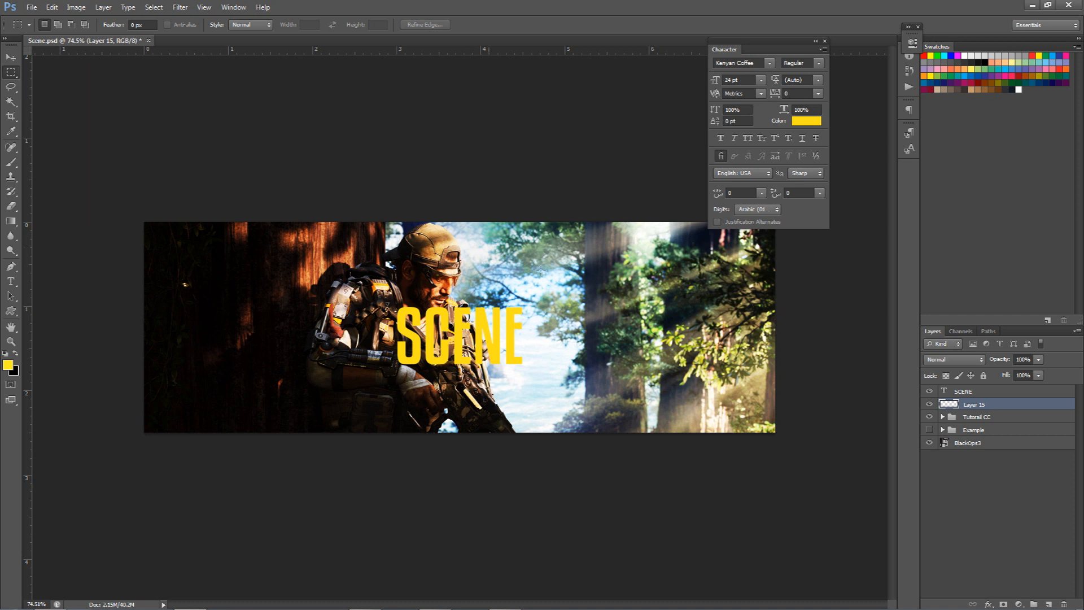
pyautogui.moveTo(385, 299); pyautogui.dragTo(543, 363)
pyautogui.hotkey('ctrl', 'BackSpace')
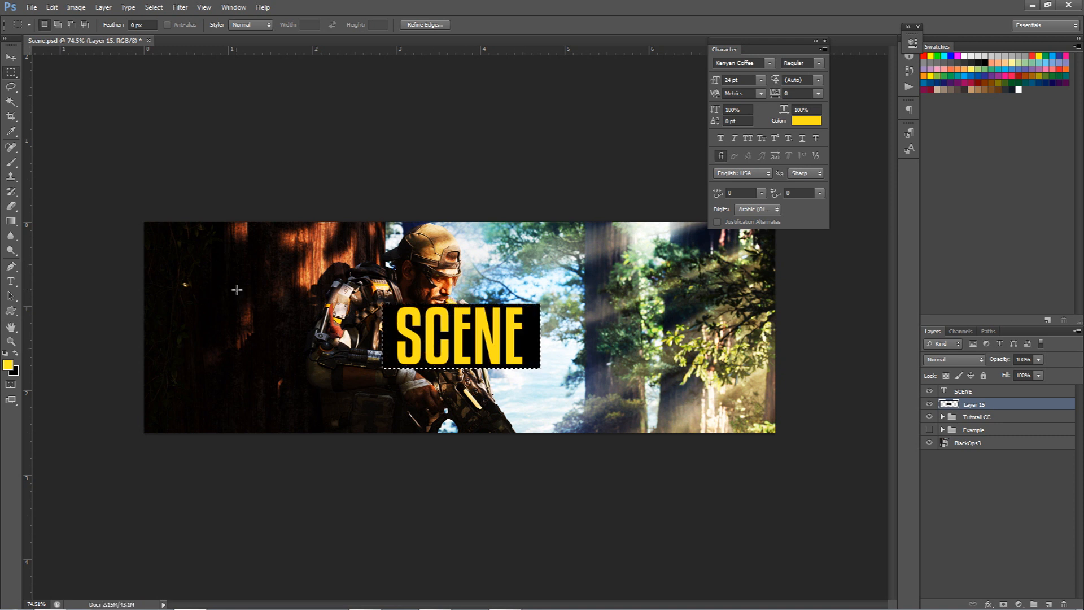
pyautogui.click(14, 373)
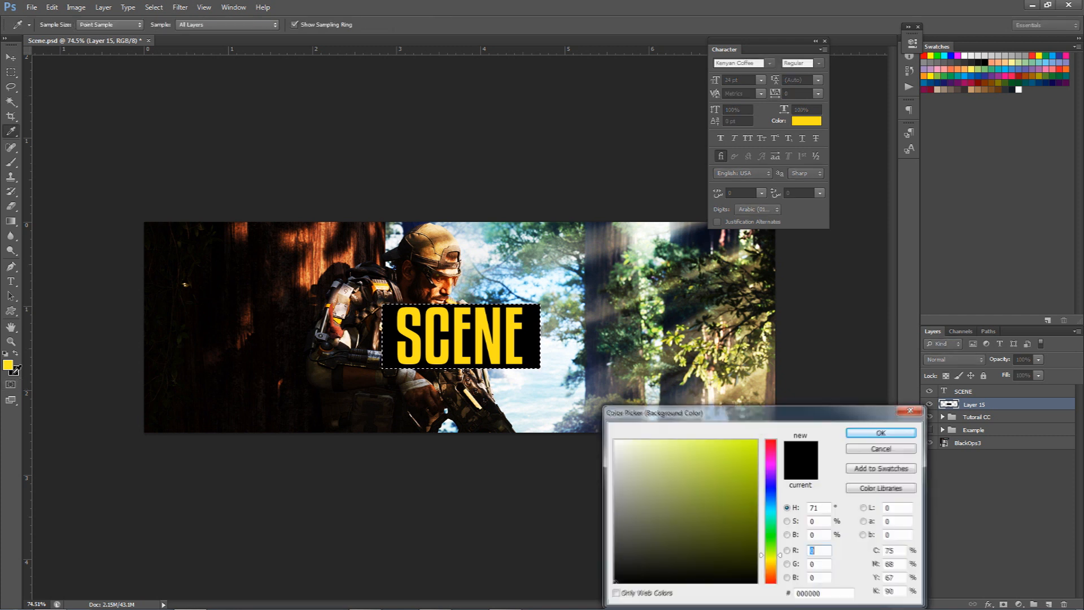
pyautogui.click(872, 450)
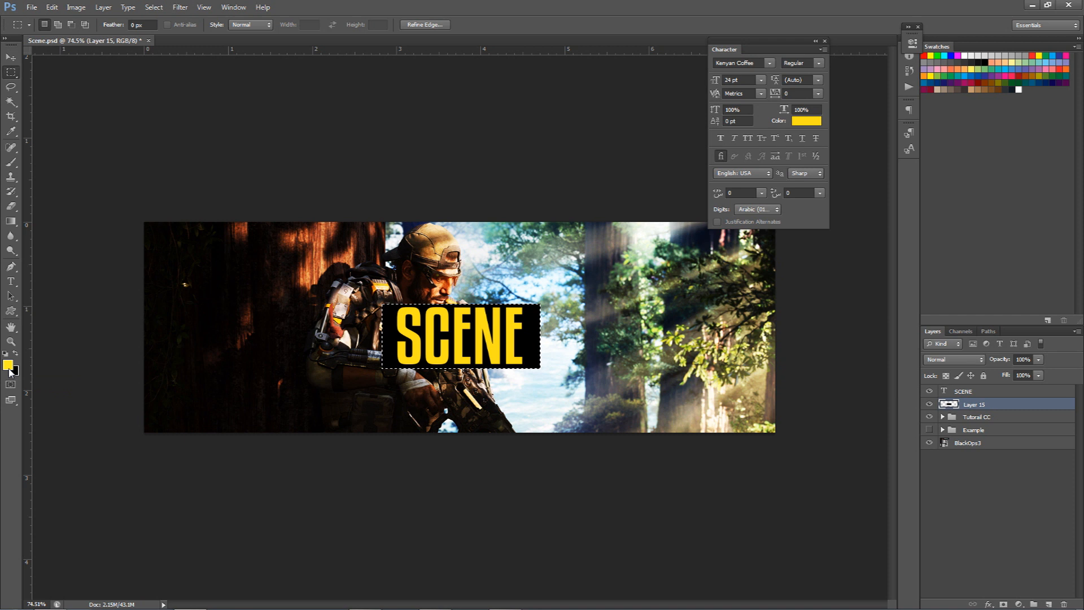
pyautogui.hotkey('ctrl', 'd')
pyautogui.hotkey('ctrl', 'z')
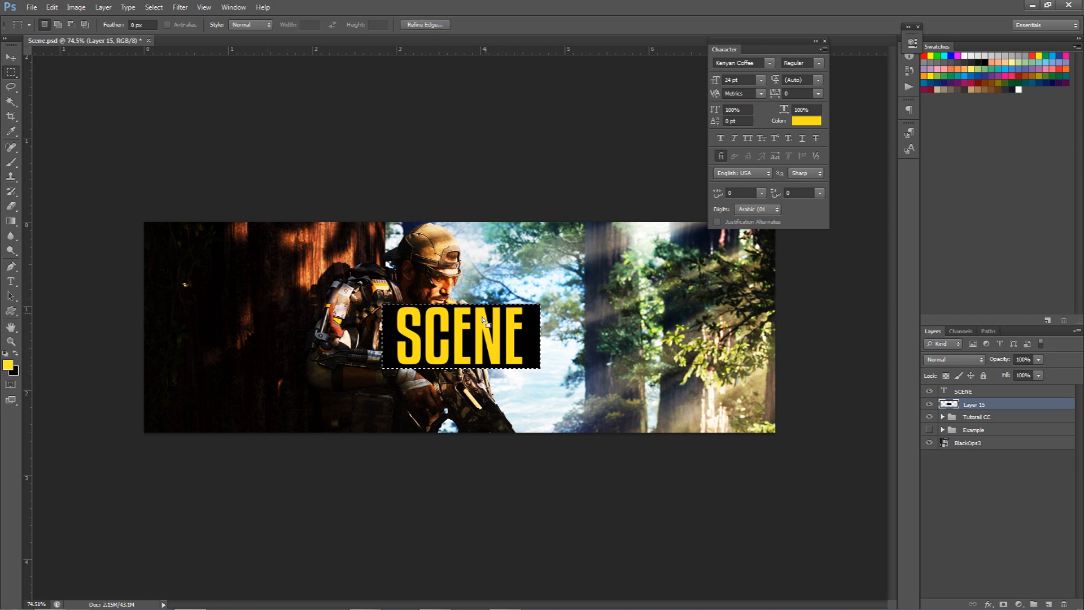
# Go through the Fill options for the selected black box and clear the selection
pyautogui.rightClick(482, 317)
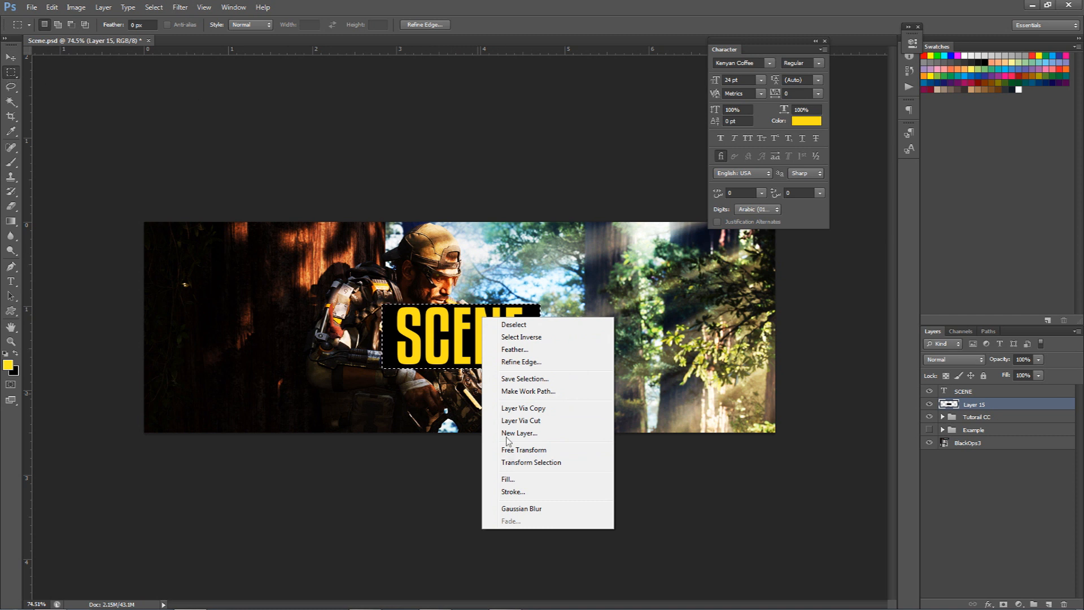
pyautogui.click(508, 479)
pyautogui.click(528, 184)
pyautogui.click(502, 268)
pyautogui.click(607, 174)
pyautogui.press('m')
pyautogui.rightClick(582, 284)
pyautogui.click(626, 290)
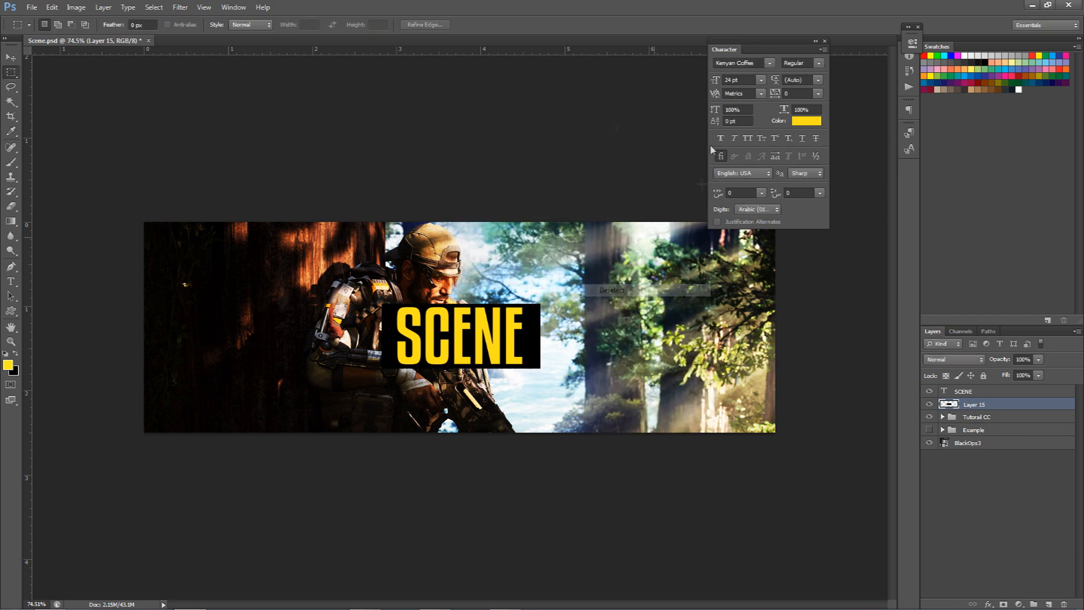
# Try several blending modes on the black box layer, including Hue and Linear Light
pyautogui.click(976, 359)
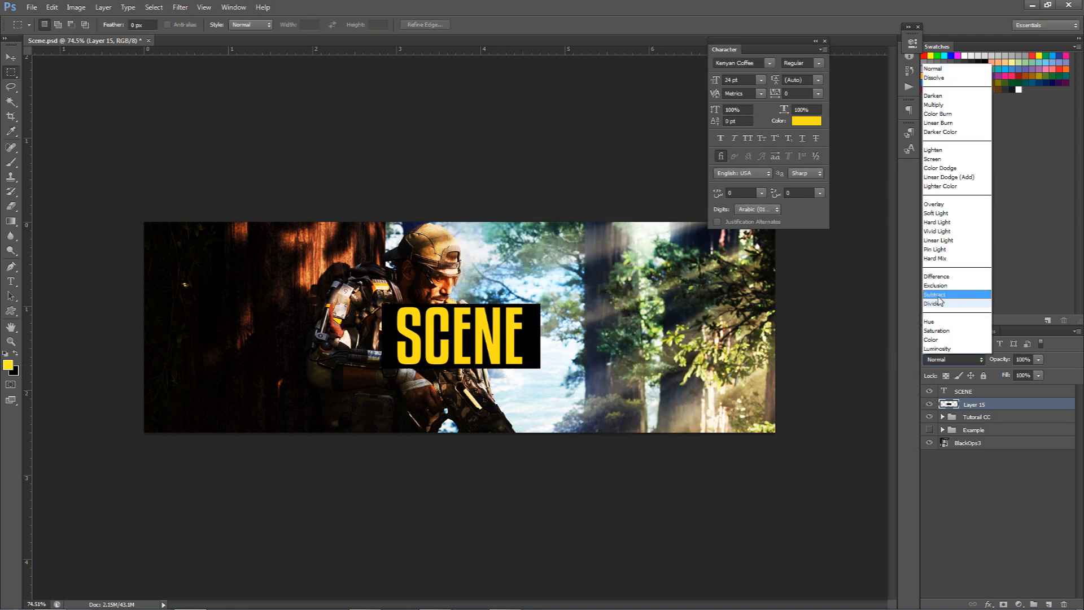
pyautogui.click(935, 324)
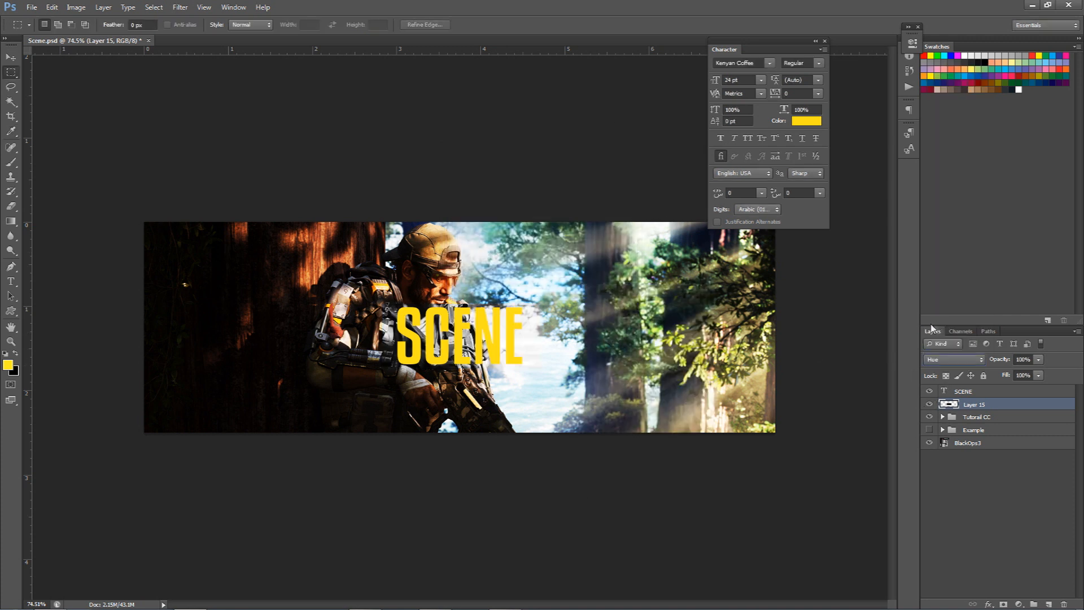
pyautogui.click(960, 359)
pyautogui.click(933, 343)
pyautogui.click(959, 359)
pyautogui.click(942, 326)
pyautogui.scroll(7, 376, 326)
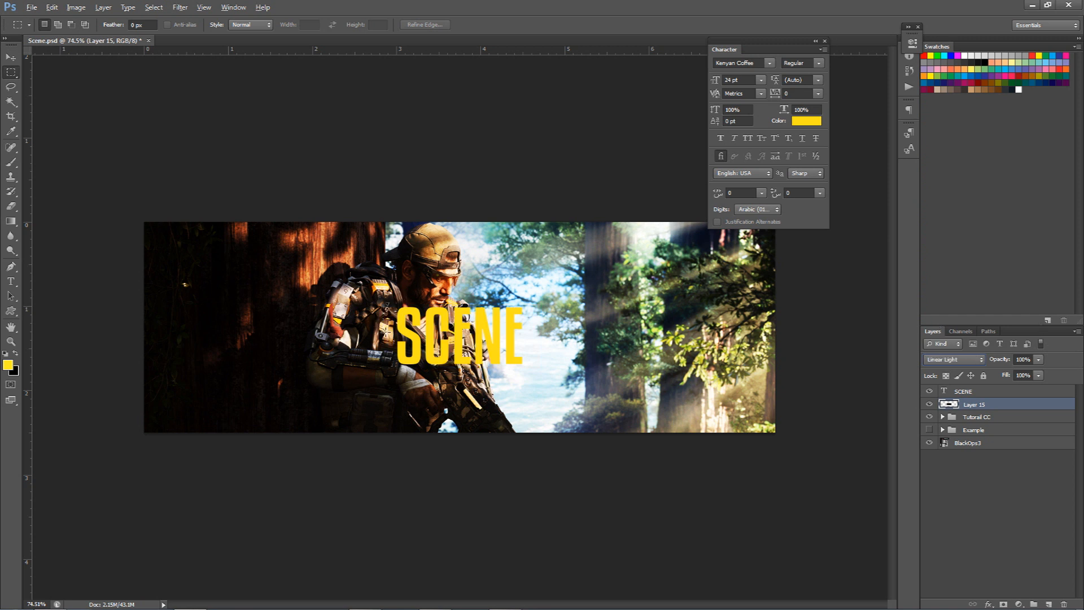
# Set the black box layer's blending mode to Hue and switch to the Move tool
pyautogui.click(945, 360)
pyautogui.click(930, 322)
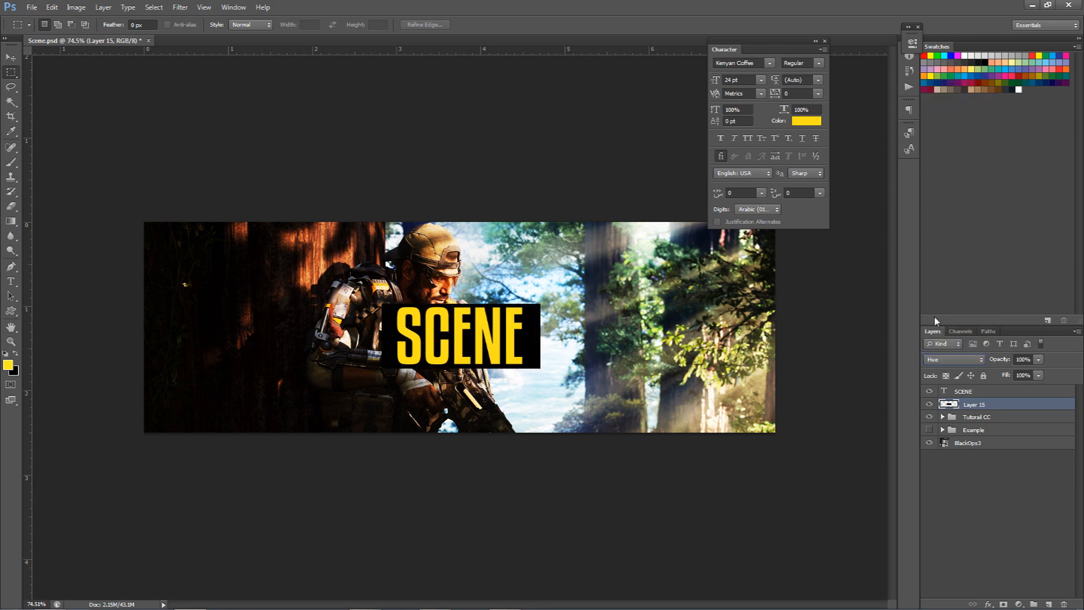
pyautogui.press('v')
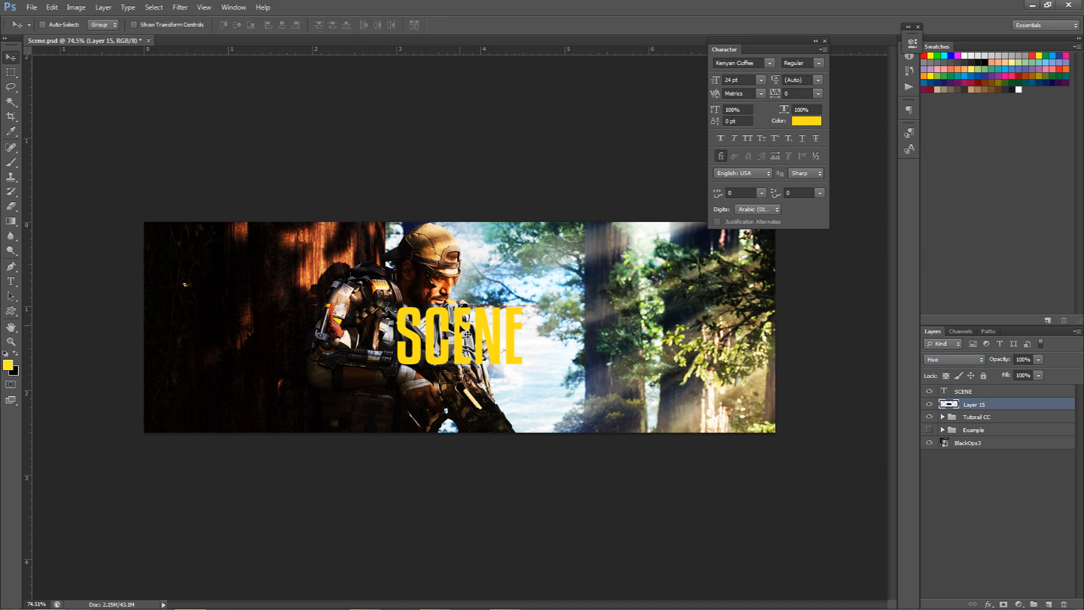
# Set the SCENE text layer's blending mode to Hard Light
pyautogui.scroll(5, 414, 331)
pyautogui.scroll(2, 370, 338)
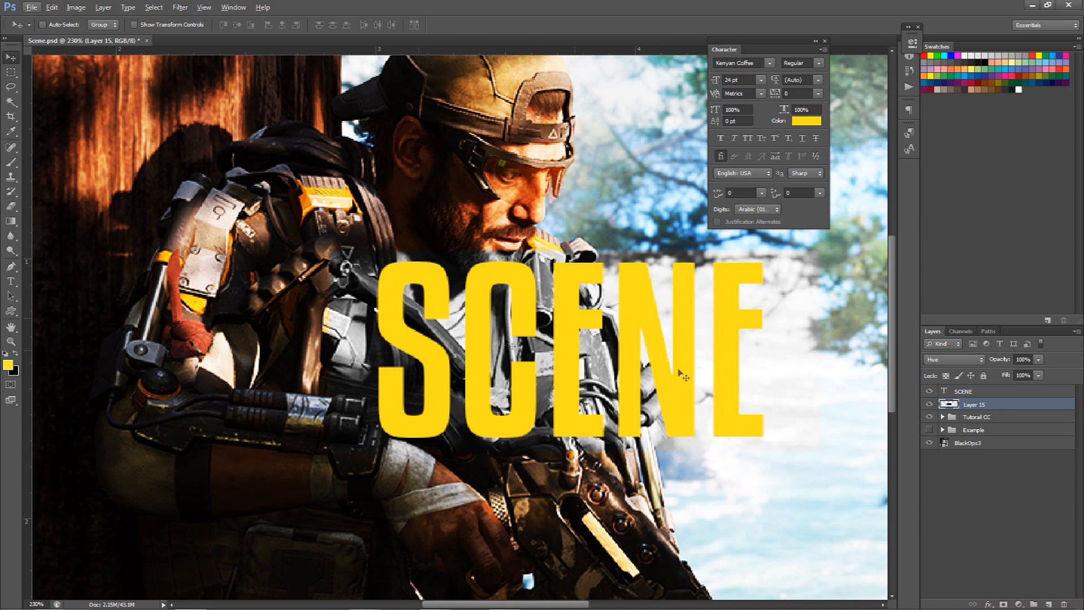
pyautogui.click(964, 391)
pyautogui.click(954, 360)
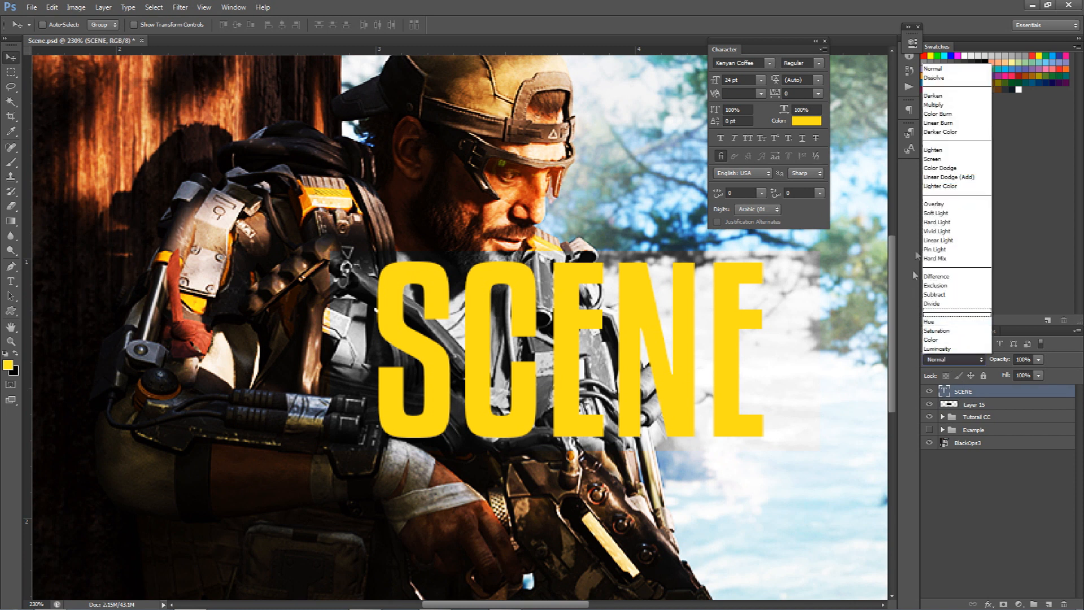
pyautogui.click(937, 221)
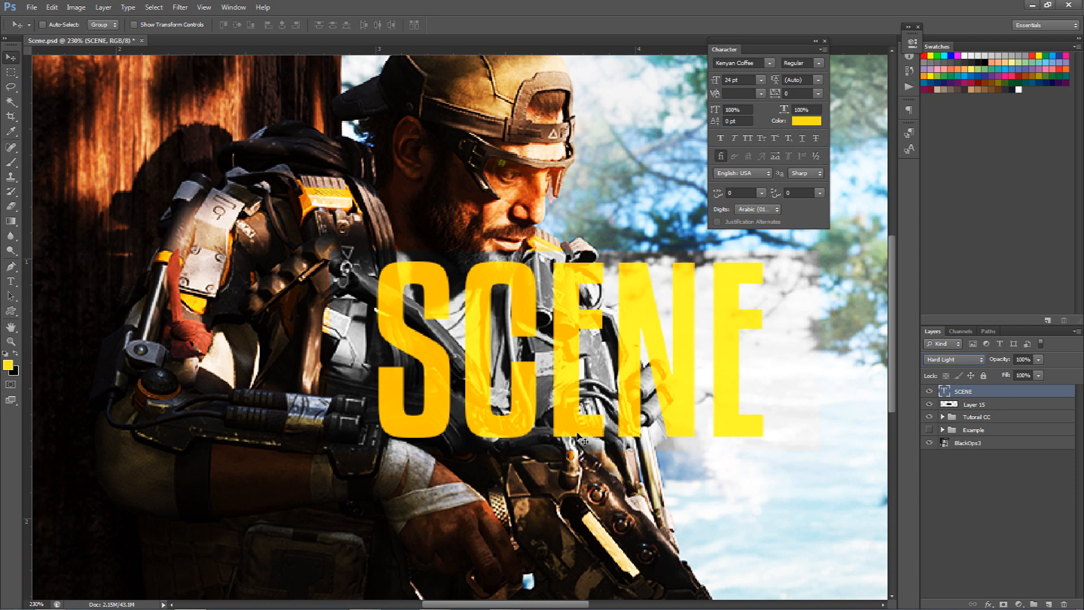
# Try other blending modes on the SCENE text layer and return it to Hard Light
pyautogui.press('alt')
pyautogui.press('Down')
pyautogui.press('Down')
pyautogui.press('Down')
pyautogui.click(942, 362)
pyautogui.click(941, 228)
pyautogui.click(993, 484)
pyautogui.hotkey('alt', 'v')
pyautogui.press('Escape')
pyautogui.click(591, 403)
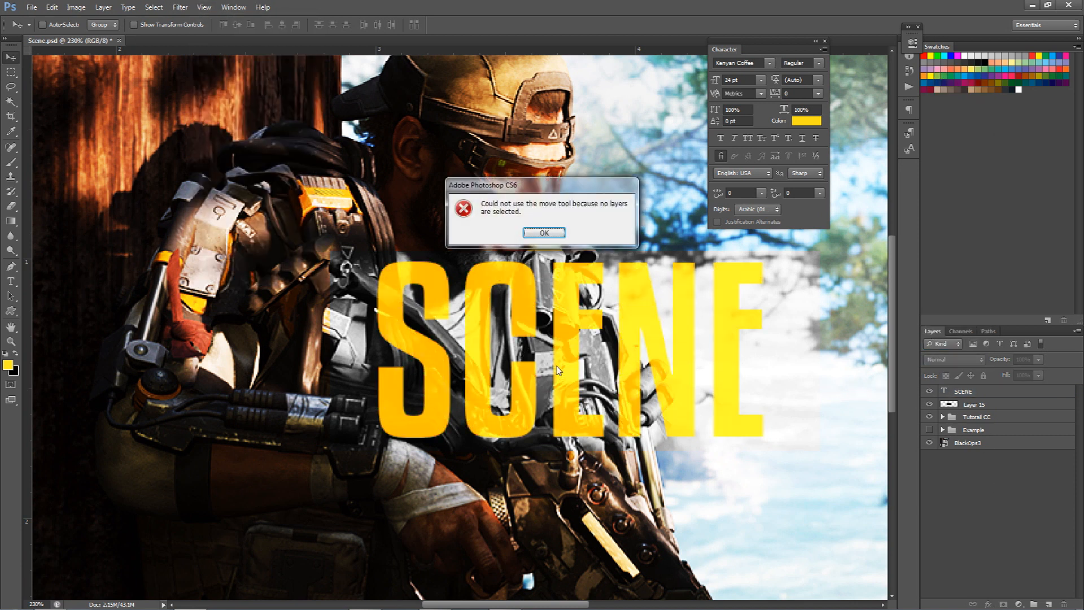
pyautogui.click(541, 234)
# Compare the banner with the reference by showing only the Example group over the image, and restore the original layer visibility
pyautogui.scroll(-3, 523, 330)
pyautogui.scroll(-3, 522, 330)
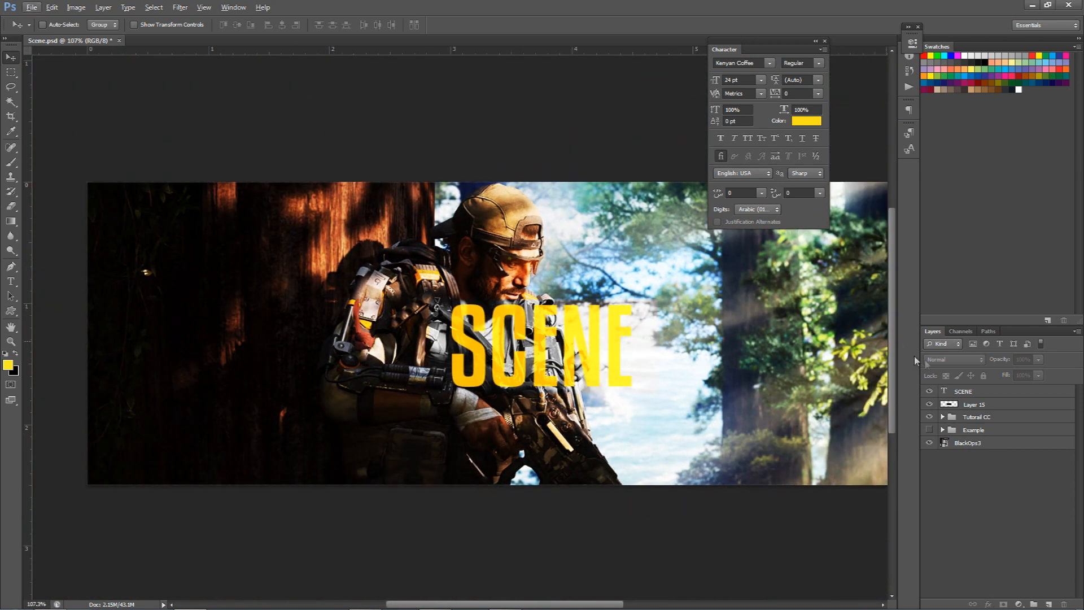
pyautogui.moveTo(930, 391); pyautogui.dragTo(929, 417)
pyautogui.click(929, 429)
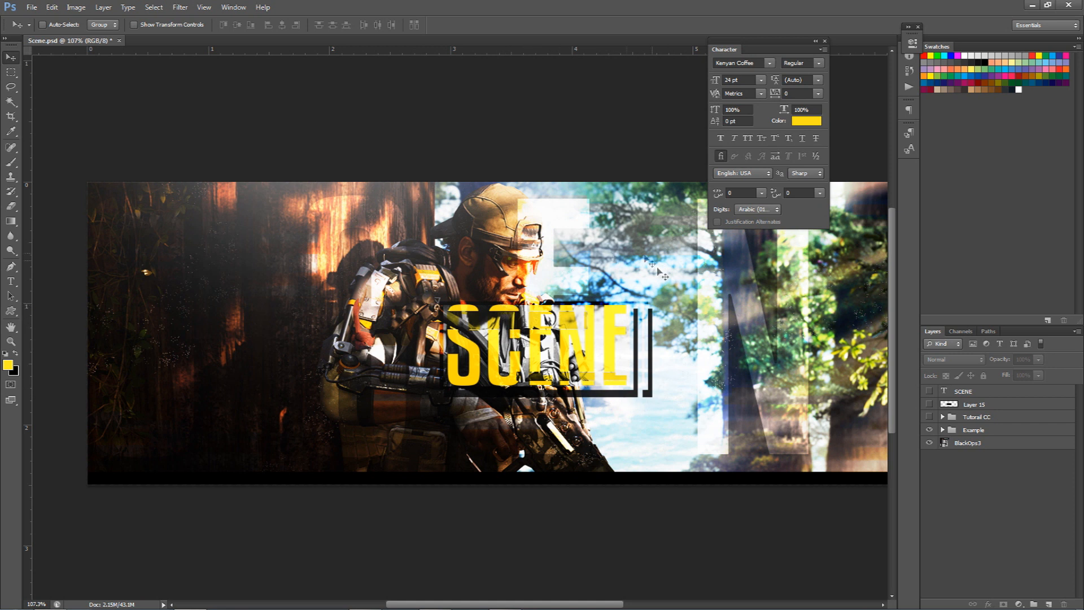
pyautogui.click(930, 430)
pyautogui.moveTo(930, 391); pyautogui.dragTo(930, 417)
# Add a 3 px black stroke positioned Inside to the box layer, Layer 15
pyautogui.click(991, 408)
pyautogui.doubleClick(995, 407)
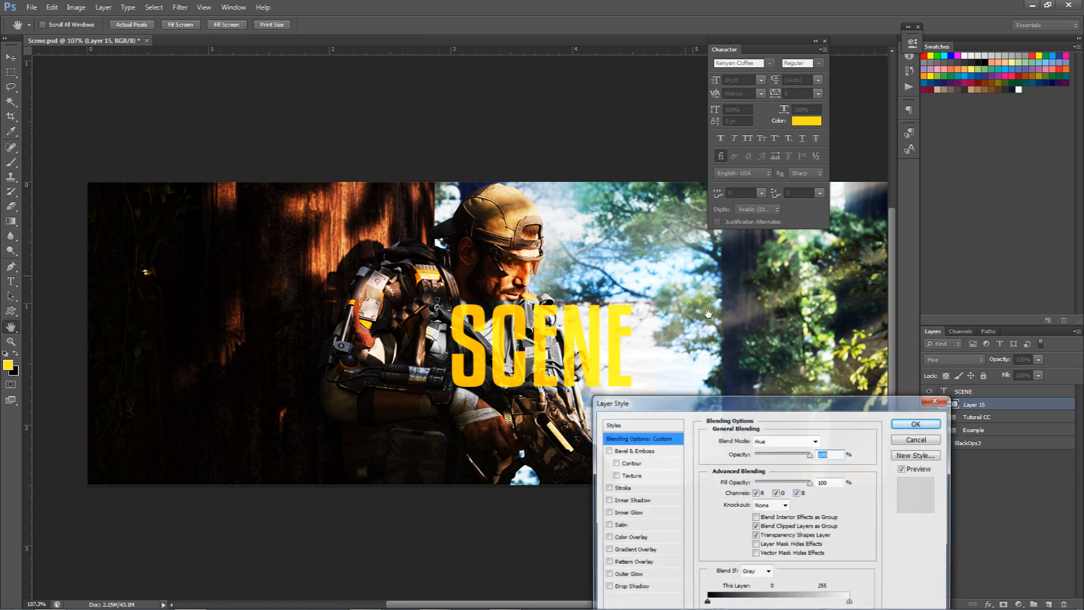
pyautogui.moveTo(674, 403); pyautogui.dragTo(717, 301)
pyautogui.click(665, 380)
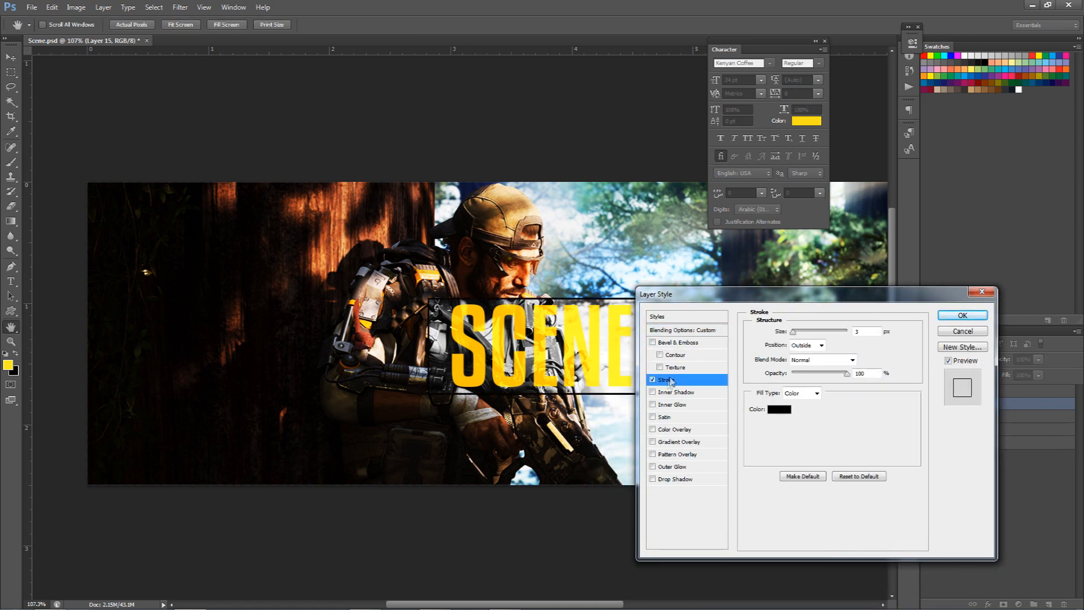
pyautogui.click(807, 347)
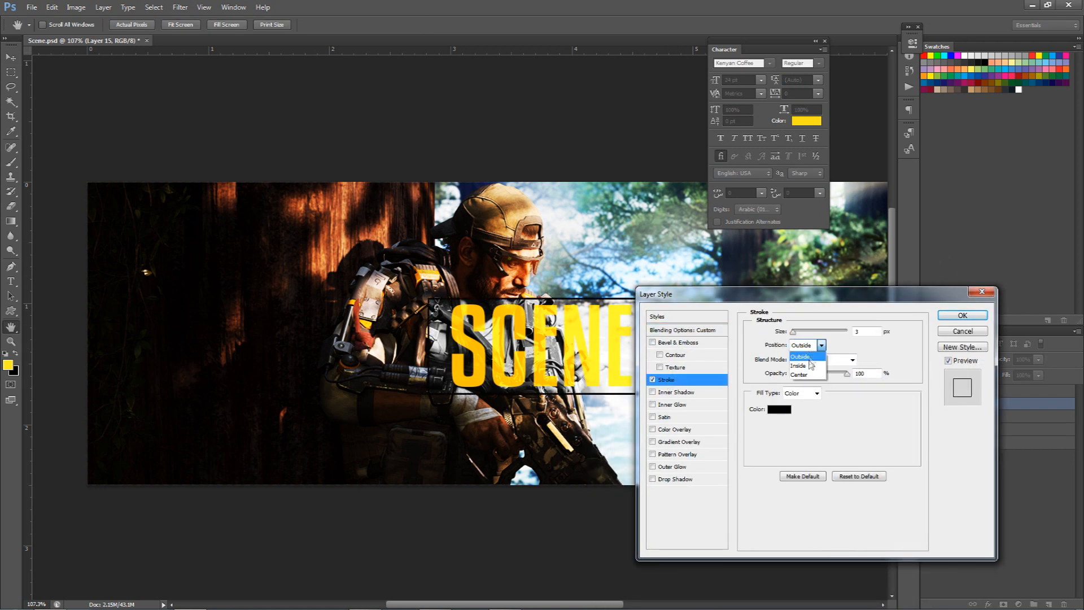
pyautogui.click(809, 367)
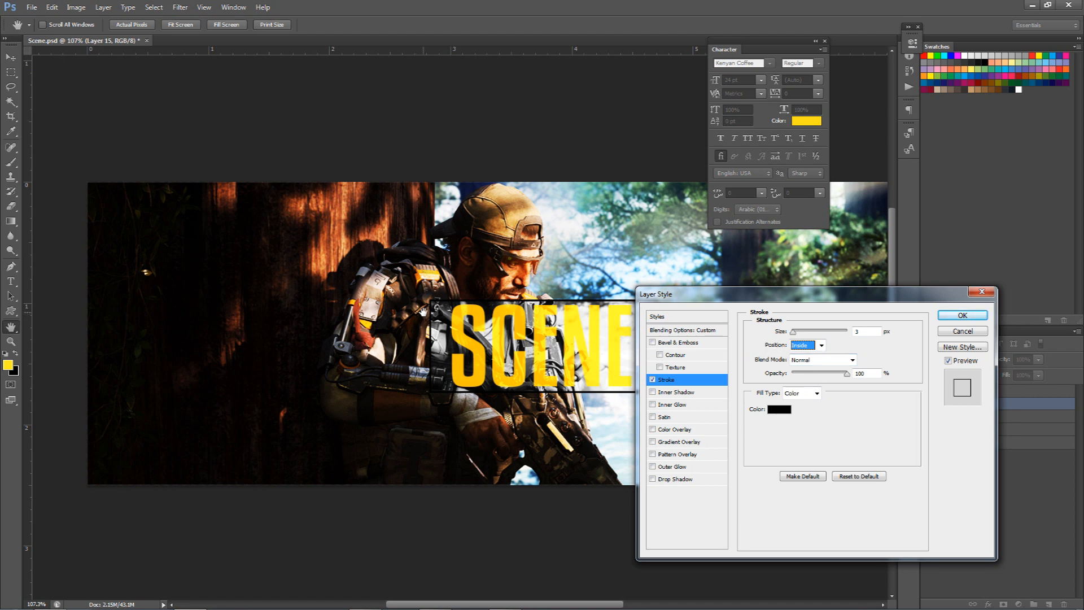
pyautogui.click(966, 319)
# Reopen the box layer's stroke settings, try the Outside position and return it to Inside
pyautogui.scroll(10, 432, 302)
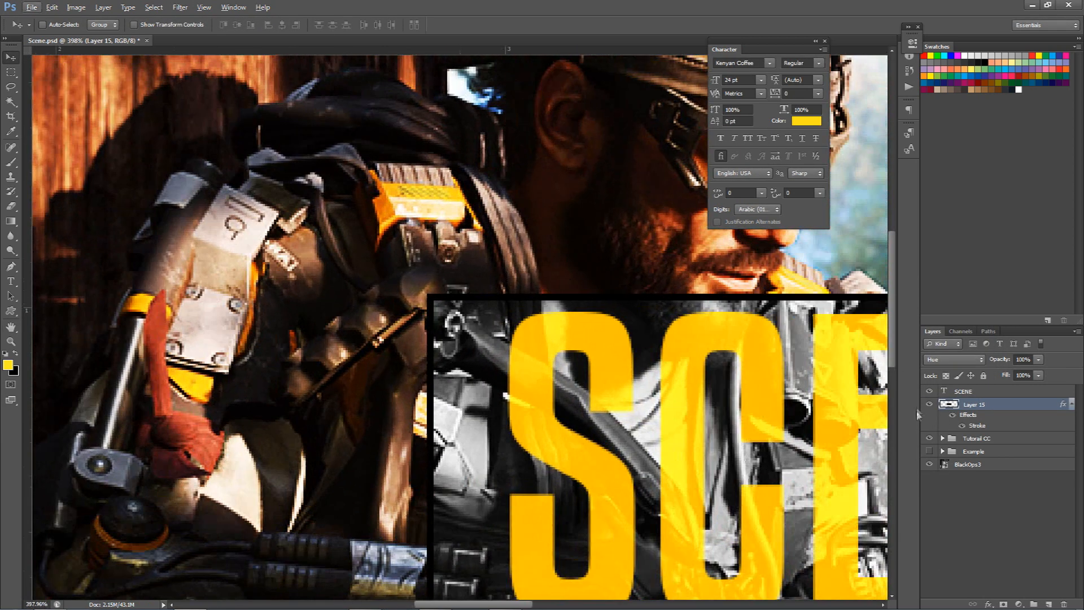
pyautogui.doubleClick(977, 426)
pyautogui.click(818, 360)
pyautogui.click(871, 364)
pyautogui.click(821, 345)
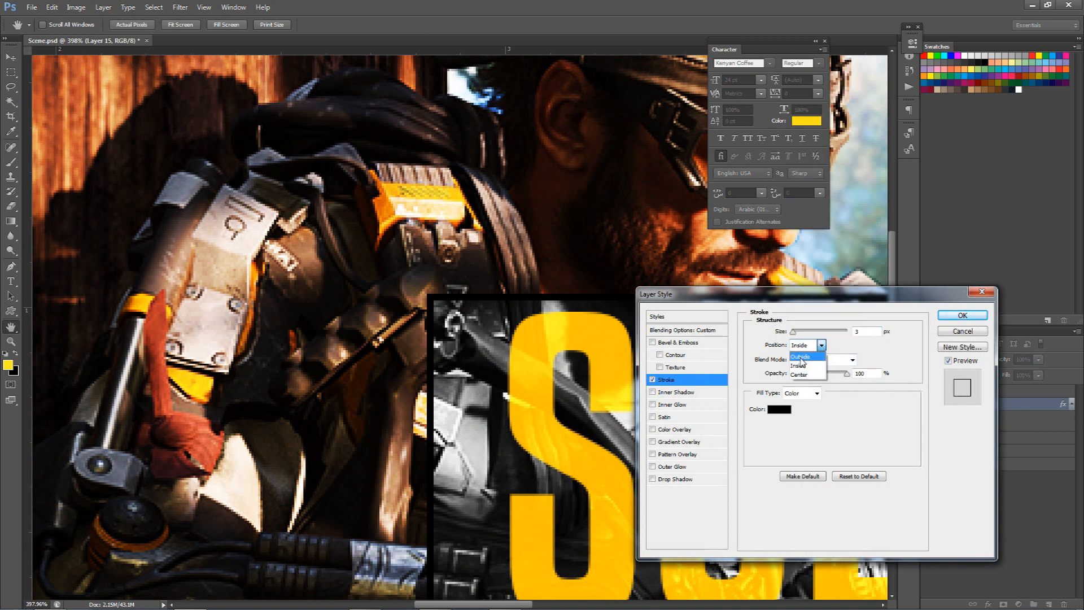
pyautogui.click(802, 353)
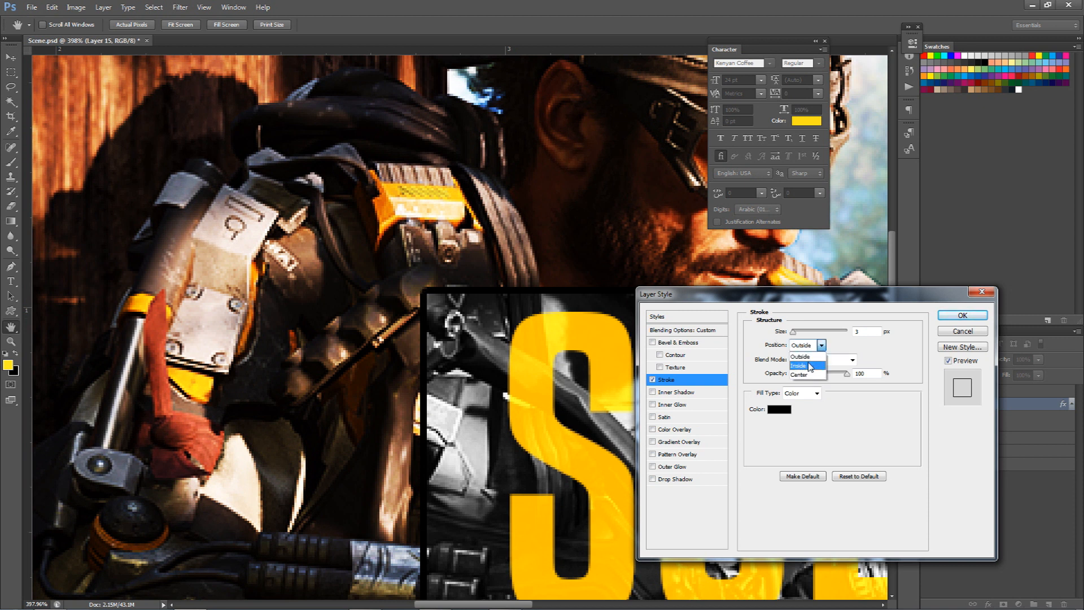
pyautogui.click(811, 367)
# Increase the box stroke's size to 8 px while checking its edge around the SCENE title
pyautogui.moveTo(794, 331)
pyautogui.mouseDown()
pyautogui.moveTo(809, 334)
pyautogui.moveTo(791, 335)
pyautogui.mouseUp()
pyautogui.click(865, 333)
pyautogui.press('Up')
pyautogui.press('Up')
pyautogui.press('Up')
pyautogui.press('Up')
pyautogui.press('Up')
pyautogui.press('Up')
pyautogui.press('Up')
pyautogui.press('Up')
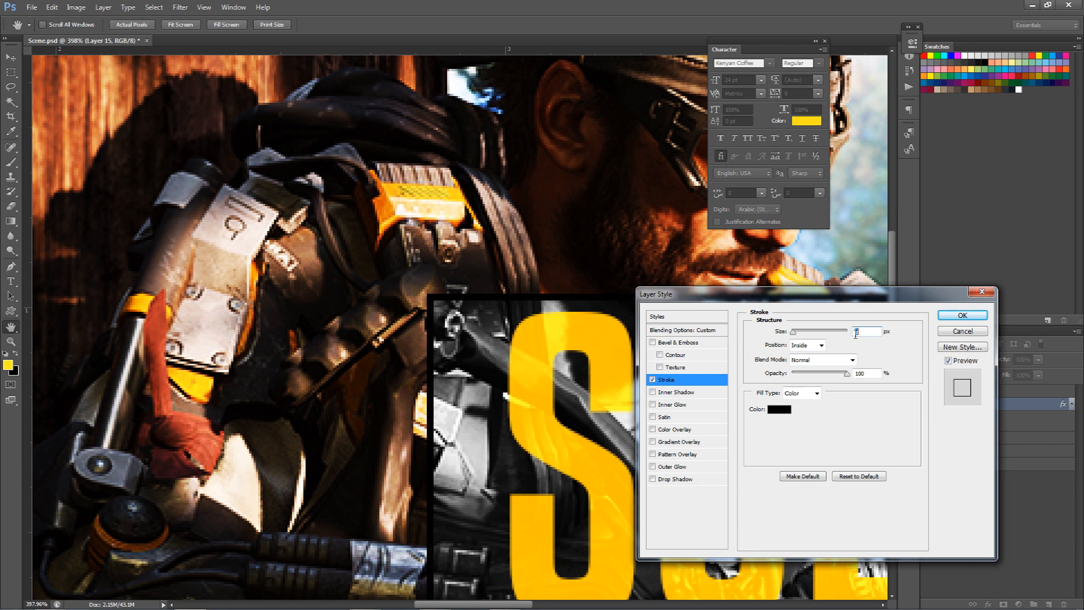
pyautogui.moveTo(560, 393); pyautogui.dragTo(471, 250)
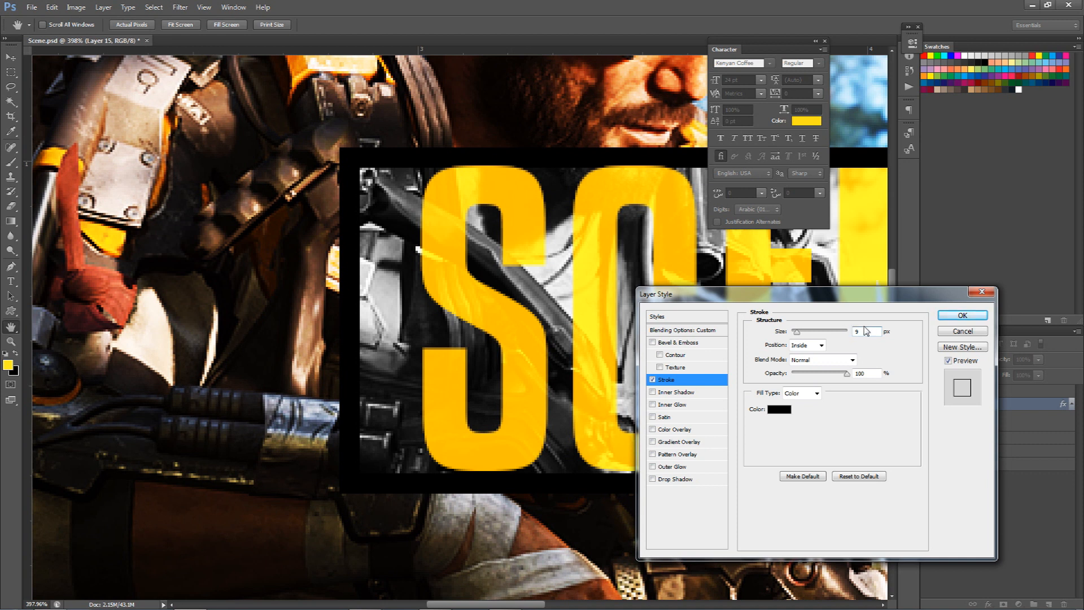
# Set the box stroke's blend mode to Overlay and its opacity to about 65%, and apply the style
pyautogui.click(807, 360)
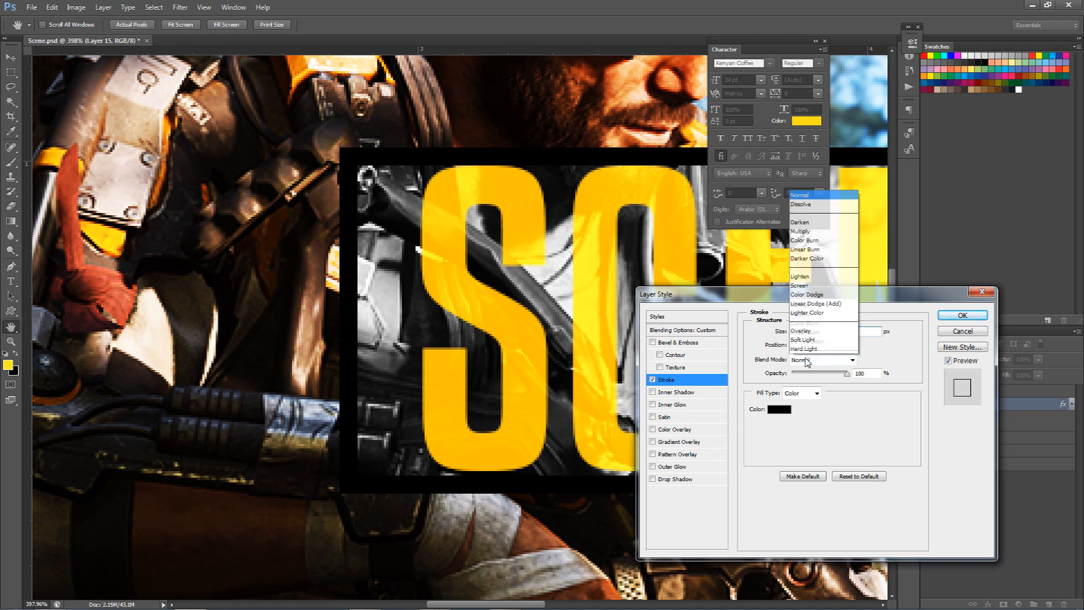
pyautogui.click(808, 209)
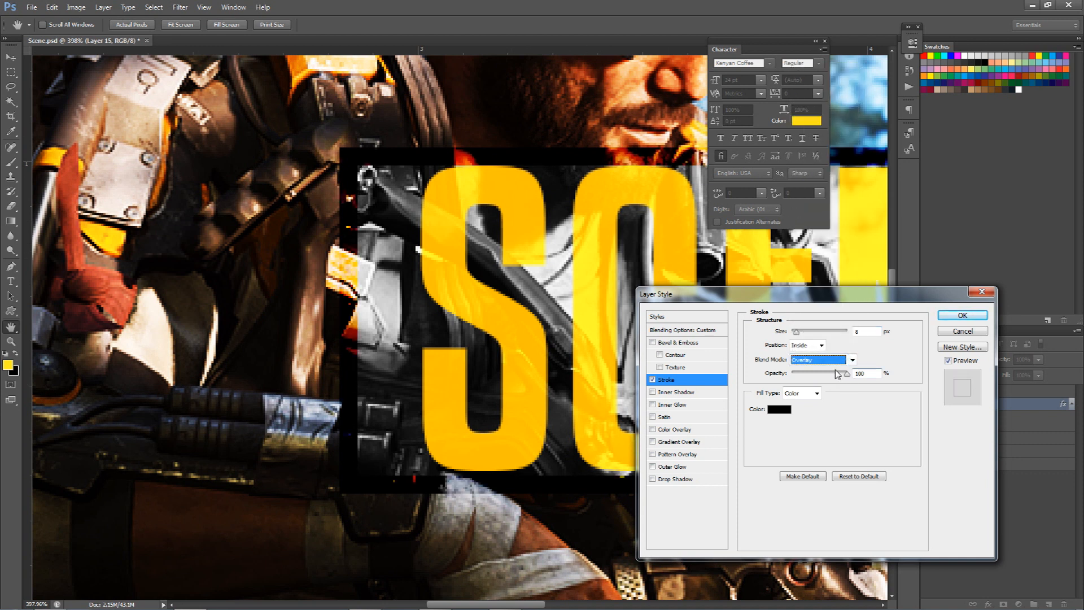
pyautogui.moveTo(847, 373); pyautogui.dragTo(803, 373)
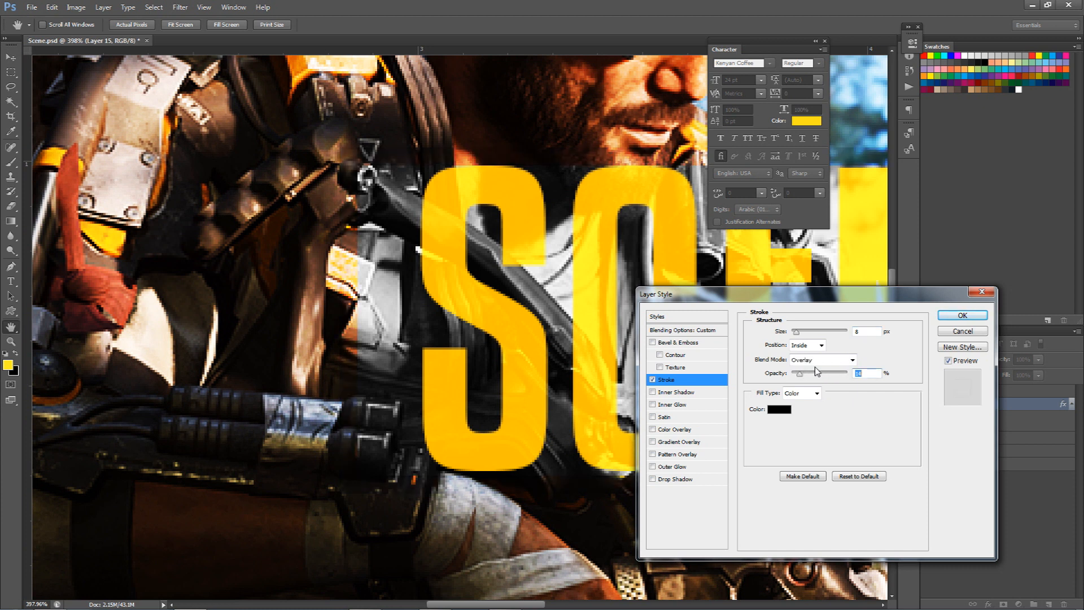
pyautogui.click(819, 373)
pyautogui.click(830, 372)
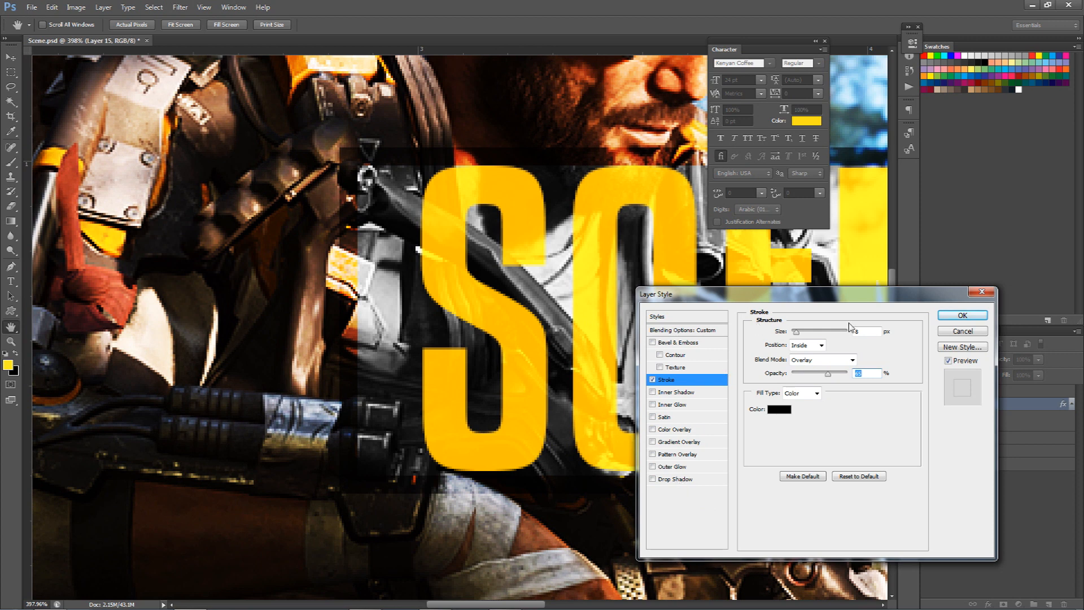
pyautogui.click(962, 315)
# Add a black Multiply drop shadow with a size of 0 px to the box layer, Layer 15
pyautogui.scroll(-12, 734, 385)
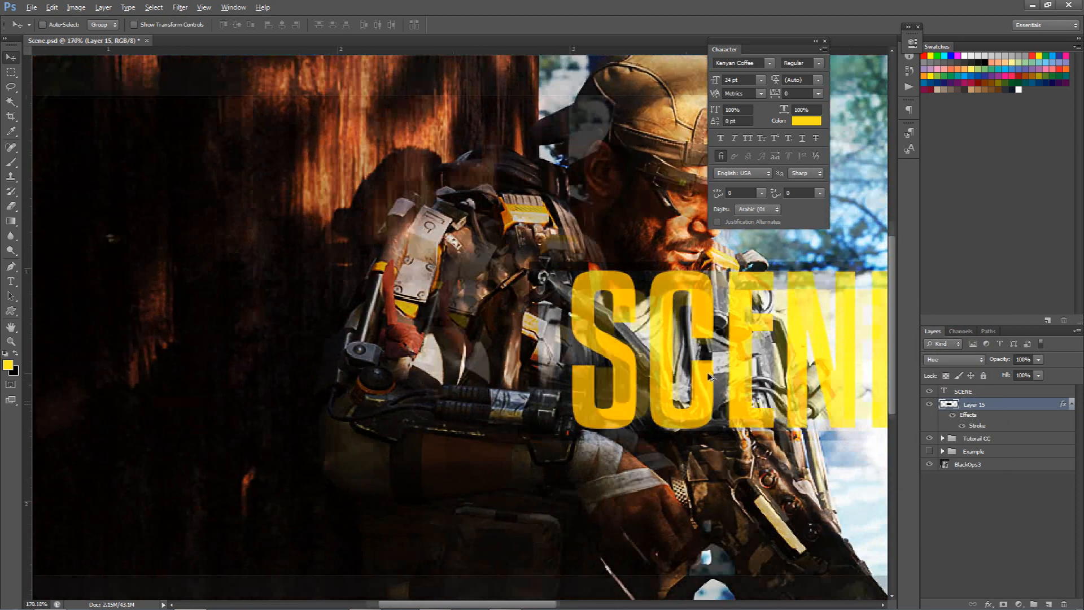
pyautogui.scroll(-1, 703, 377)
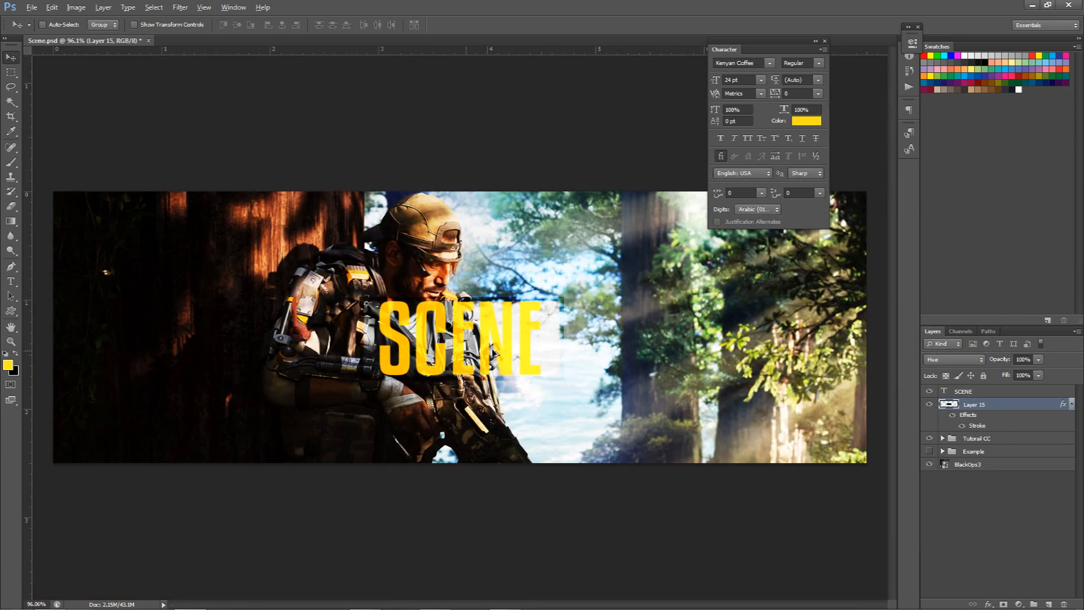
pyautogui.doubleClick(1024, 410)
pyautogui.click(673, 480)
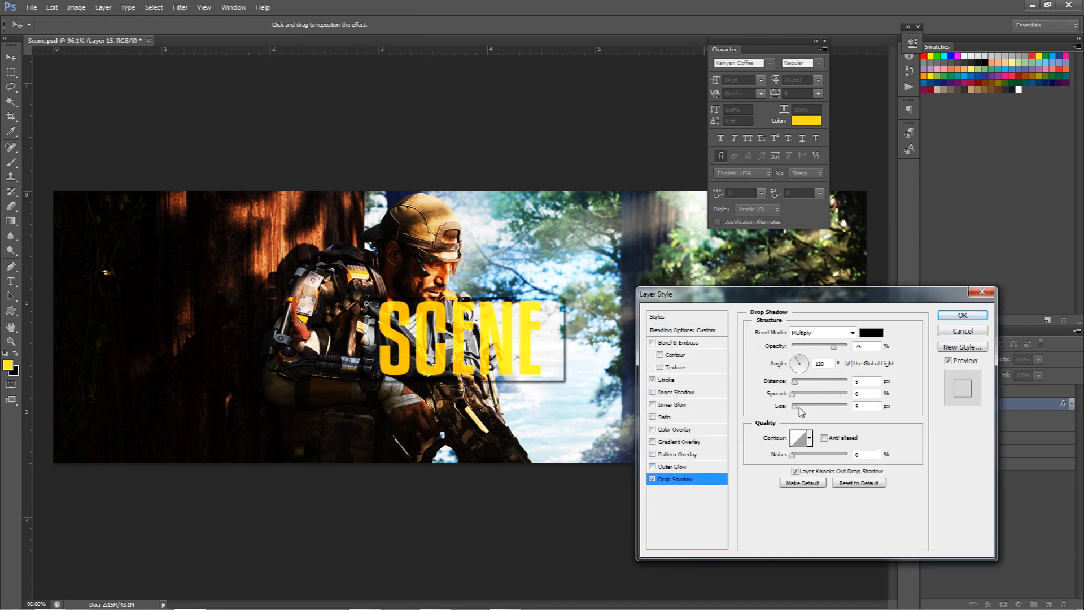
pyautogui.moveTo(796, 406); pyautogui.dragTo(805, 408)
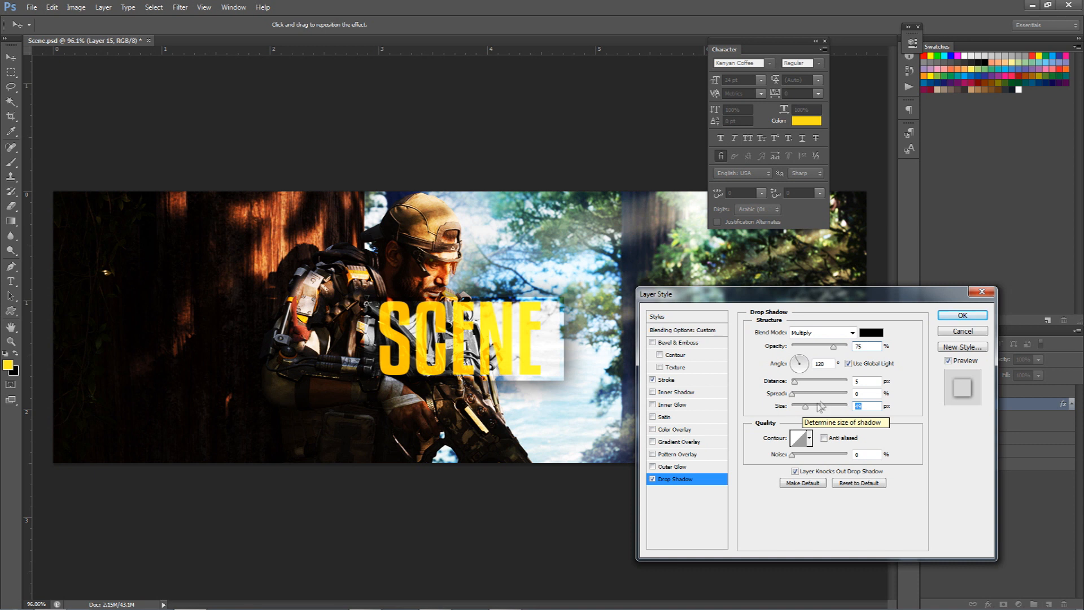
pyautogui.write('0')
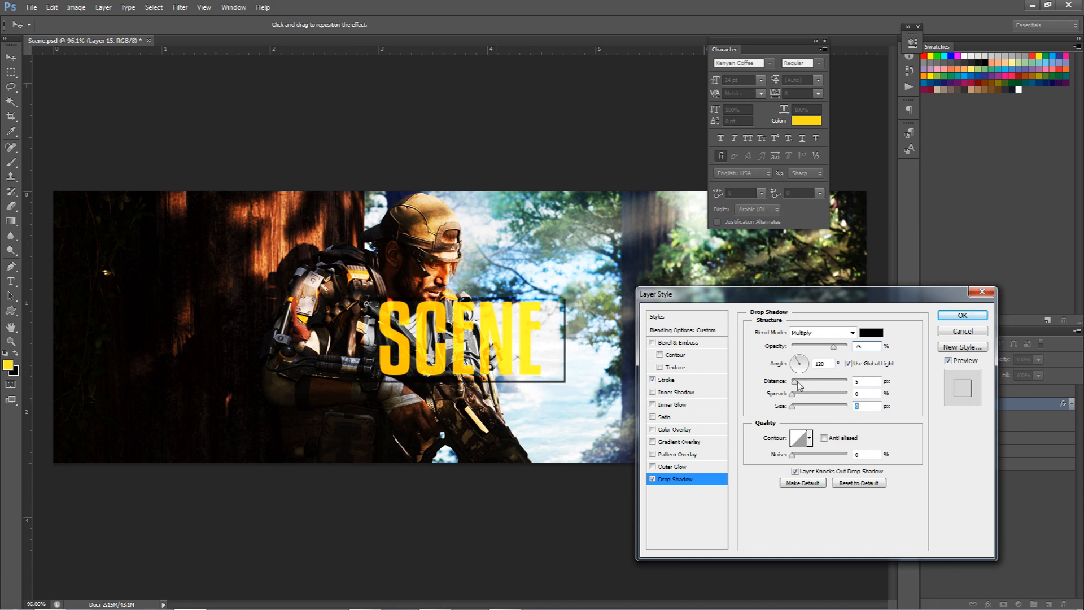
# Set the drop shadow's distance to 17 px and its angle to 135° without global light
pyautogui.moveTo(797, 383); pyautogui.dragTo(803, 383)
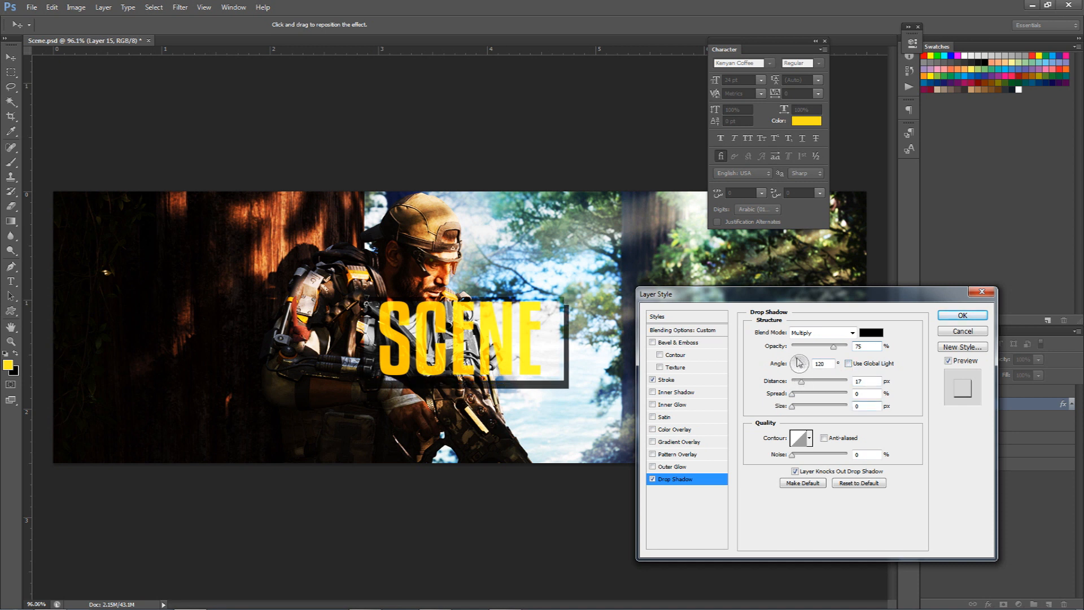
pyautogui.moveTo(800, 362); pyautogui.dragTo(799, 362)
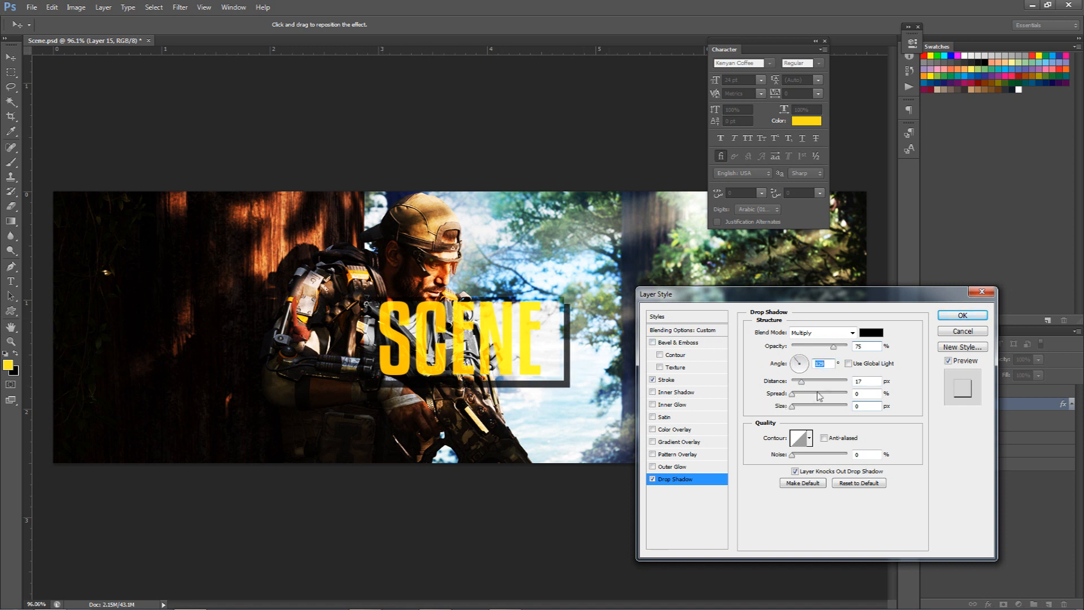
pyautogui.write('135')
# Reduce the box's drop shadow distance to 10 px and set its opacity to 85%
pyautogui.moveTo(793, 394); pyautogui.dragTo(748, 380)
pyautogui.click(875, 382)
pyautogui.press('Down')
pyautogui.press('Down')
pyautogui.press('Down')
pyautogui.press('Down')
pyautogui.press('Down')
pyautogui.press('Down')
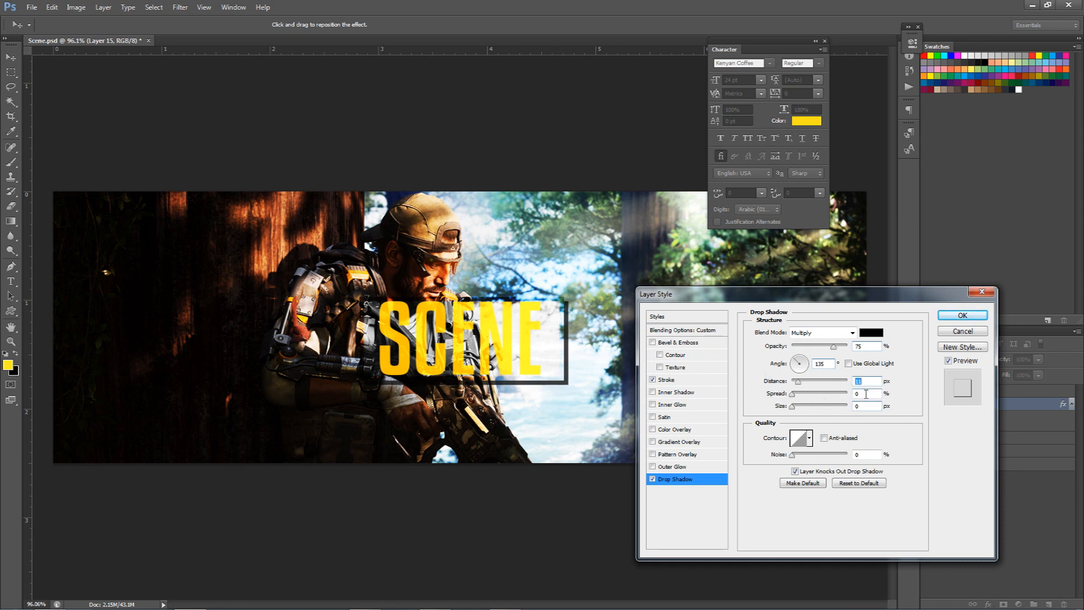
pyautogui.press('Down')
pyautogui.write('85')
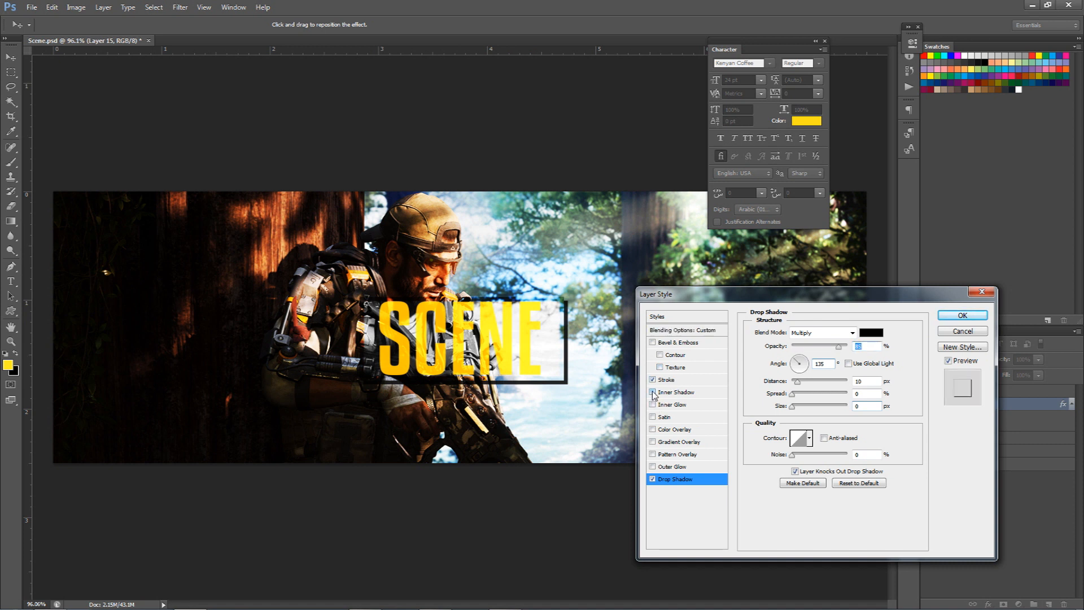
# Add an inner shadow to the box layer with 9% choke and 16 px size, switching it off and on to compare
pyautogui.click(656, 392)
pyautogui.moveTo(793, 394); pyautogui.dragTo(796, 394)
pyautogui.click(795, 405)
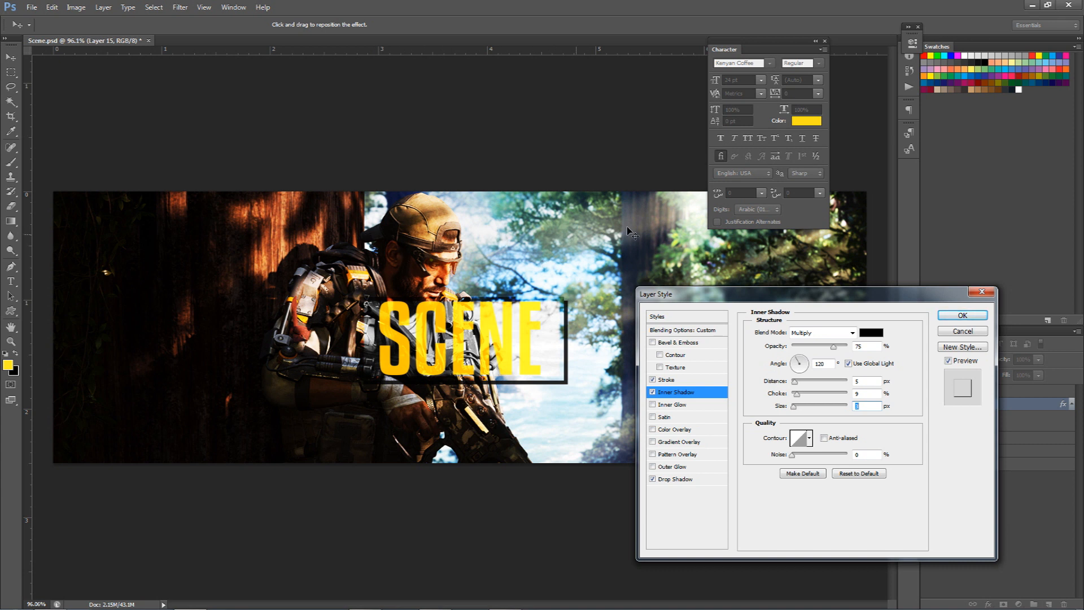
pyautogui.click(655, 397)
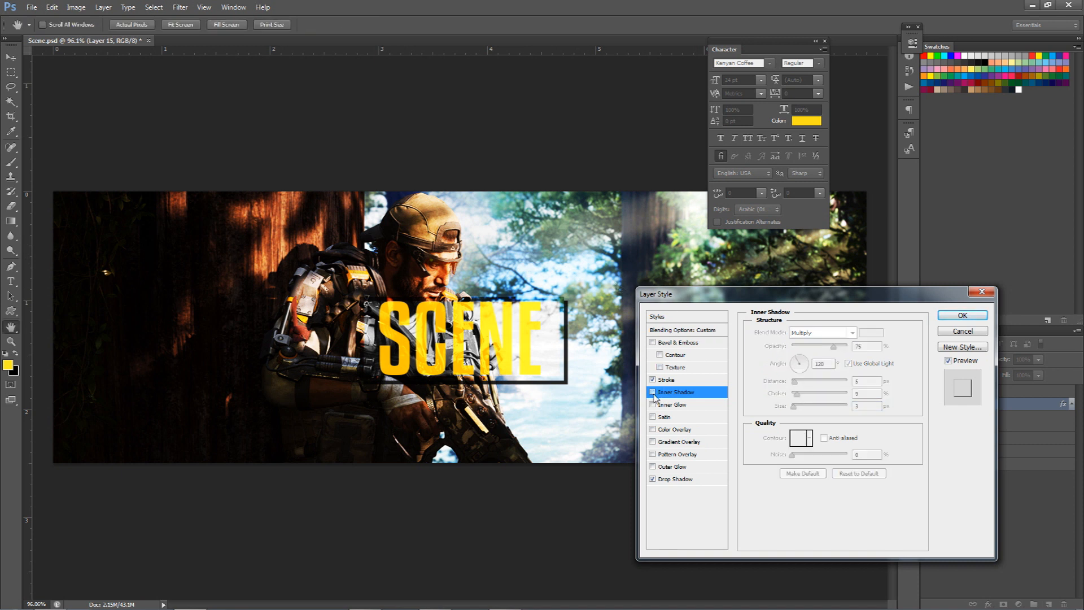
pyautogui.moveTo(797, 404); pyautogui.dragTo(801, 411)
pyautogui.click(653, 393)
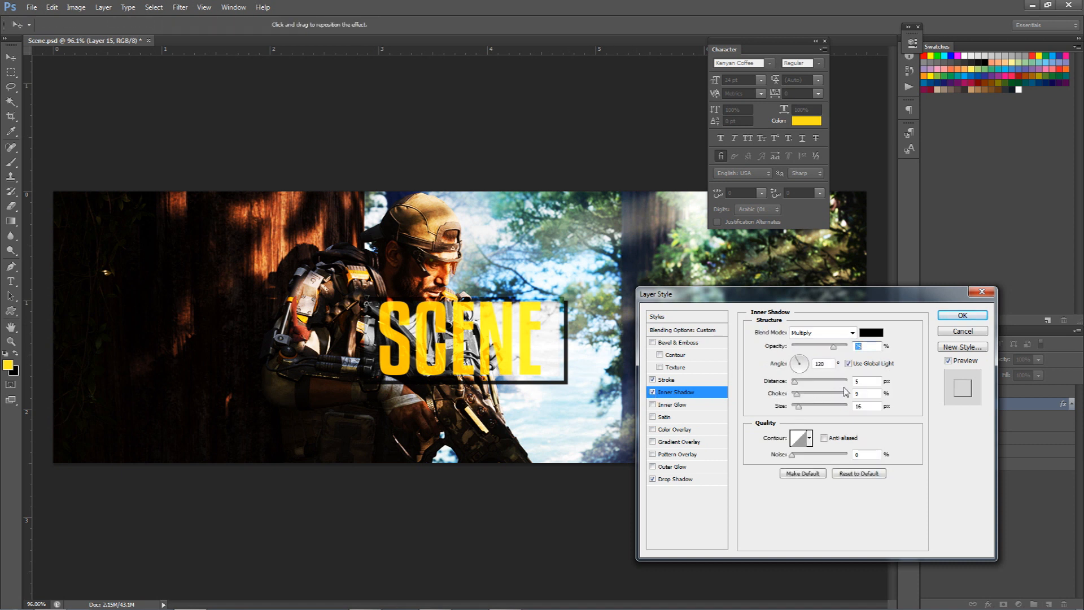
# Set the inner shadow's choke to 10% and size to 15 px, compare it off and on, and apply the layer style
pyautogui.press('Tab')
pyautogui.write('10')
pyautogui.press('Tab')
pyautogui.write('15')
pyautogui.click(652, 392)
pyautogui.click(652, 393)
pyautogui.click(962, 316)
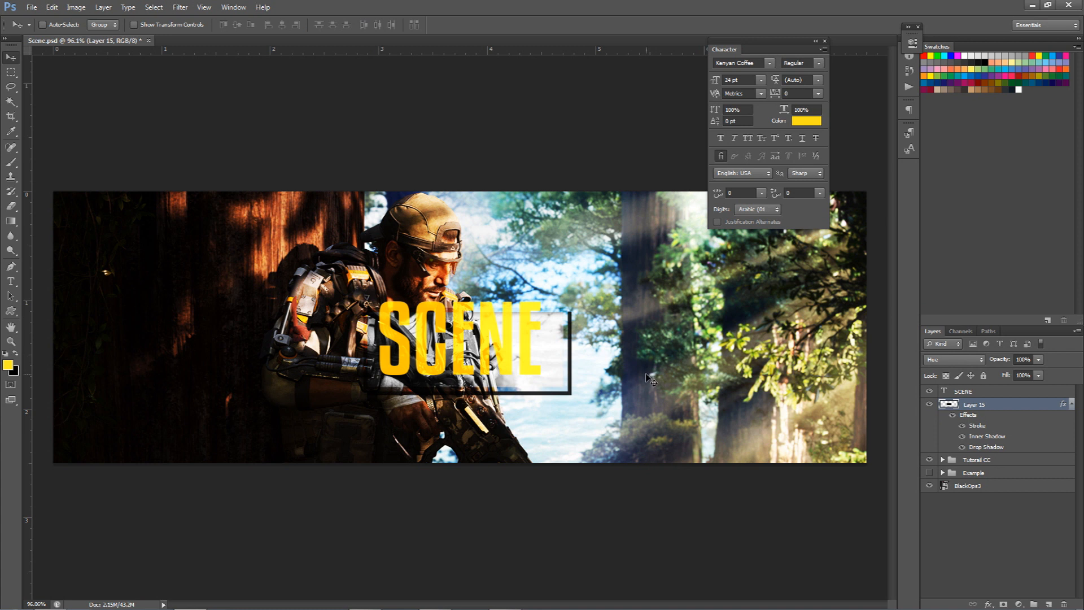
# Select the SCENE text layer and nudge it three small increments to the right within the box
pyautogui.scroll(-2, 539, 377)
pyautogui.scroll(2, 539, 378)
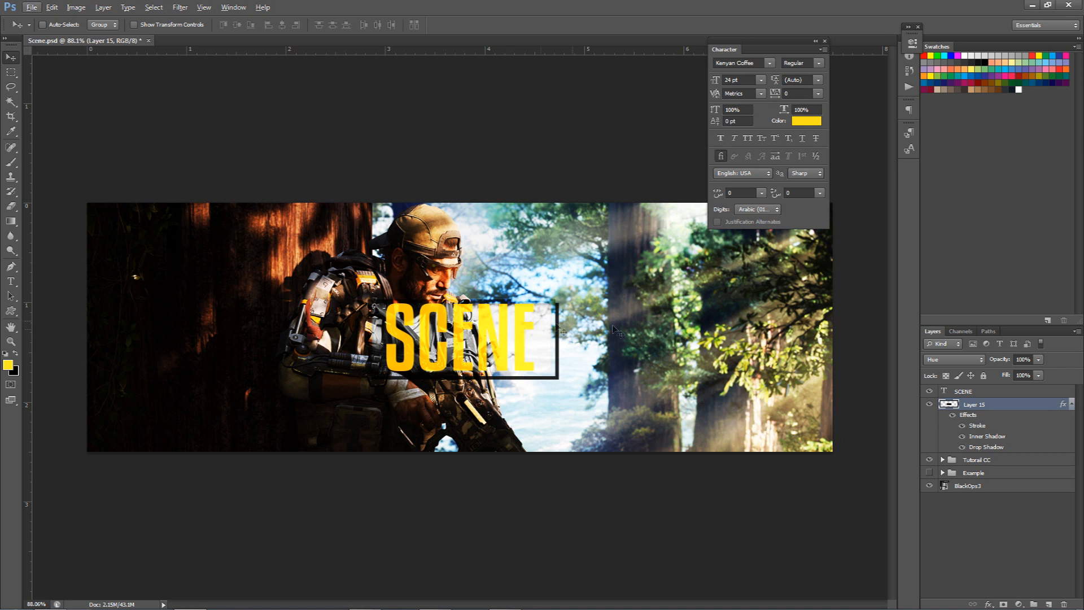
pyautogui.keyDown('ctrl'); pyautogui.click(543, 339); pyautogui.keyUp('ctrl')
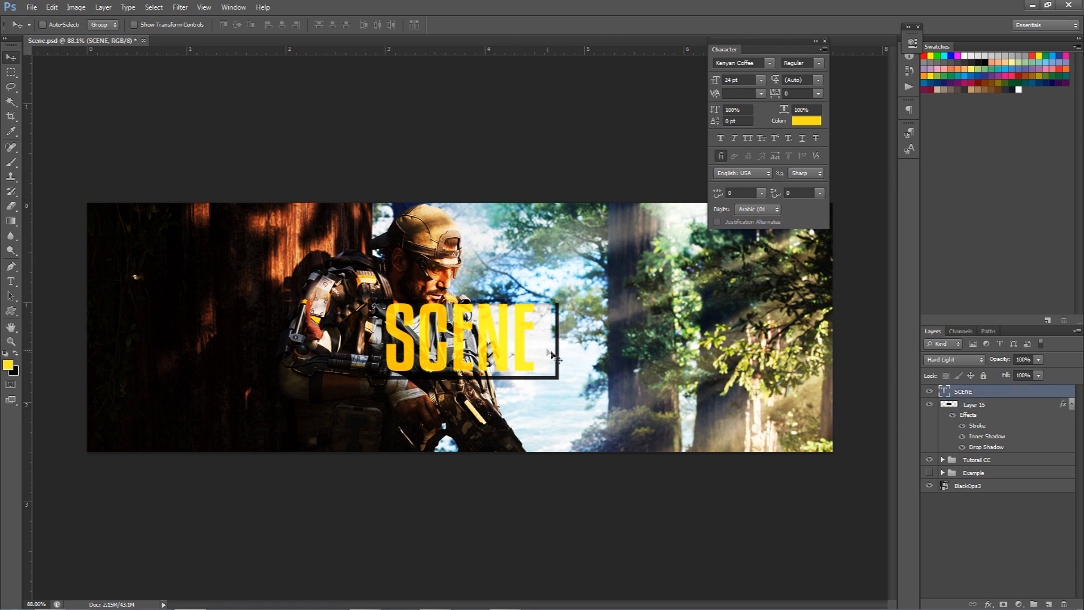
pyautogui.press('Right')
pyautogui.press('Right')
pyautogui.press('Right')
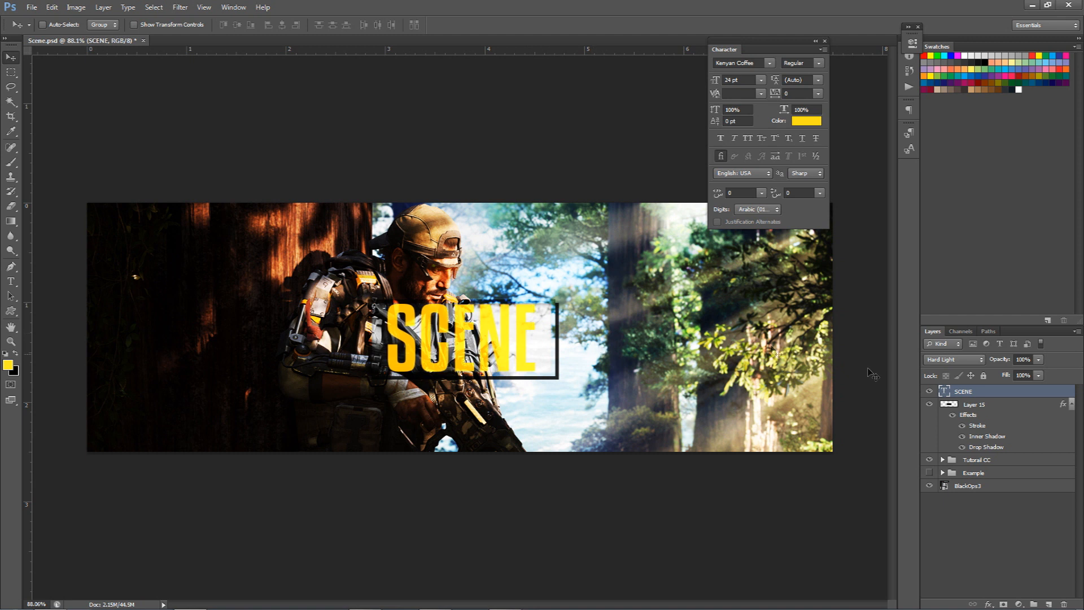
# Add a 1 px black stroke inside the SCENE text layer with Overlay blend mode
pyautogui.doubleClick(1004, 392)
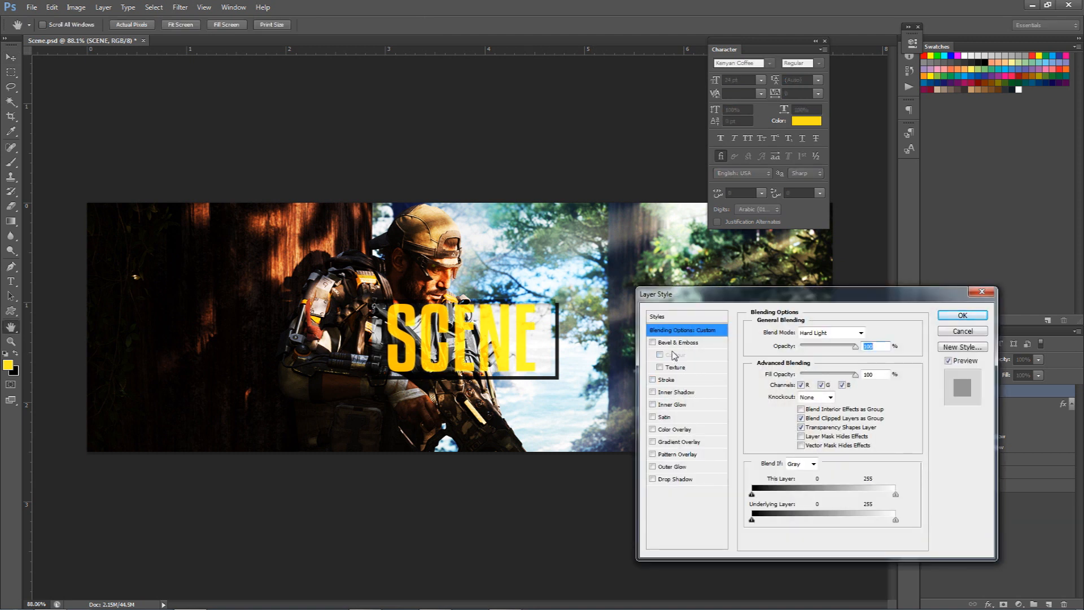
pyautogui.click(667, 381)
pyautogui.click(820, 346)
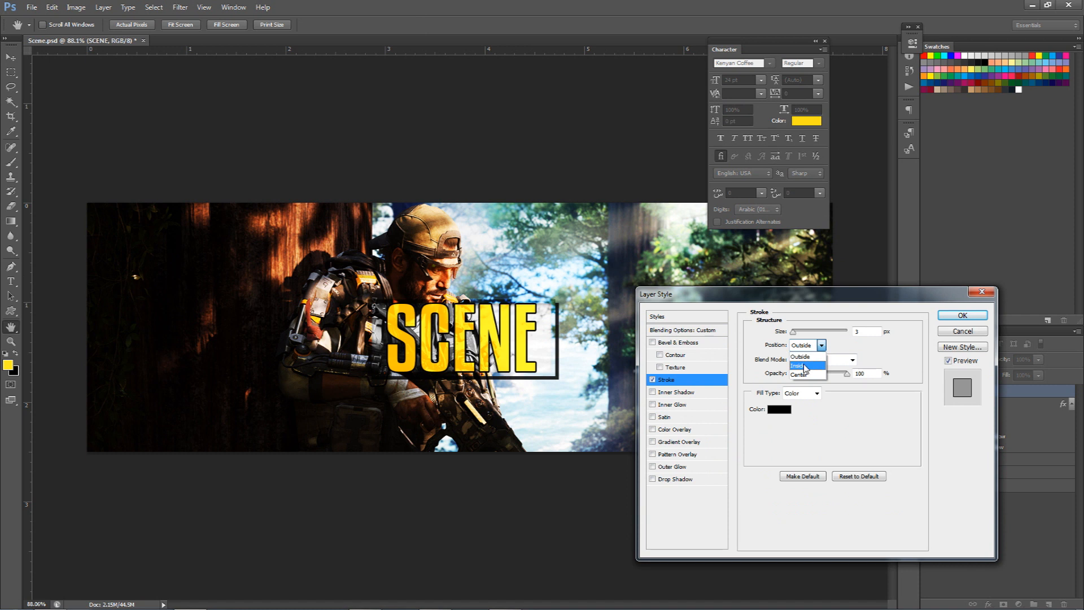
pyautogui.click(807, 365)
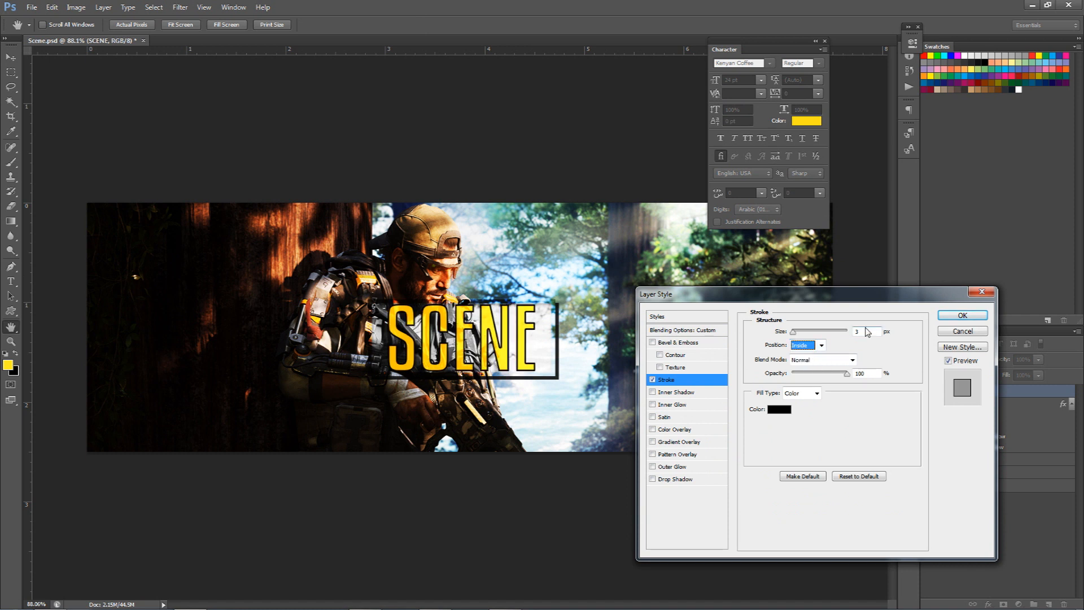
pyautogui.click(816, 360)
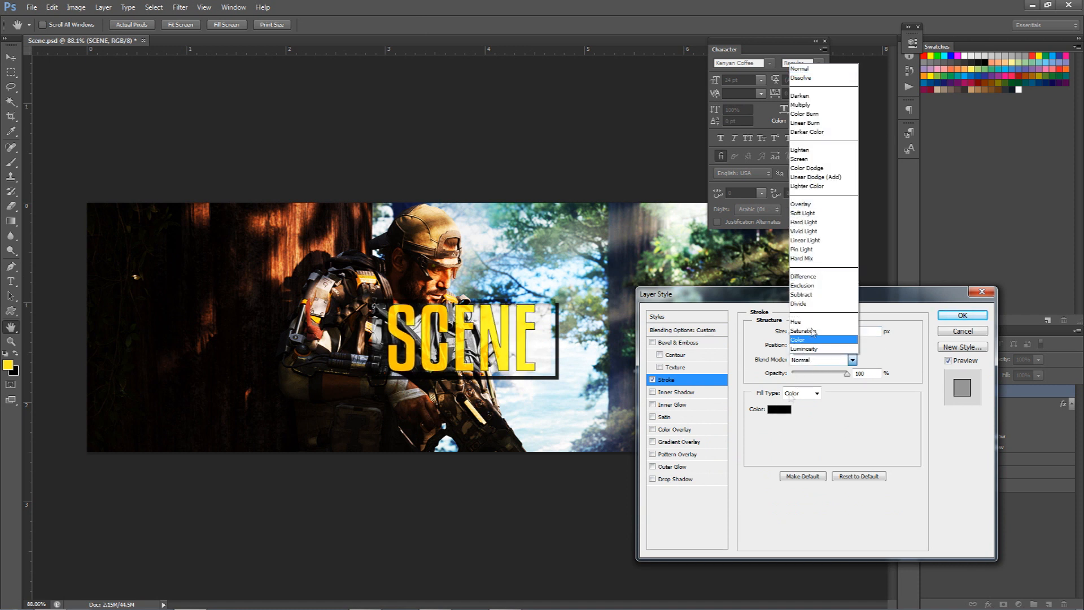
pyautogui.click(811, 209)
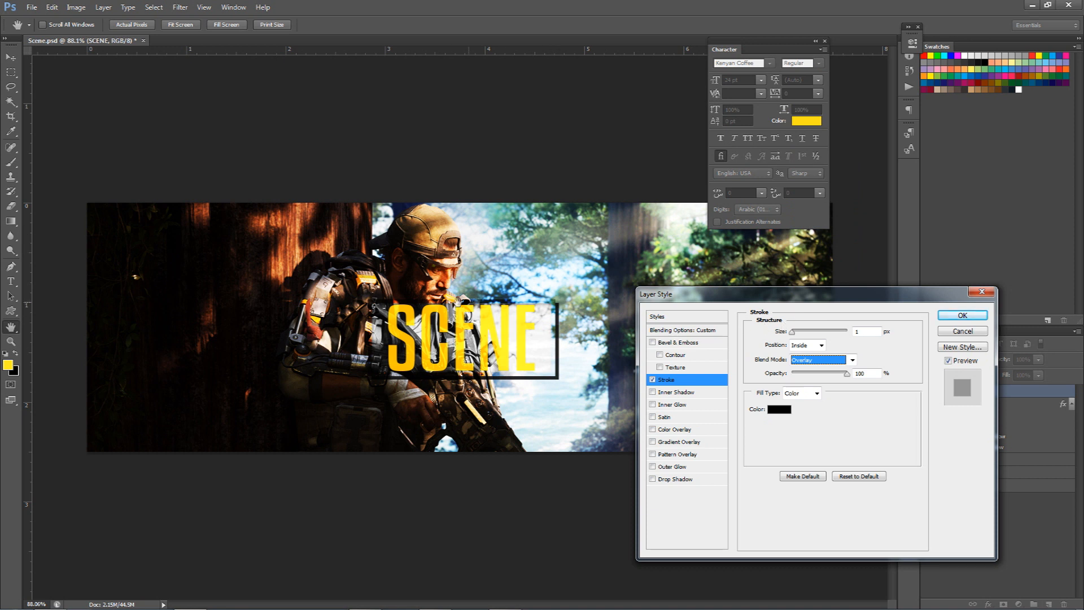
# Lower the SCENE text's stroke opacity to 64%, compare the stroke off and on, and apply the layer style
pyautogui.click(828, 375)
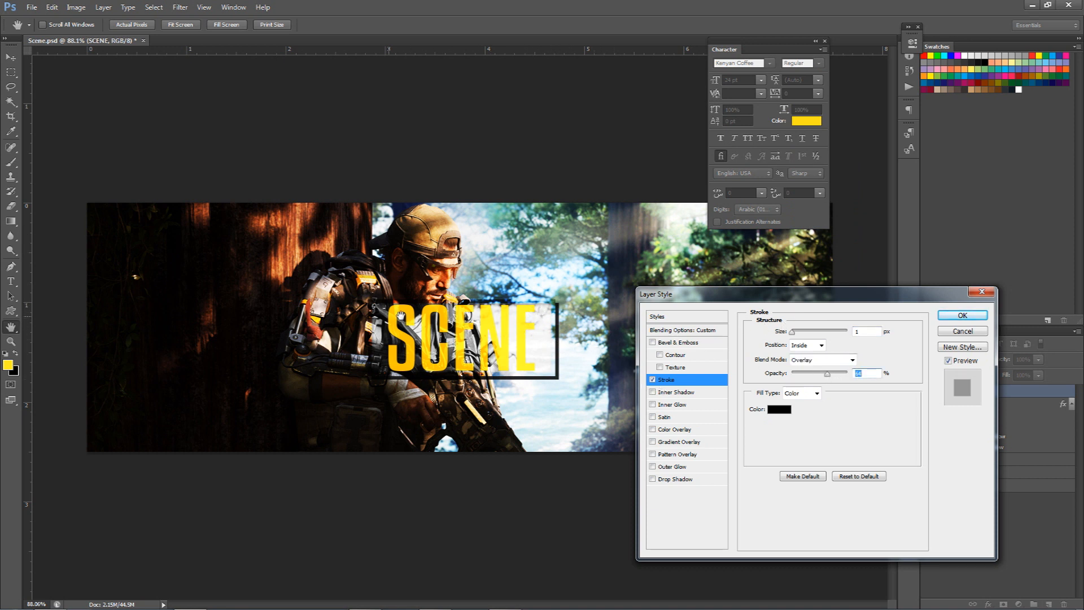
pyautogui.click(654, 381)
pyautogui.click(654, 381)
pyautogui.click(654, 382)
pyautogui.click(654, 381)
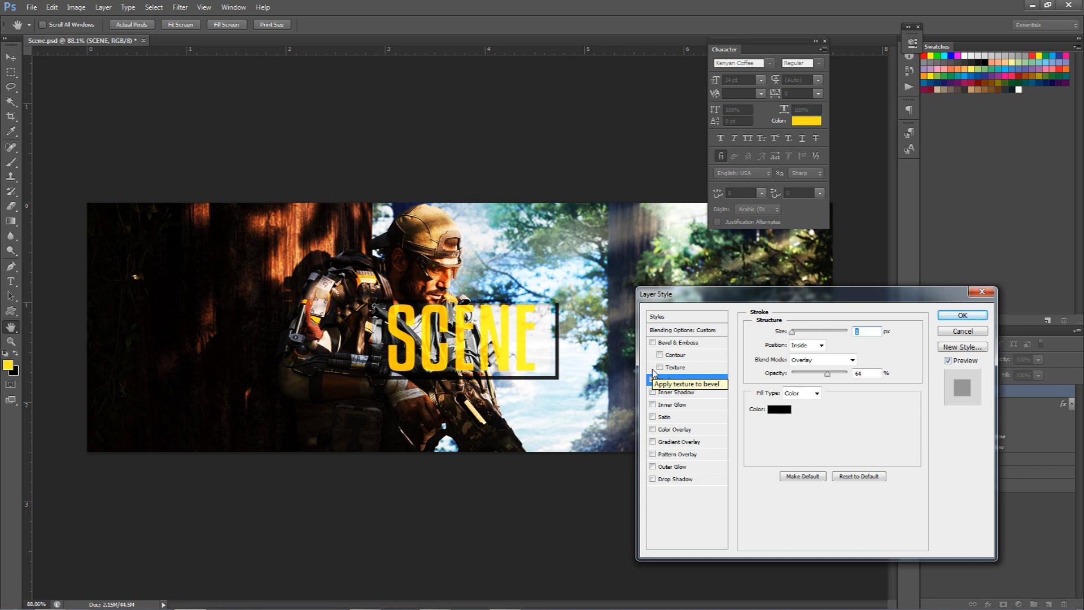
pyautogui.click(963, 316)
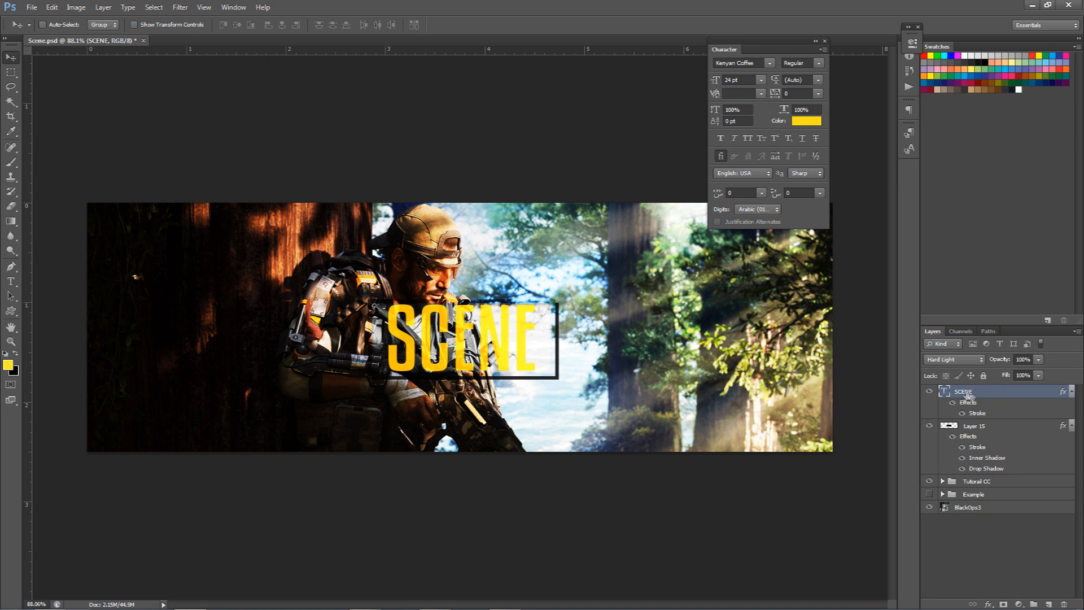
# Duplicate the SCENE text layer, hide the original and collapse its effects list
pyautogui.hotkey('ctrl', 'j')
pyautogui.click(929, 427)
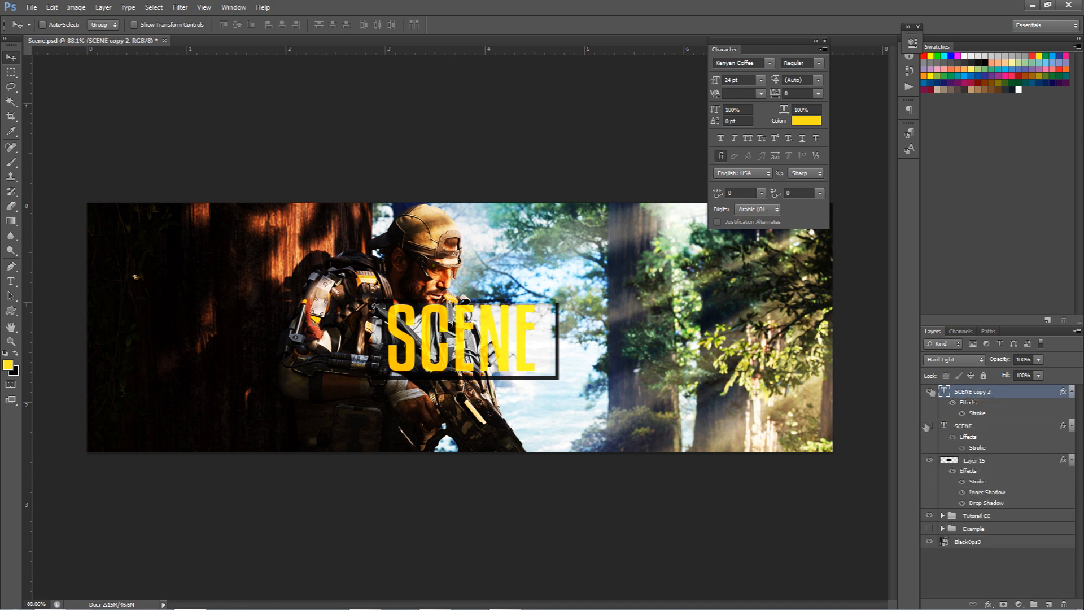
pyautogui.click(1068, 427)
# Clear the layer style from the duplicated SCENE text and rasterize it
pyautogui.rightClick(1021, 397)
pyautogui.click(955, 473)
pyautogui.rightClick(998, 392)
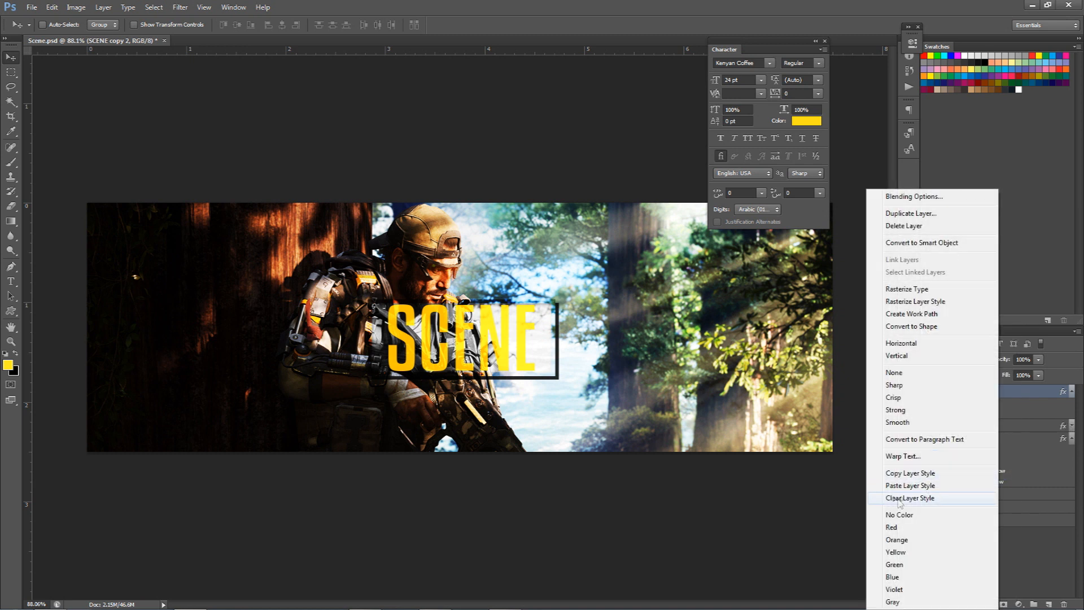
pyautogui.click(909, 495)
pyautogui.rightClick(999, 397)
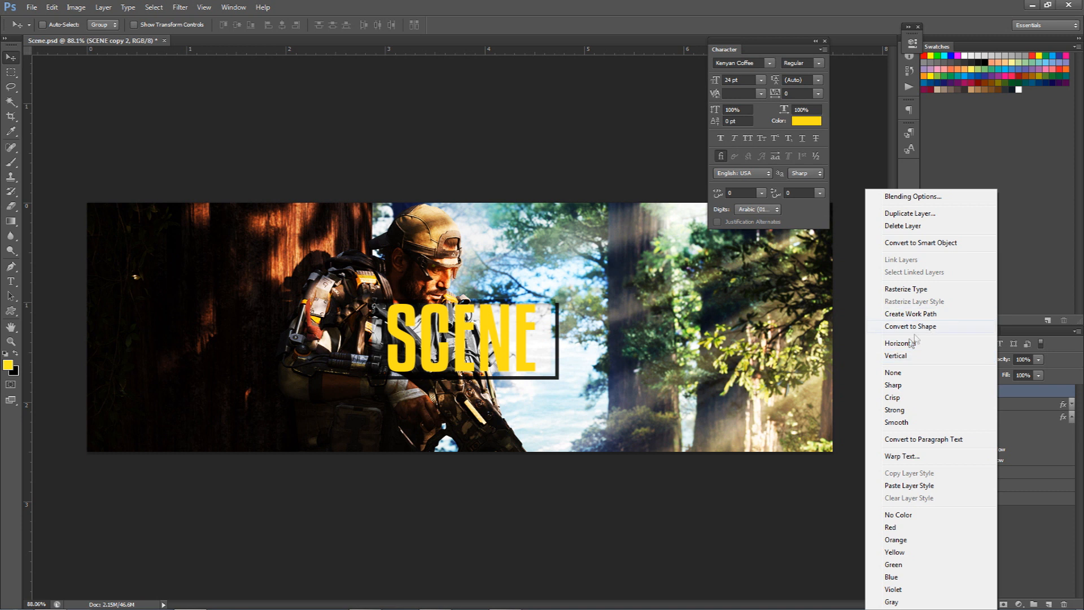
pyautogui.click(910, 301)
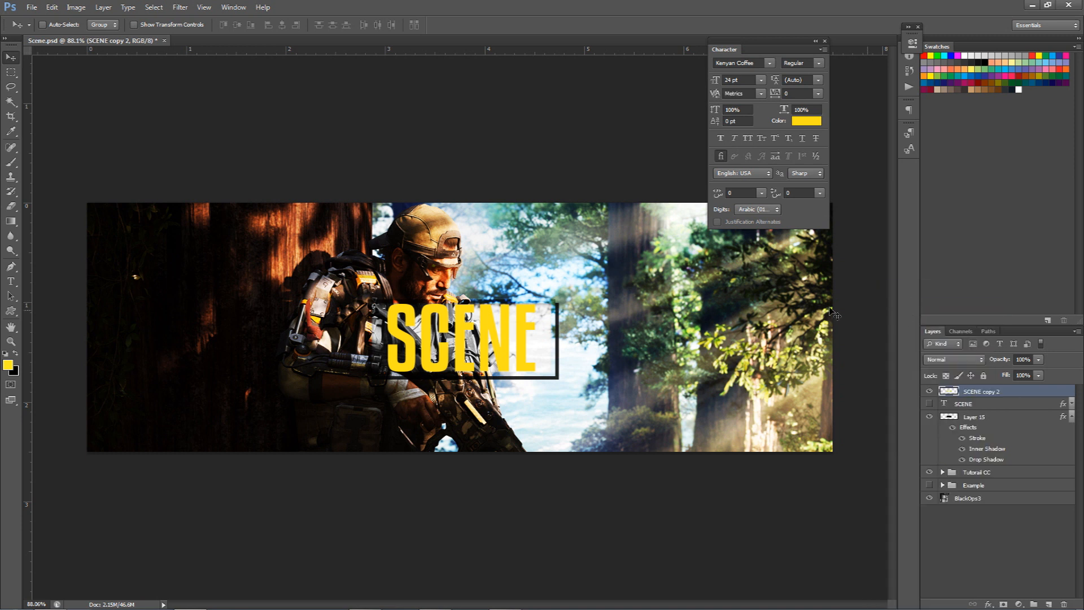
# Marquee-select the upper part of the first letters and the lower part of the last ones, cut them to a new layer, and check its visibility
pyautogui.press('m')
pyautogui.rightClick(17, 78)
pyautogui.click(74, 71)
pyautogui.moveTo(341, 310); pyautogui.dragTo(490, 323)
pyautogui.press('shift')
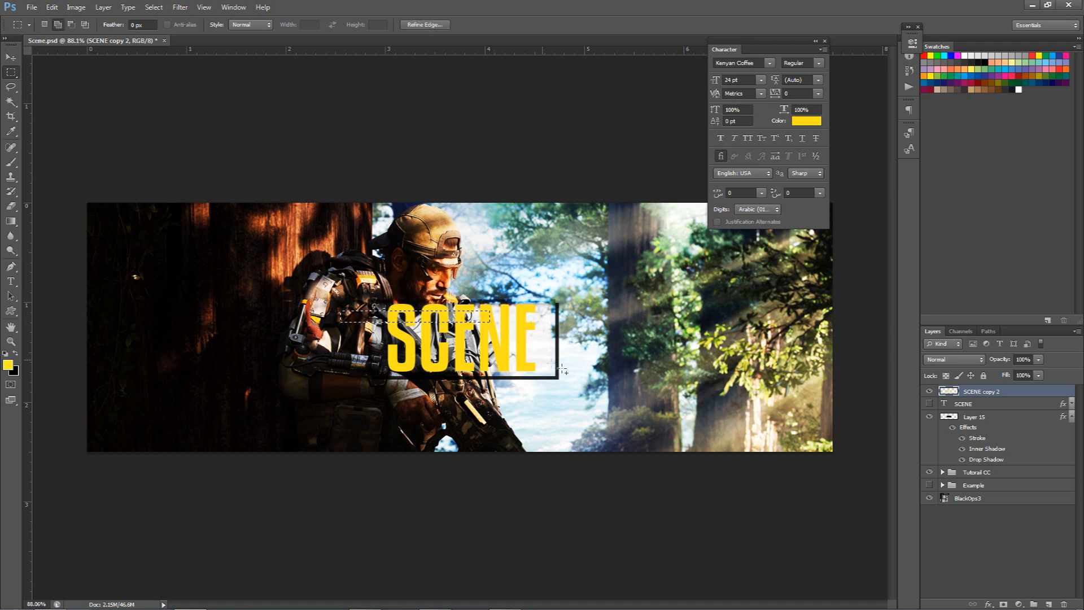
pyautogui.moveTo(572, 368); pyautogui.dragTo(534, 336)
pyautogui.rightClick(510, 336)
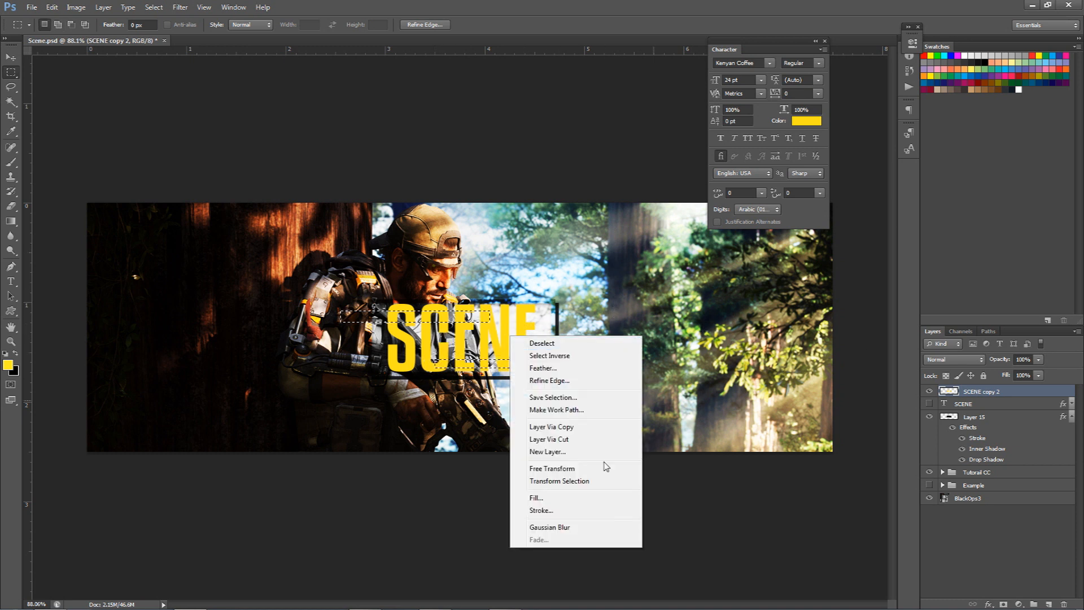
pyautogui.click(563, 440)
pyautogui.click(929, 390)
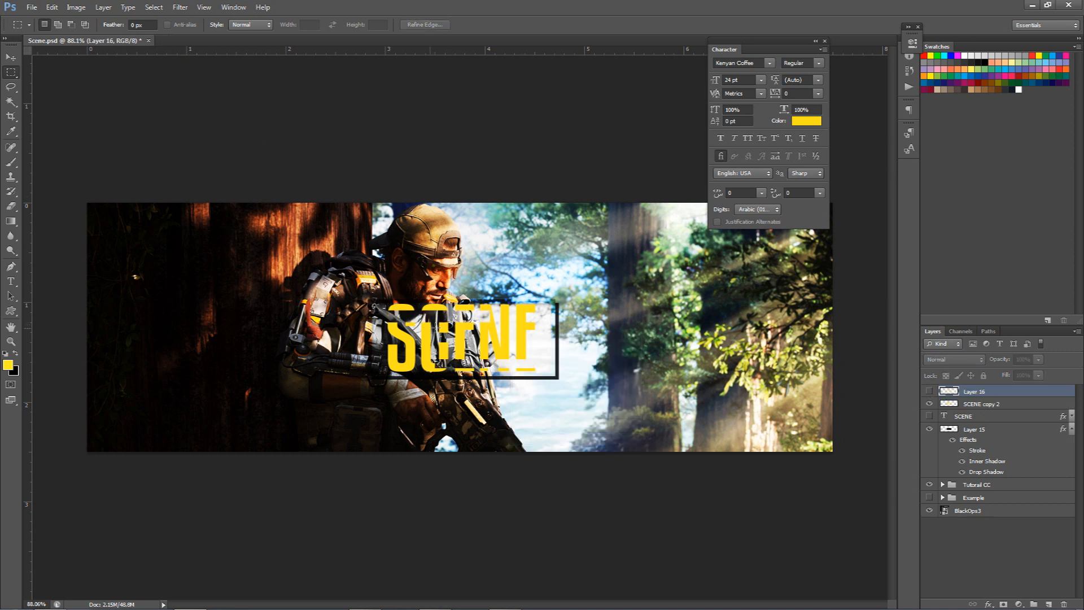
pyautogui.click(930, 391)
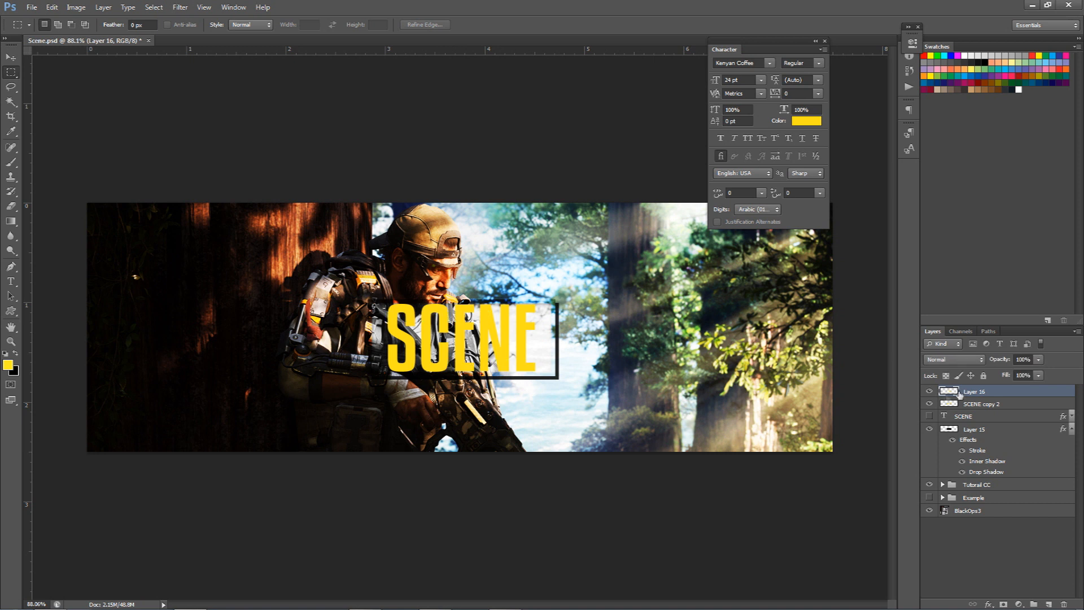
# Set the cut-out letter layer to Overlay and the remaining rasterized SCENE layer to Hard Light
pyautogui.click(955, 359)
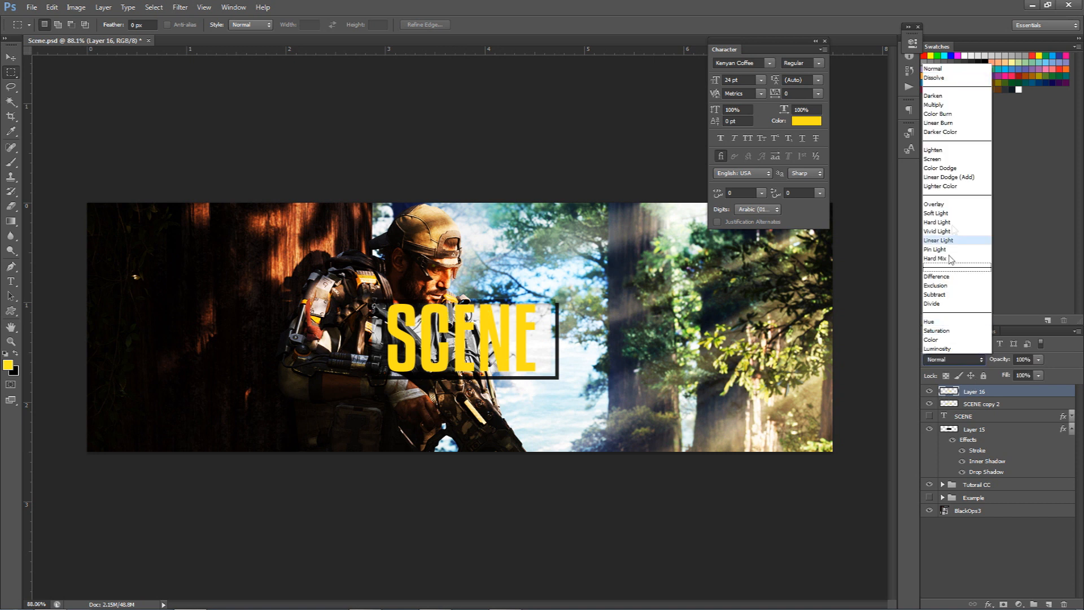
pyautogui.click(961, 204)
pyautogui.click(969, 404)
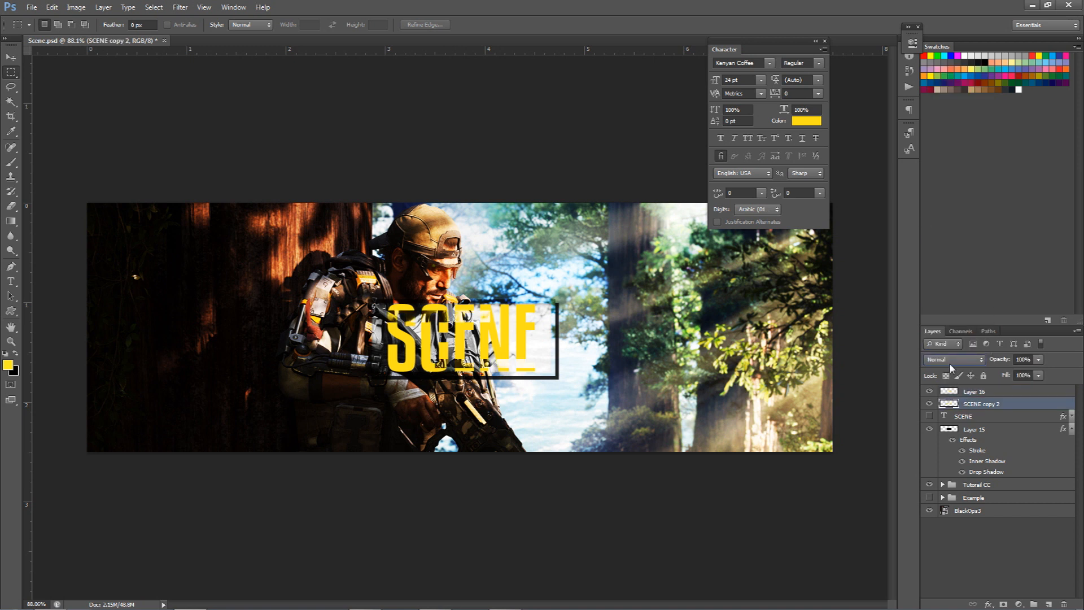
pyautogui.click(955, 359)
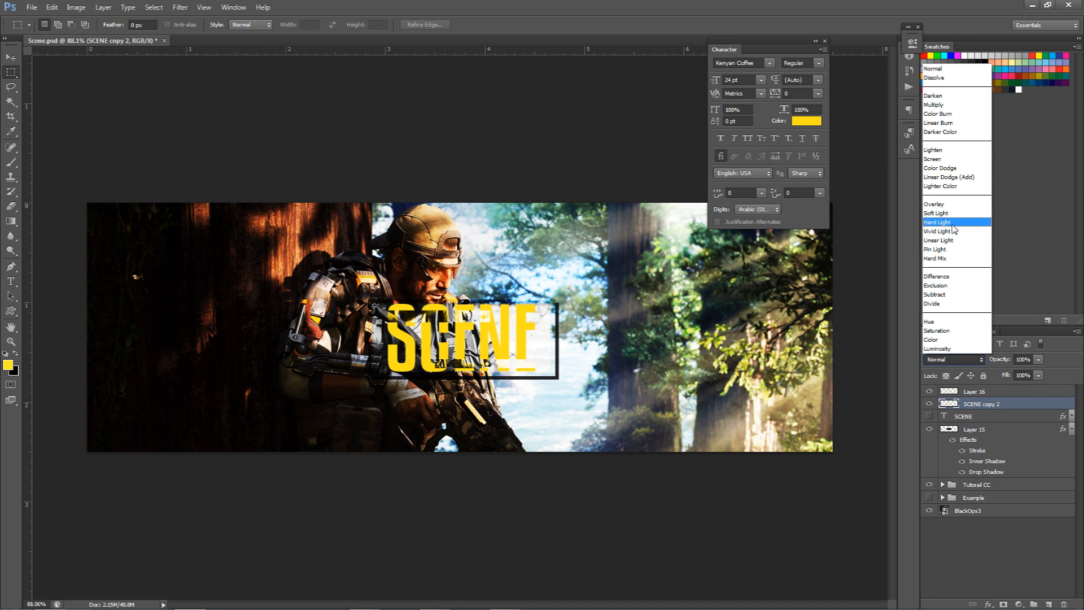
pyautogui.click(941, 222)
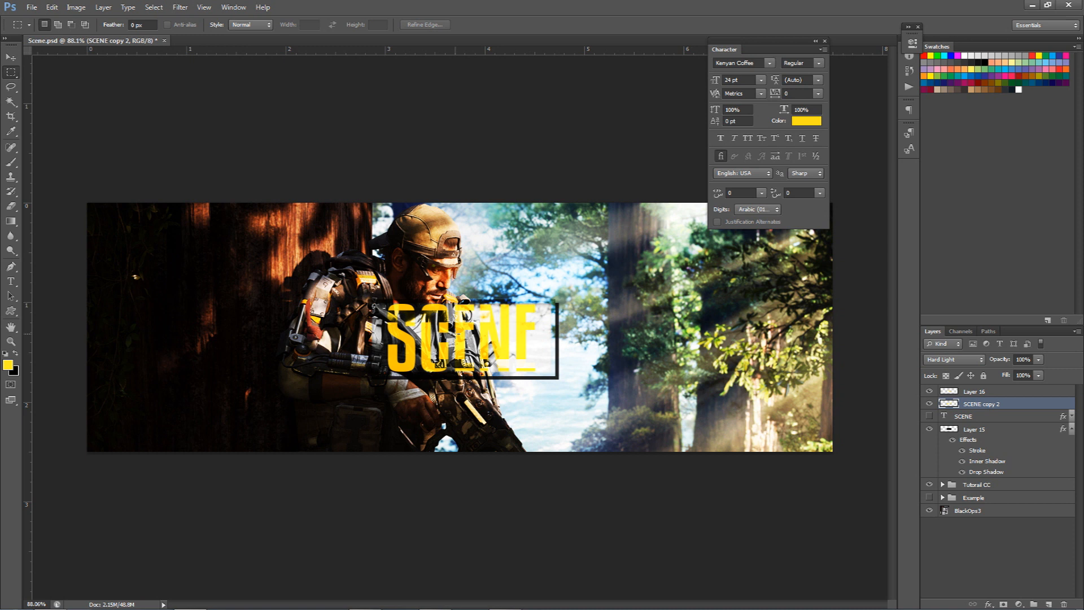
pyautogui.press('v')
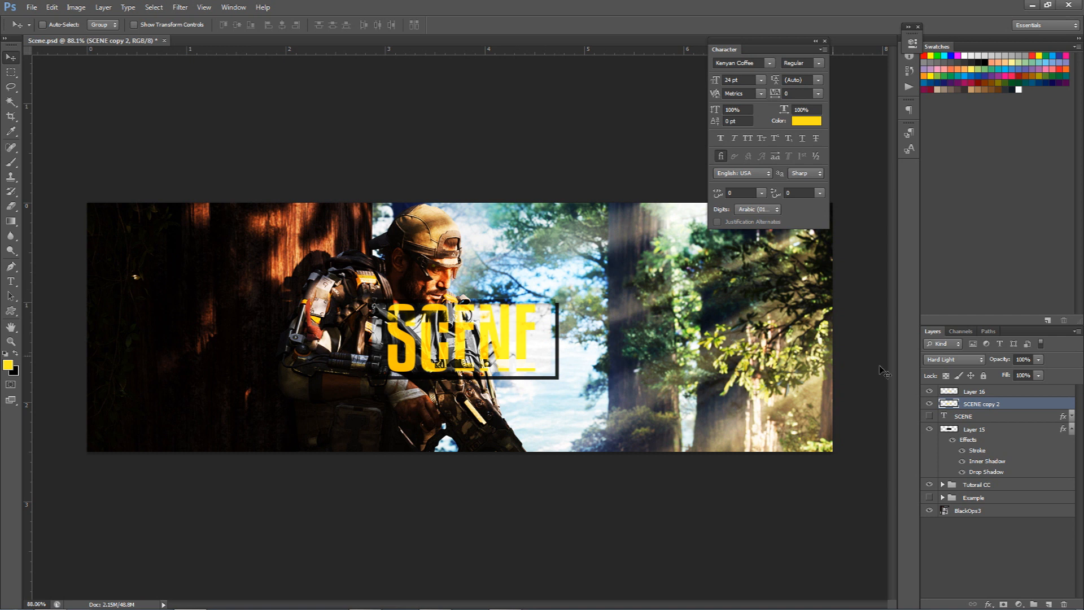
# Create a new layer above the cut-out letters and set the brush's foreground colour to white (#ffffff)
pyautogui.click(993, 393)
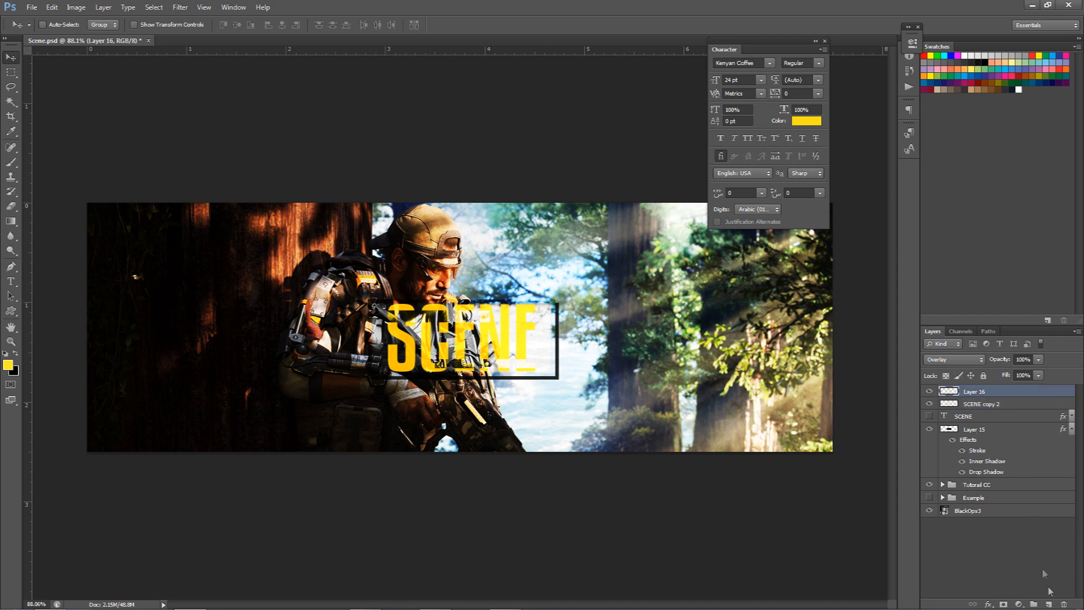
pyautogui.click(1049, 603)
pyautogui.press('b')
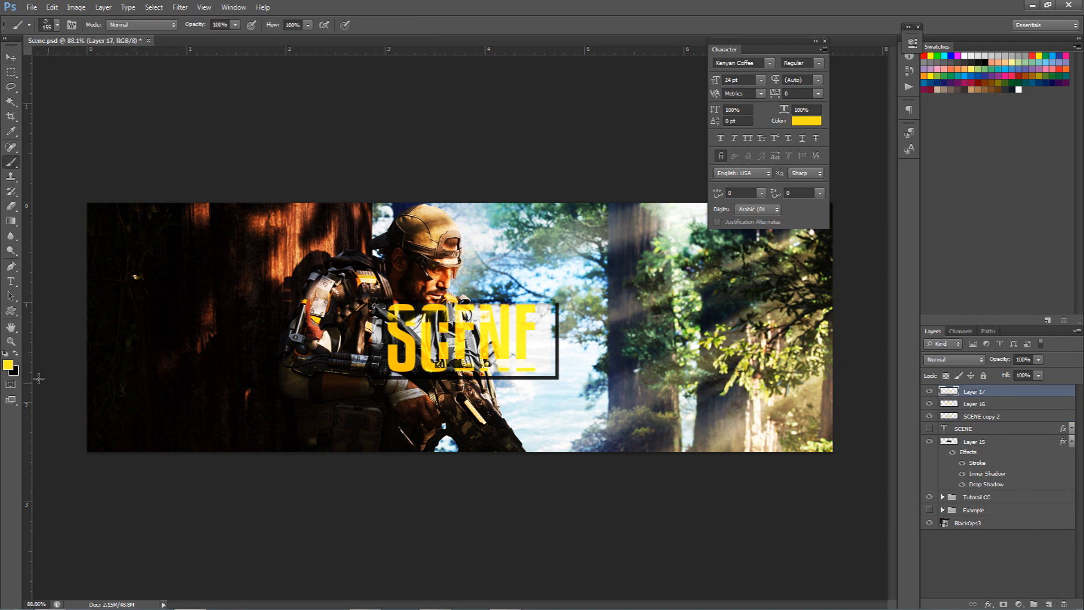
pyautogui.click(12, 367)
pyautogui.click(628, 421)
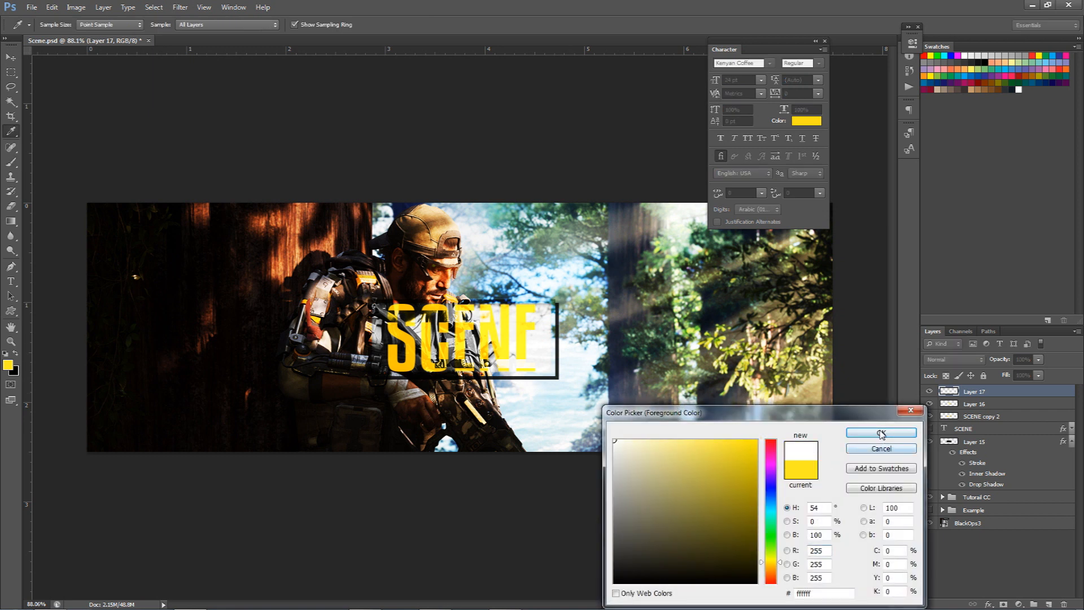
pyautogui.click(873, 435)
# Choose the soft round brush with 0% hardness and enlarge it to about 923 px
pyautogui.press('.')
pyautogui.press('.')
pyautogui.press('.')
pyautogui.press('.')
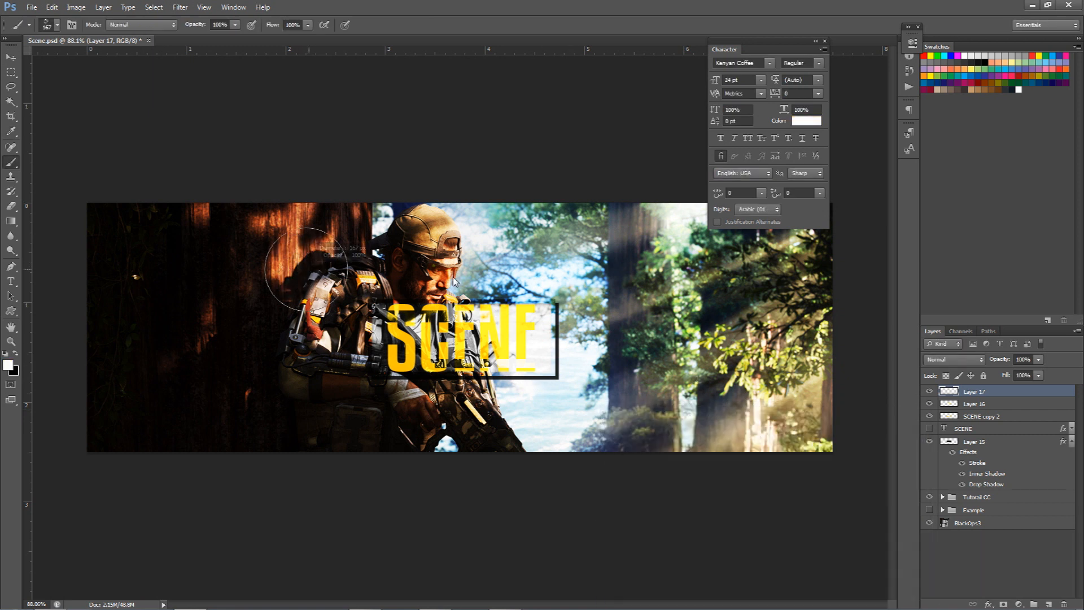
pyautogui.rightClick(435, 277)
pyautogui.scroll(1, 570, 424)
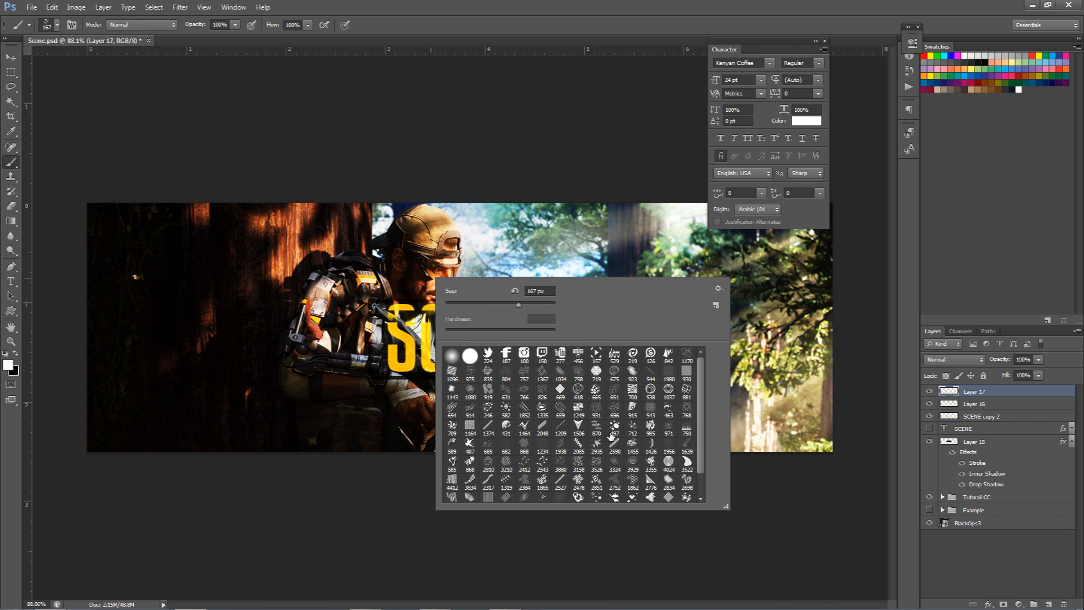
pyautogui.scroll(-1, 531, 483)
pyautogui.scroll(2, 568, 496)
pyautogui.click(452, 356)
pyautogui.click(357, 286)
pyautogui.moveTo(278, 289); pyautogui.dragTo(400, 296)
pyautogui.scroll(-4, 446, 254)
pyautogui.moveTo(315, 282); pyautogui.dragTo(361, 281)
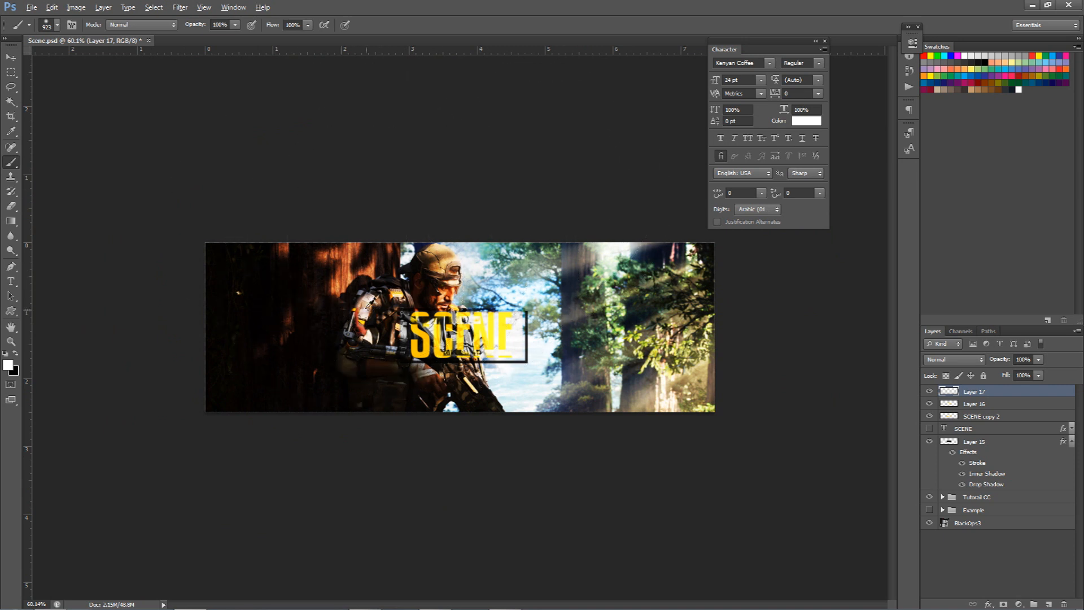
pyautogui.scroll(1, 395, 203)
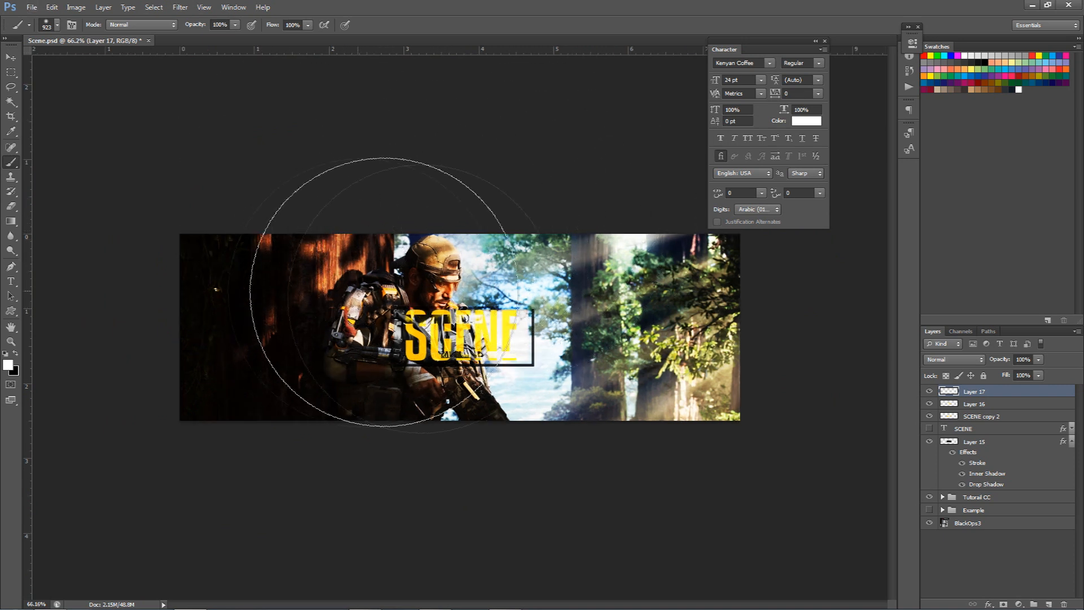
# Try a soft white brush dab above the banner's upper-left area and undo it
pyautogui.rightClick(472, 314)
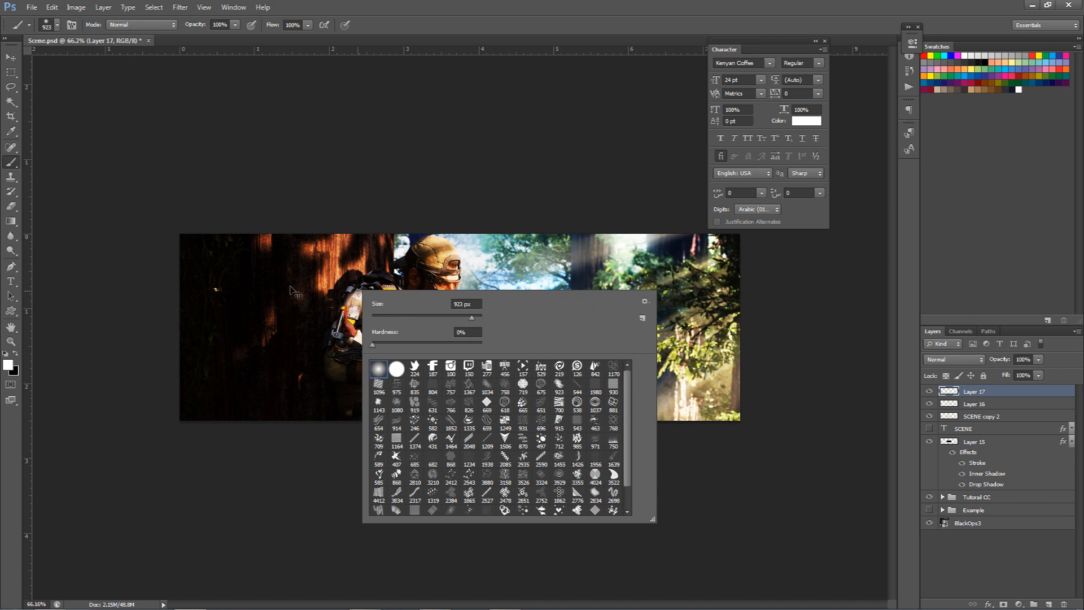
pyautogui.click(290, 287)
pyautogui.click(296, 125)
pyautogui.hotkey('ctrl', 'z')
# Enlarge the brush to about 1083 px, dab a soft white glow above the banner's upper-left area, and compare it off and on
pyautogui.moveTo(290, 259); pyautogui.dragTo(320, 259)
pyautogui.click(310, 102)
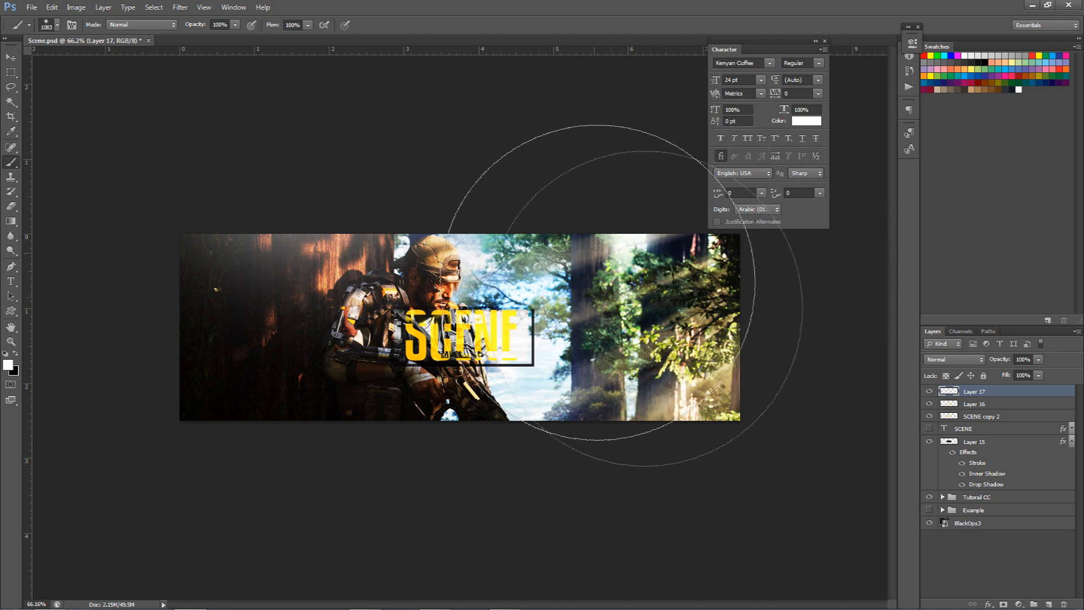
pyautogui.hotkey('ctrl', 'z')
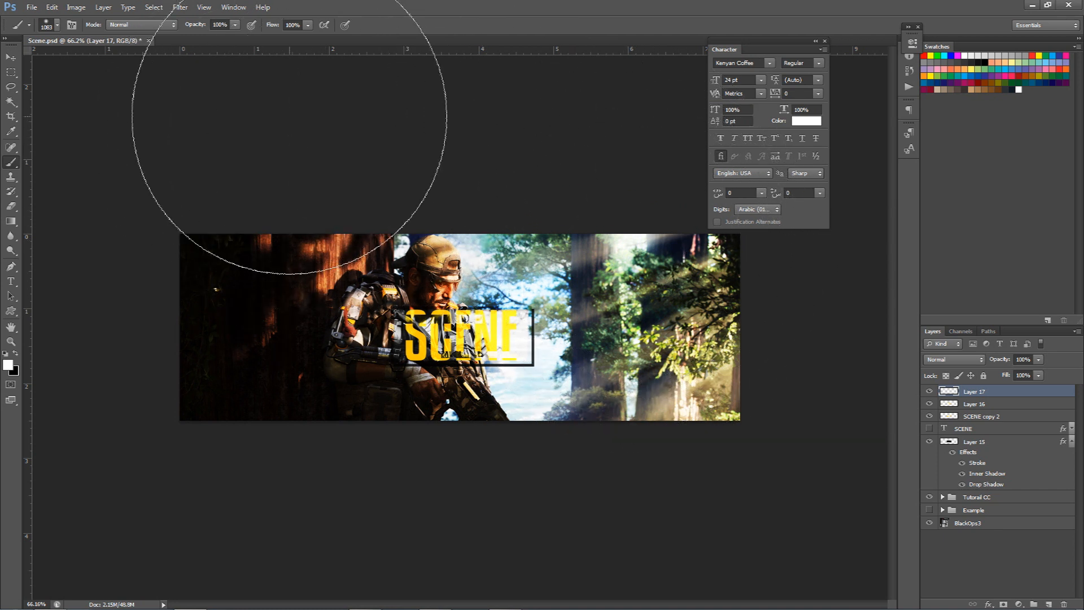
pyautogui.hotkey('ctrl', 'z')
# Set the white glow layer's opacity to 80% and compare the banner with the glow hidden and shown
pyautogui.press('v')
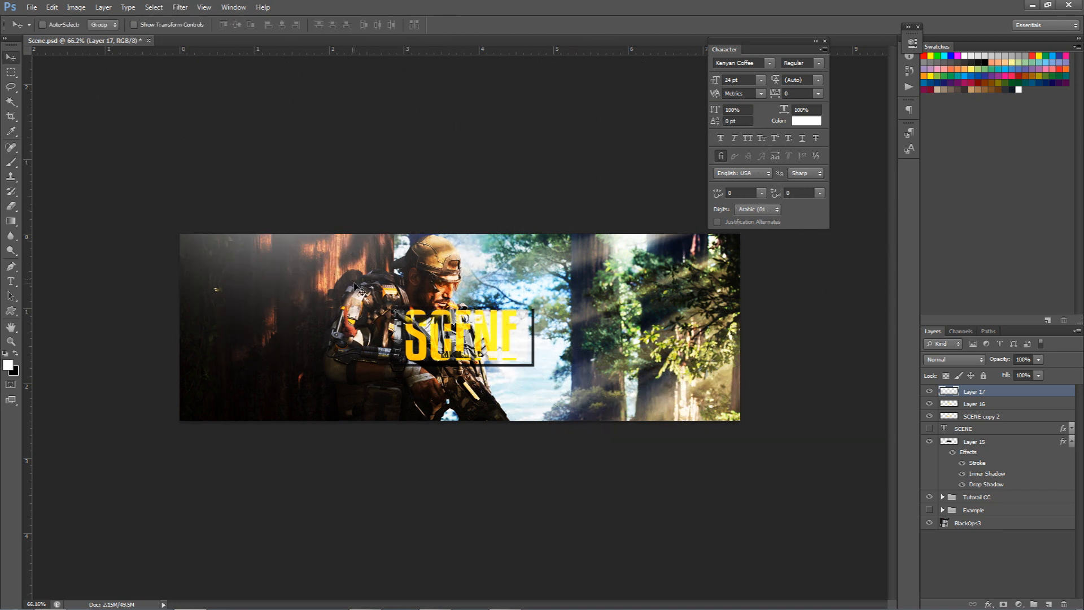
pyautogui.scroll(3, 351, 287)
pyautogui.scroll(-4, 420, 286)
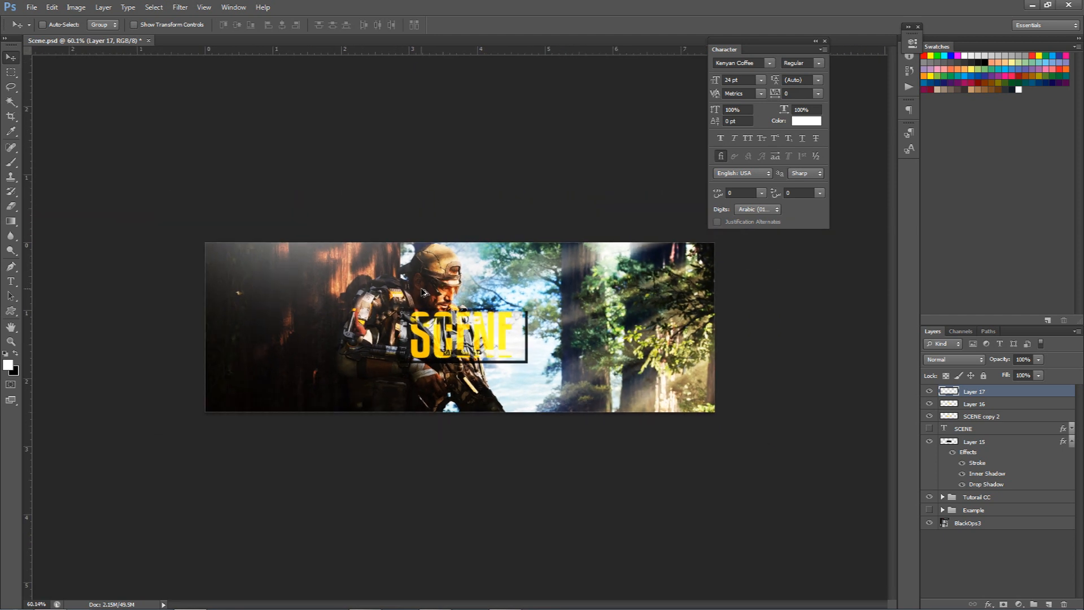
pyautogui.scroll(1, 423, 285)
pyautogui.click(1023, 360)
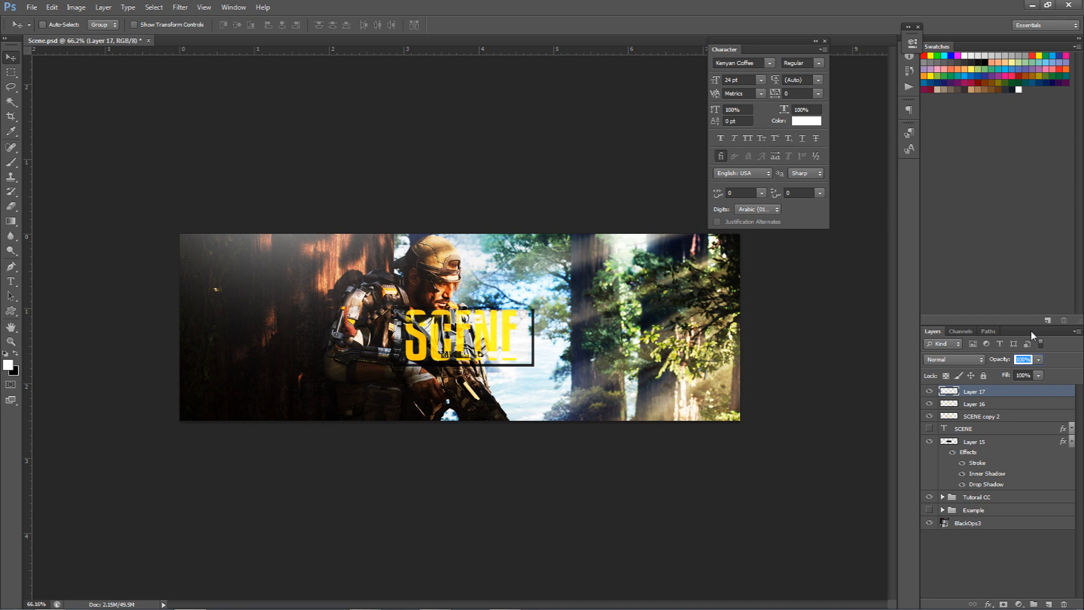
pyautogui.write('80')
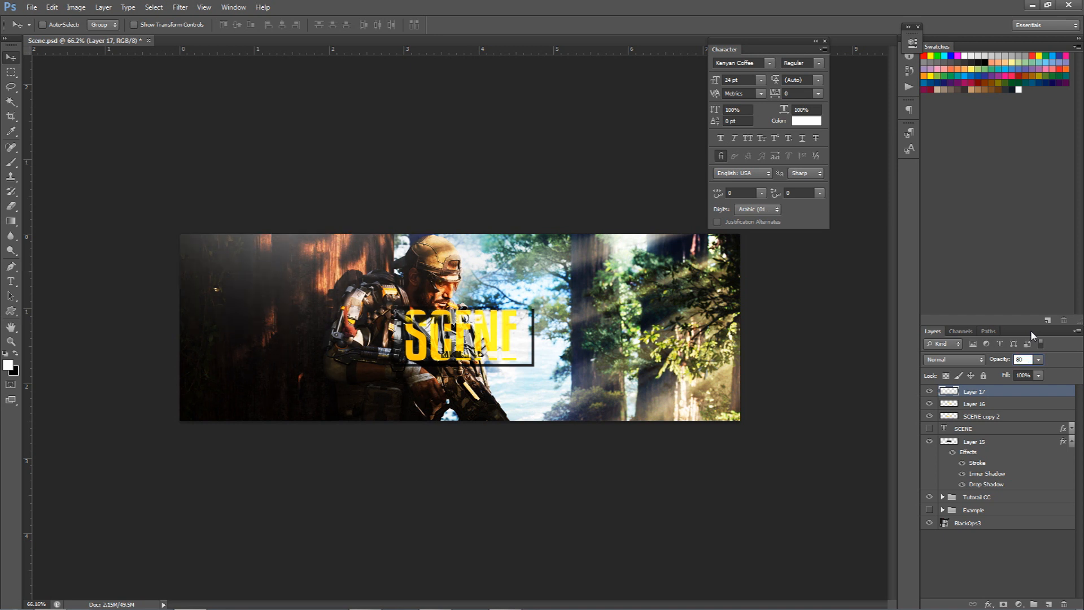
pyautogui.click(930, 391)
pyautogui.click(930, 391)
pyautogui.click(930, 391)
pyautogui.click(929, 391)
pyautogui.click(930, 390)
pyautogui.click(930, 391)
# On a new layer, fill a full-width strip along the banner's lower edge with black and shift it down to make a thin bar
pyautogui.click(1047, 602)
pyautogui.press('m')
pyautogui.moveTo(159, 408); pyautogui.dragTo(444, 421)
pyautogui.moveTo(736, 462); pyautogui.dragTo(841, 432)
pyautogui.hotkey('ctrl', 'BackSpace')
pyautogui.hotkey('ctrl', 'd')
pyautogui.press('v')
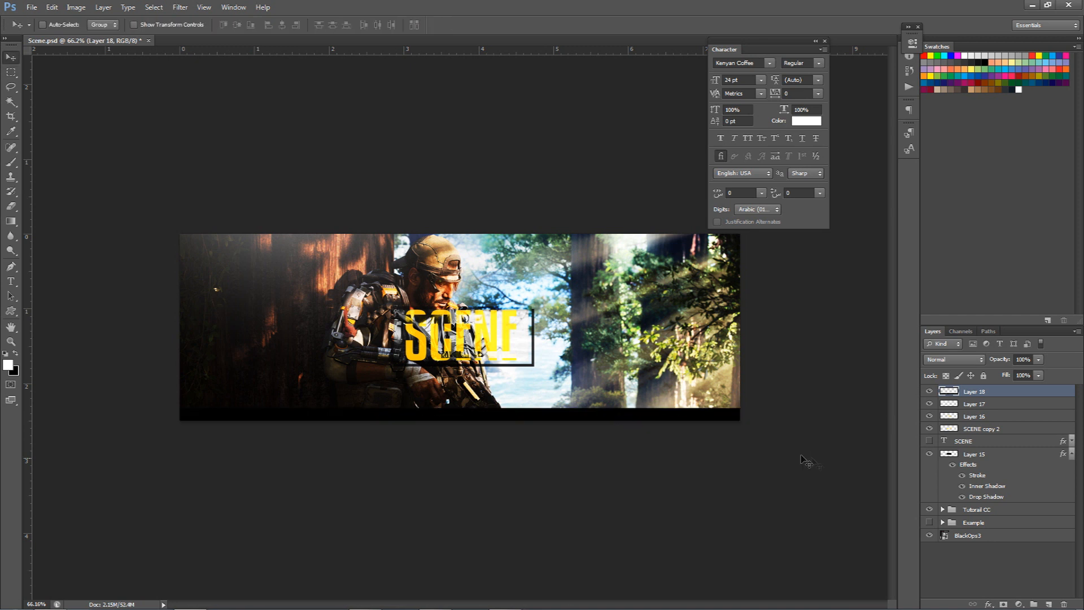
pyautogui.moveTo(449, 402); pyautogui.dragTo(507, 403)
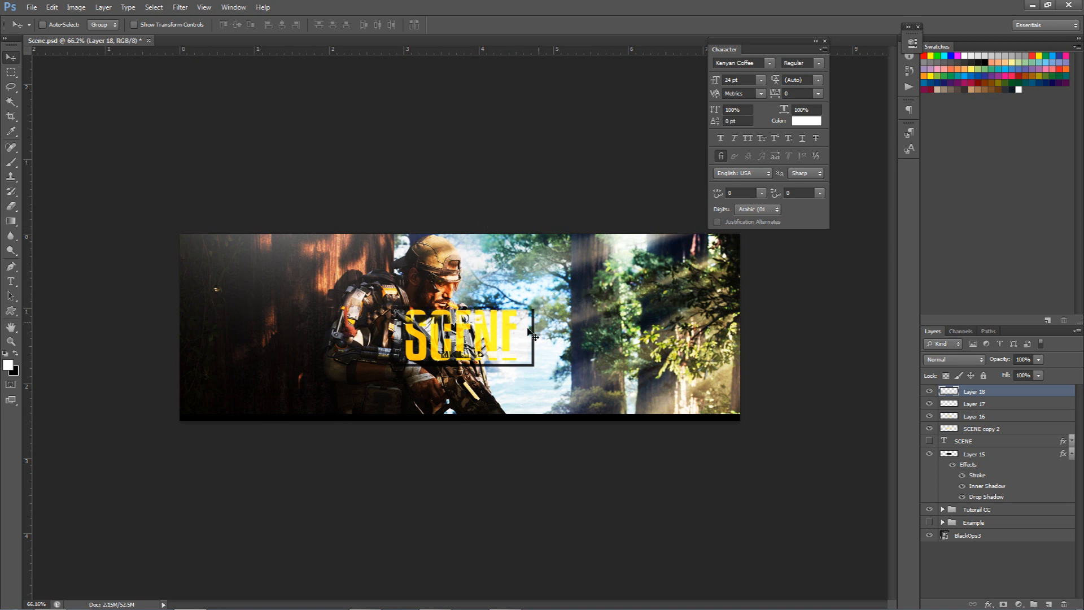
# Compare the banner with the Example group by switching layer visibility, and restore the working layers
pyautogui.moveTo(928, 392); pyautogui.dragTo(929, 524)
pyautogui.click(930, 523)
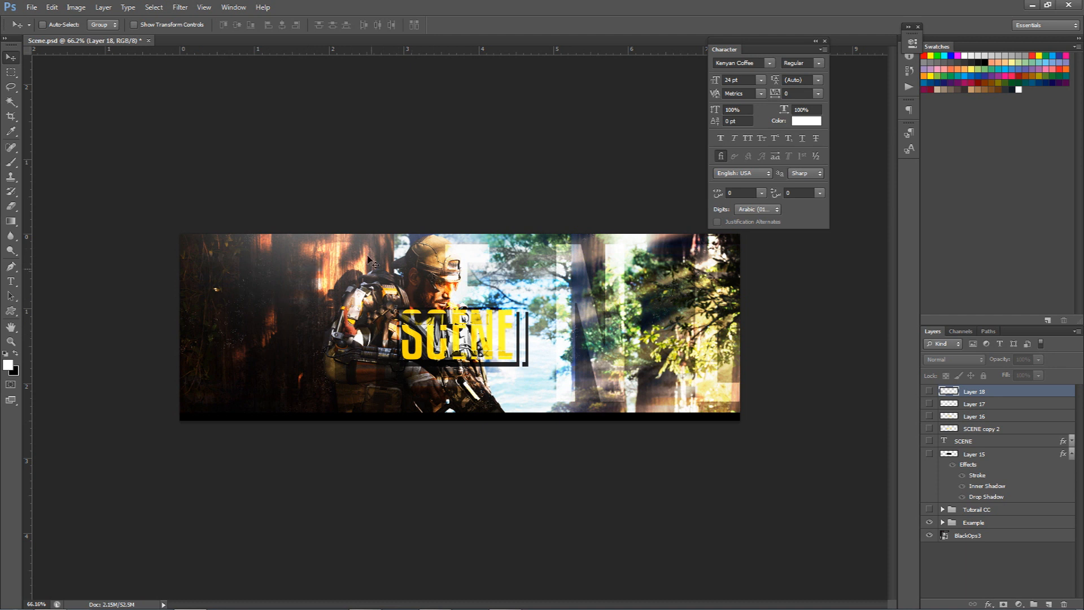
pyautogui.keyDown('alt'); pyautogui.click(929, 524); pyautogui.keyUp('alt')
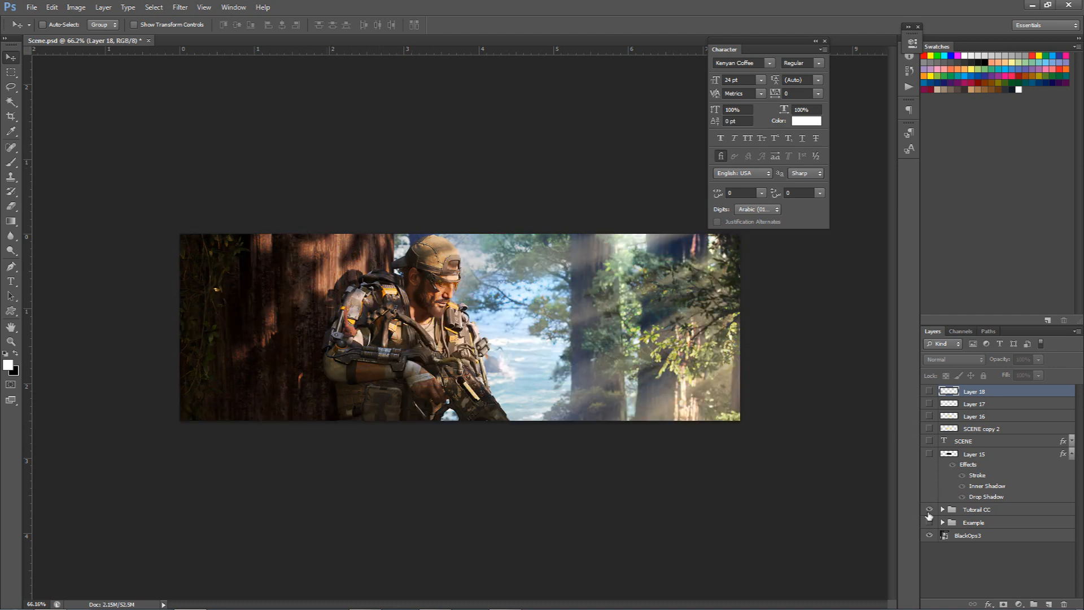
pyautogui.click(929, 443)
pyautogui.click(928, 443)
pyautogui.click(928, 443)
# Show the original SCENE text layer and change its text colour to white
pyautogui.click(958, 445)
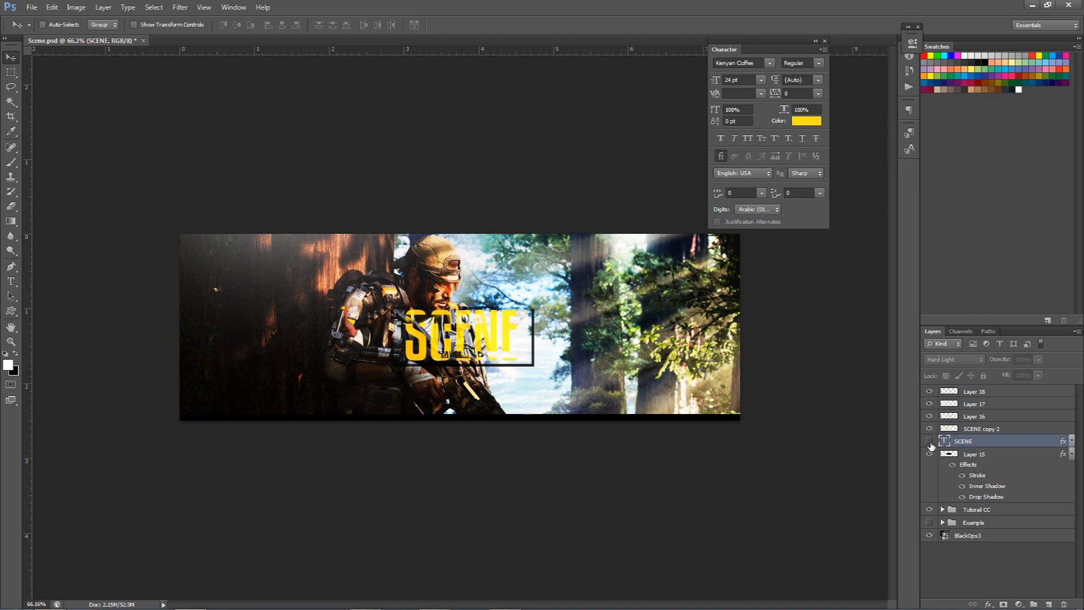
pyautogui.click(929, 442)
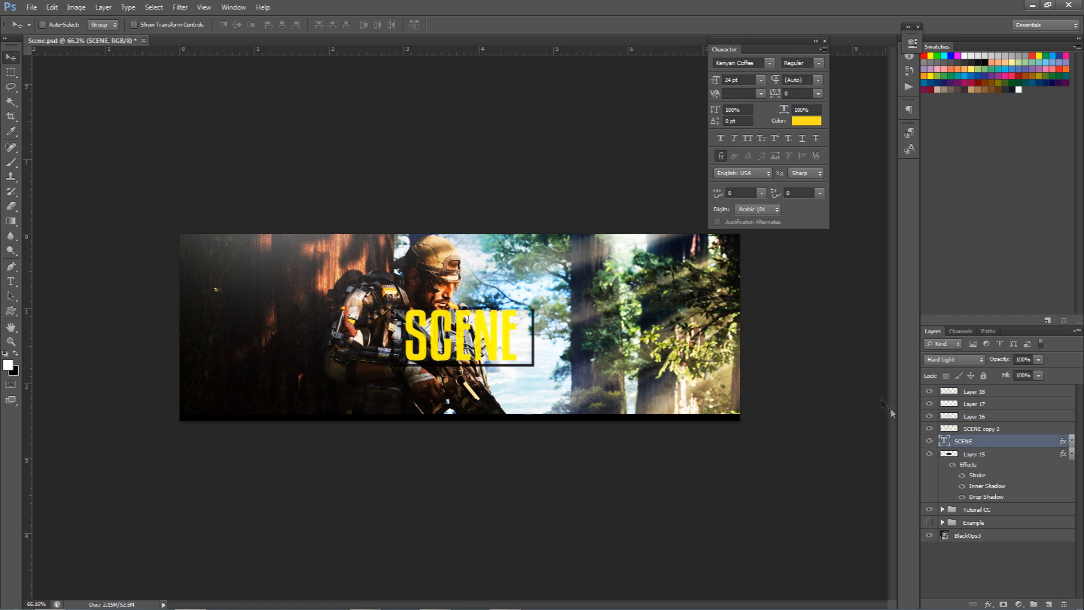
pyautogui.click(803, 122)
pyautogui.moveTo(709, 475); pyautogui.dragTo(613, 440)
pyautogui.click(880, 434)
# Enlarge the white SCENE text to 72 pt, move it across the banner, and set its tracking to 260
pyautogui.click(761, 79)
pyautogui.click(754, 268)
pyautogui.moveTo(621, 285); pyautogui.dragTo(408, 332)
pyautogui.click(778, 93)
pyautogui.write('200')
pyautogui.press('Return')
pyautogui.write('260')
pyautogui.press('Return')
# Nudge the large white SCENE text upward until it is vertically centred in the banner
pyautogui.press('Up')
pyautogui.press('Up')
pyautogui.press('Up')
pyautogui.press('Up')
pyautogui.press('Up')
pyautogui.press('Up')
pyautogui.press('Up')
pyautogui.press('Up')
pyautogui.press('Up')
pyautogui.press('Up')
pyautogui.press('Up')
pyautogui.press('Up')
pyautogui.press('Up')
pyautogui.press('Up')
pyautogui.press('Up')
pyautogui.press('Up')
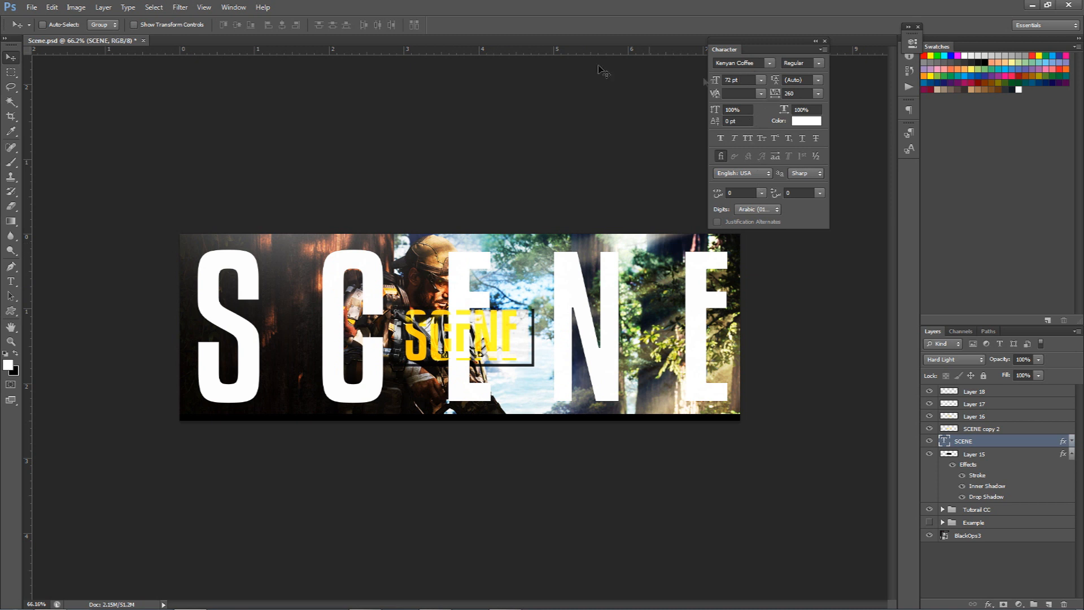
# Set the large SCENE text layer to Overlay blend mode with 73% opacity
pyautogui.click(959, 360)
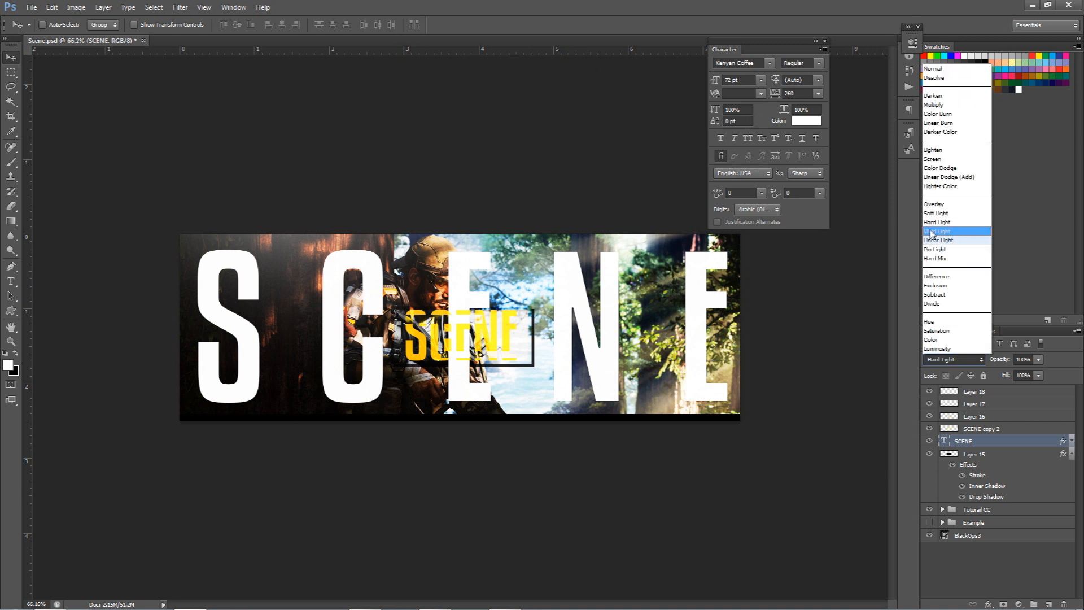
pyautogui.click(938, 209)
pyautogui.click(1038, 360)
pyautogui.moveTo(1042, 372); pyautogui.dragTo(1021, 372)
pyautogui.click(514, 321)
pyautogui.press('alt')
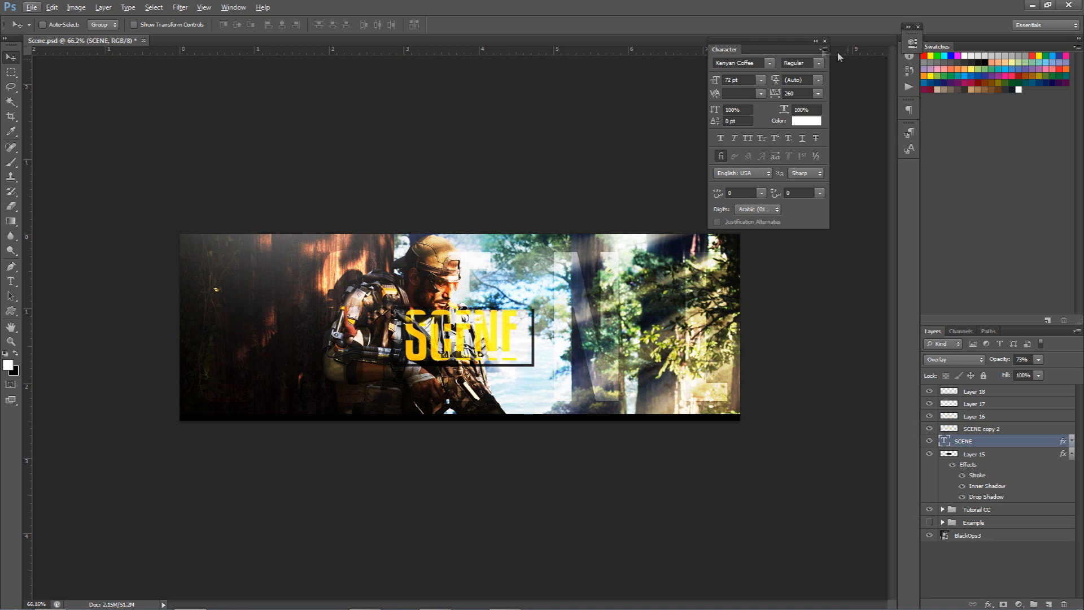
# Group all layers from Layer 18 down to the Tutorial CC folder, and close the Character panel
pyautogui.moveTo(767, 46); pyautogui.dragTo(785, 37)
pyautogui.click(968, 394)
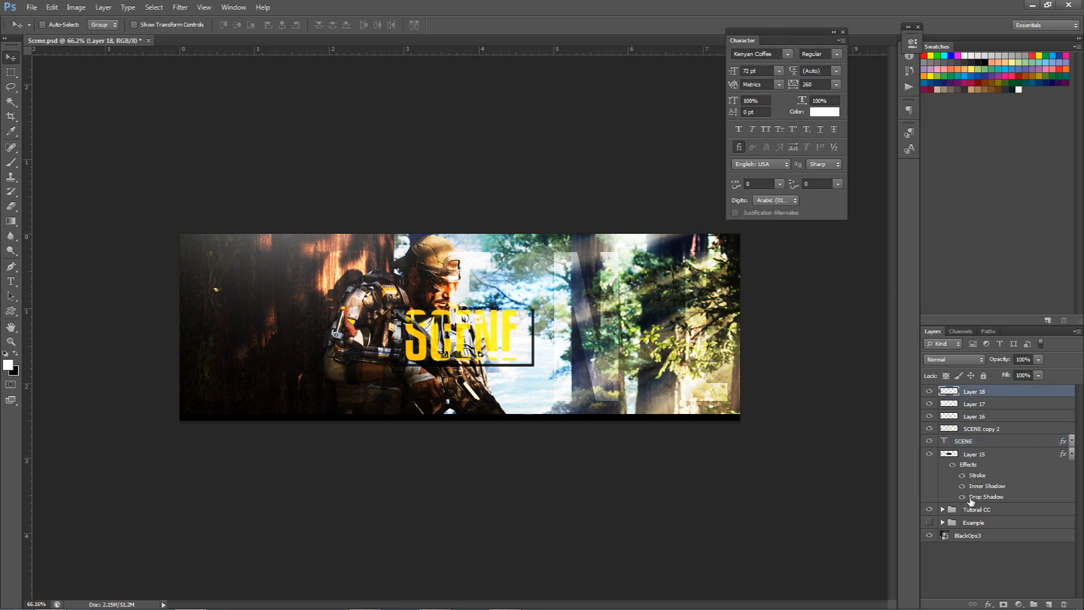
pyautogui.keyDown('shift'); pyautogui.click(971, 509); pyautogui.keyUp('shift')
pyautogui.hotkey('ctrl', 'g')
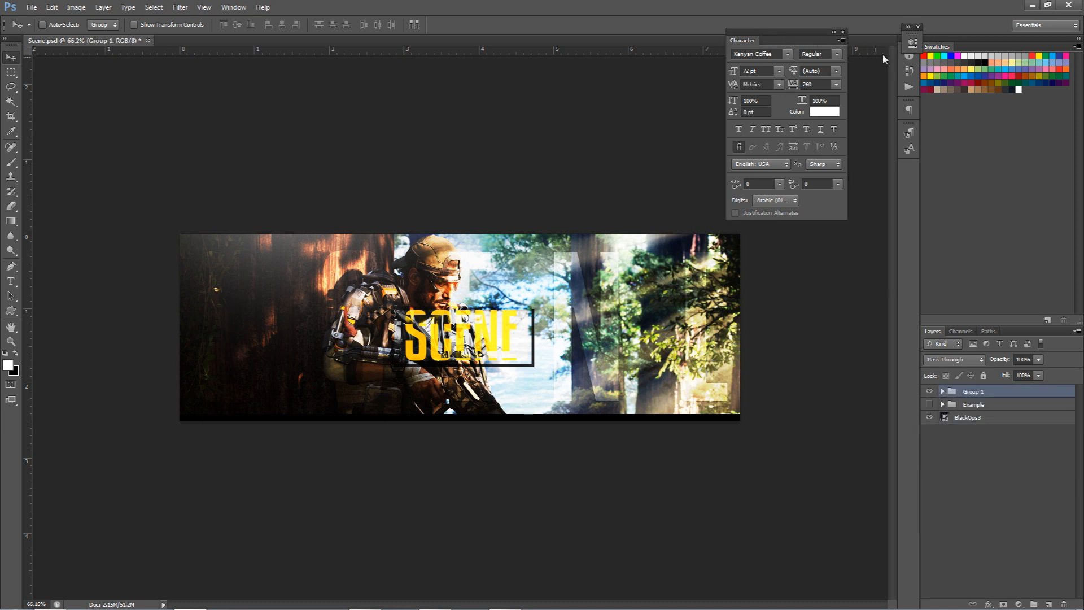
pyautogui.click(843, 32)
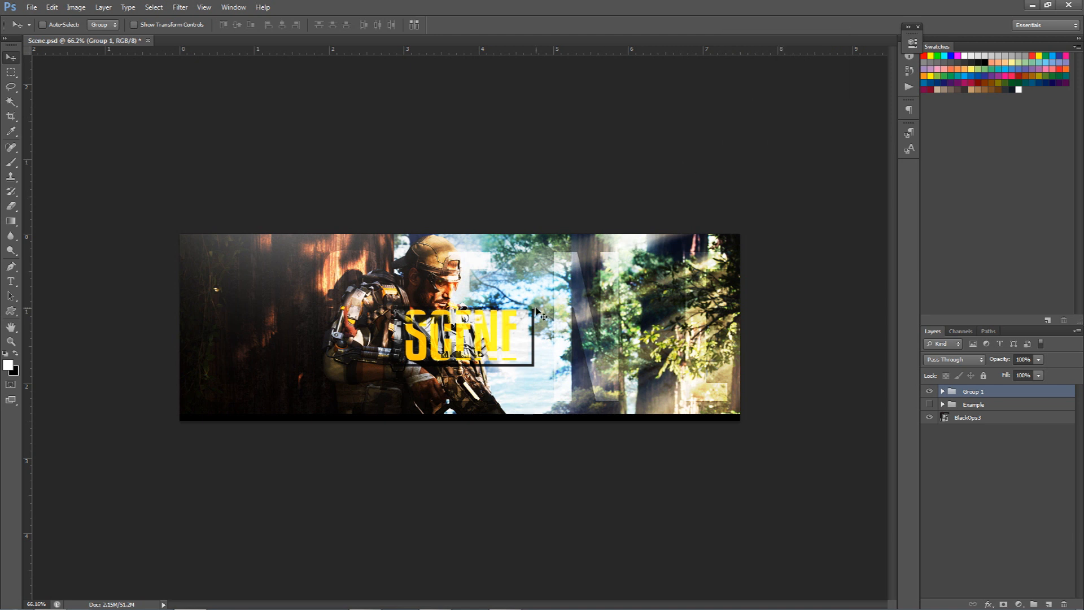
# Duplicate the BlackOps3 background layer and rasterize the copy
pyautogui.scroll(2, 506, 323)
pyautogui.scroll(-2, 506, 323)
pyautogui.click(980, 417)
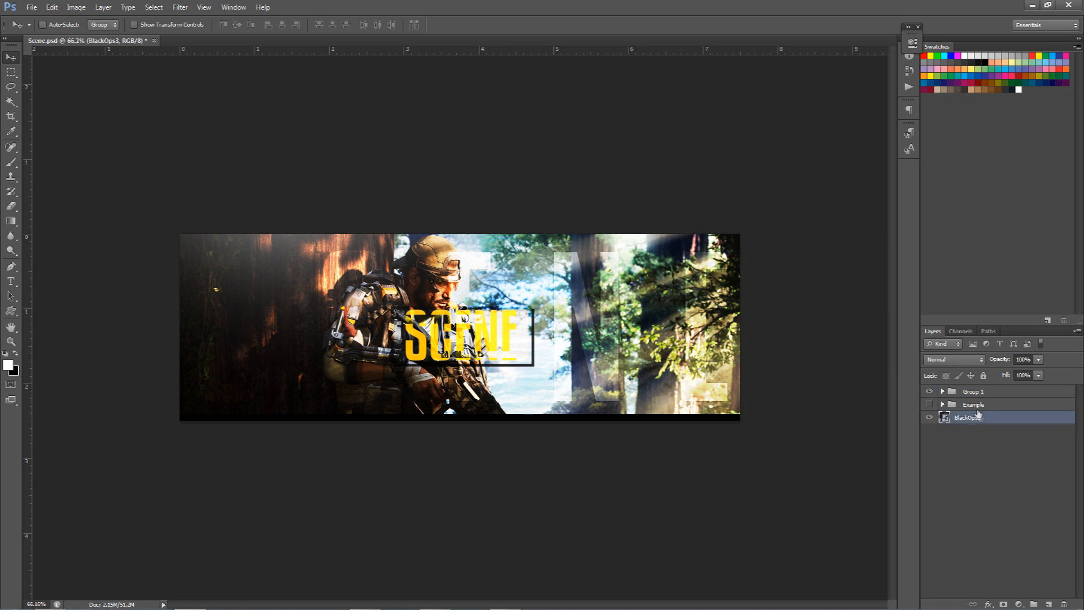
pyautogui.hotkey('ctrl', 'j')
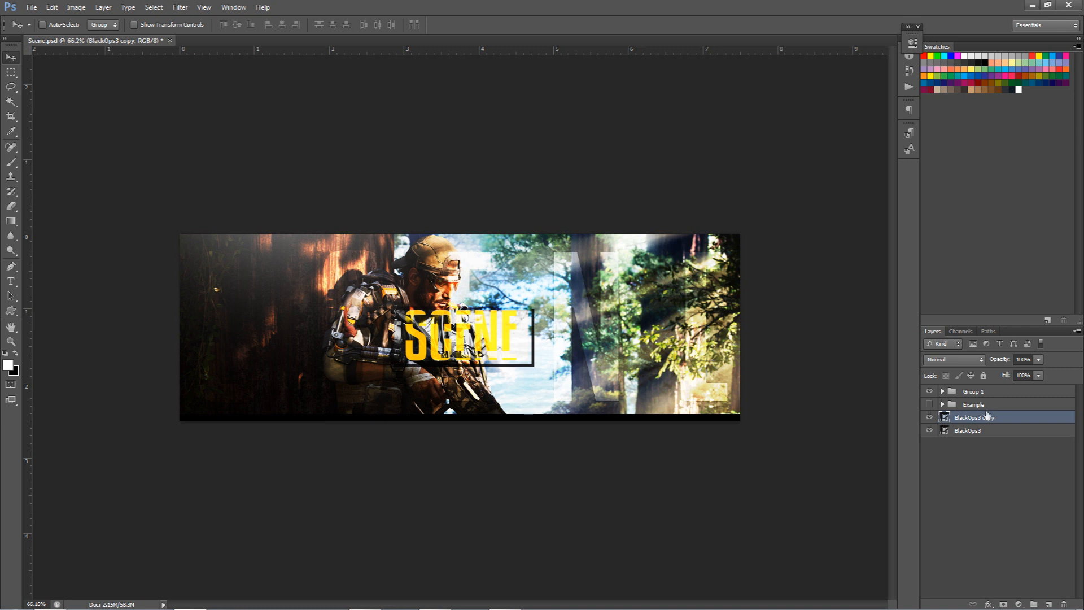
pyautogui.rightClick(990, 416)
pyautogui.click(967, 137)
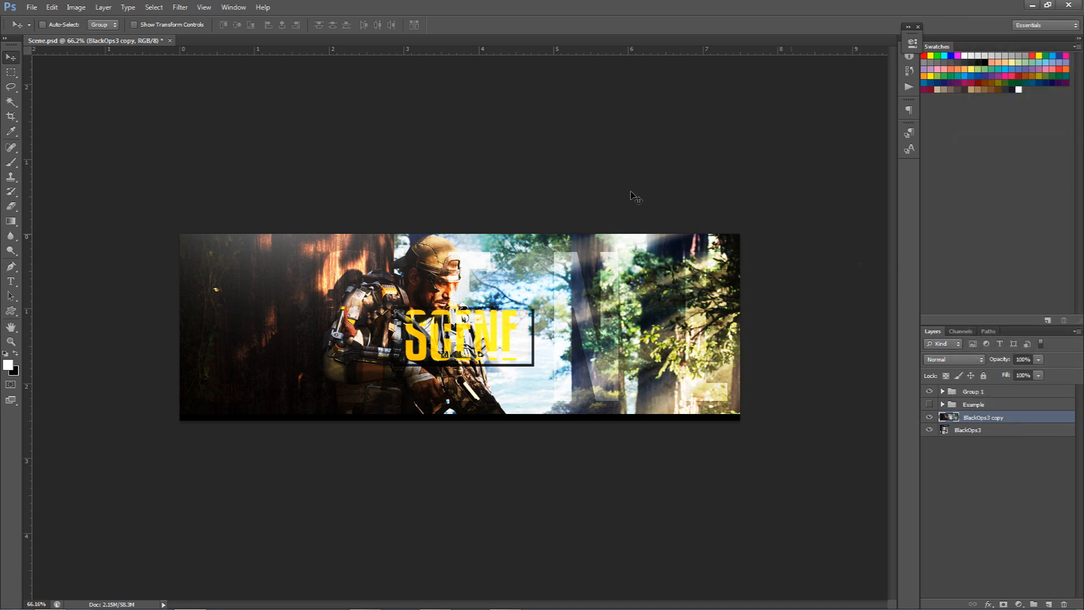
# Apply a Gaussian Blur with a 2.5-pixel radius to the BlackOps3 copy
pyautogui.click(154, 7)
pyautogui.moveTo(176, 6)
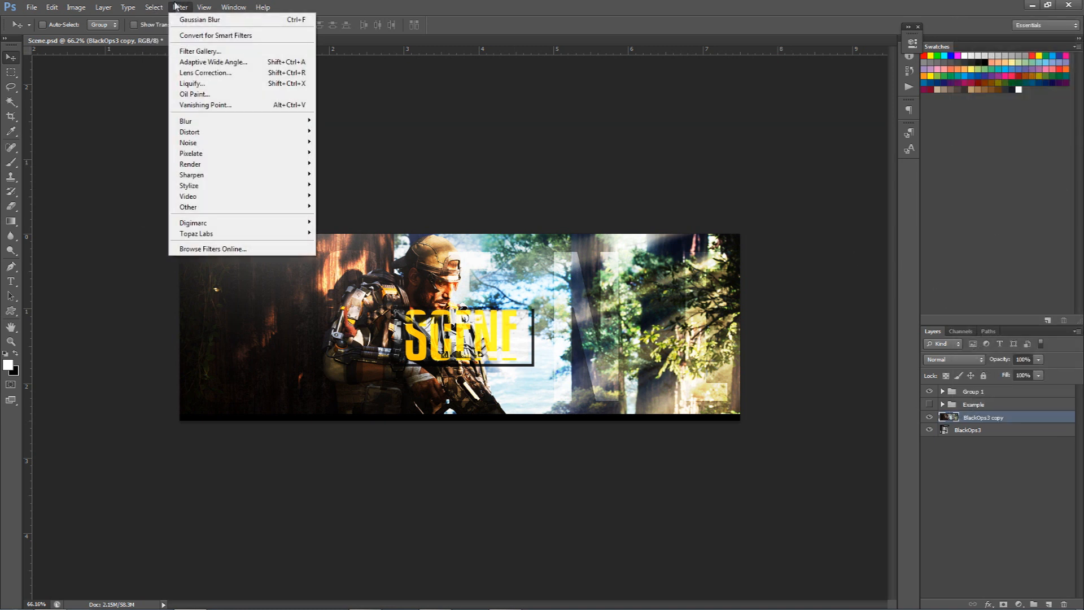
pyautogui.moveTo(186, 121)
pyautogui.click(350, 197)
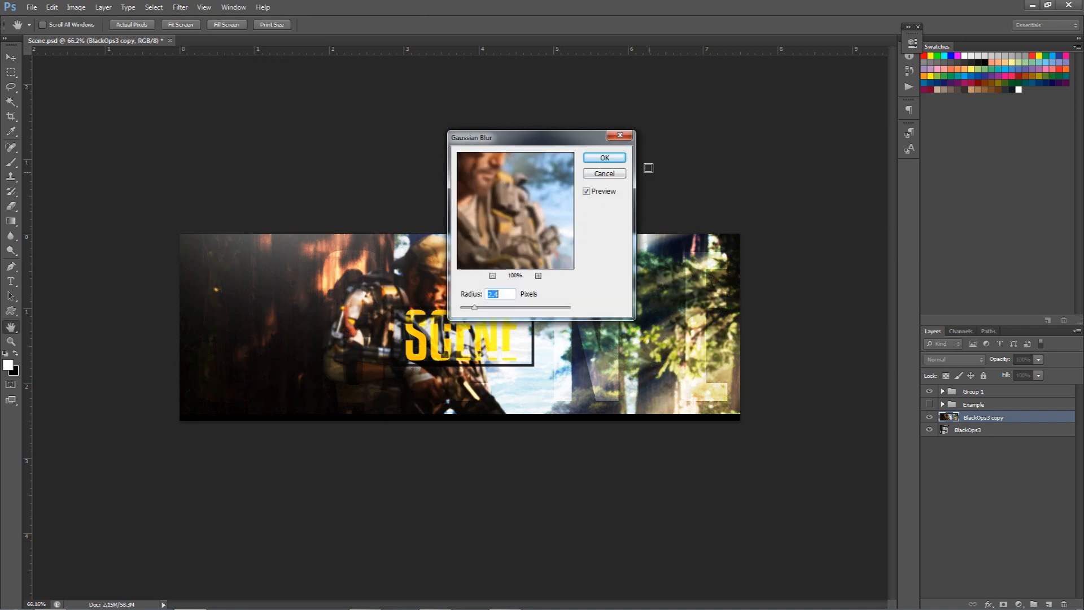
pyautogui.write('2')
pyautogui.moveTo(536, 138); pyautogui.dragTo(722, 234)
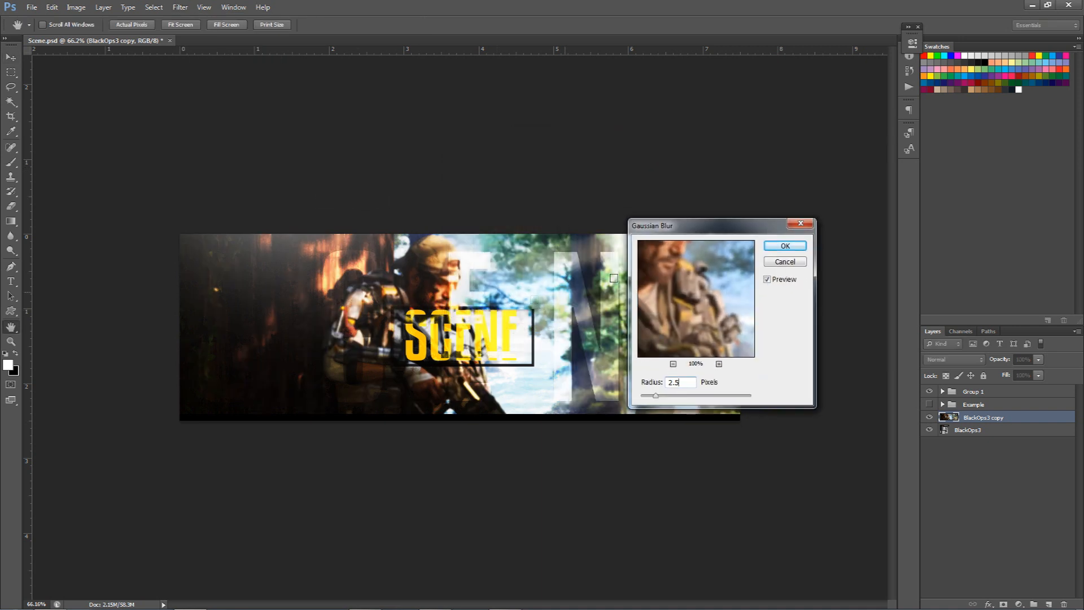
pyautogui.click(782, 252)
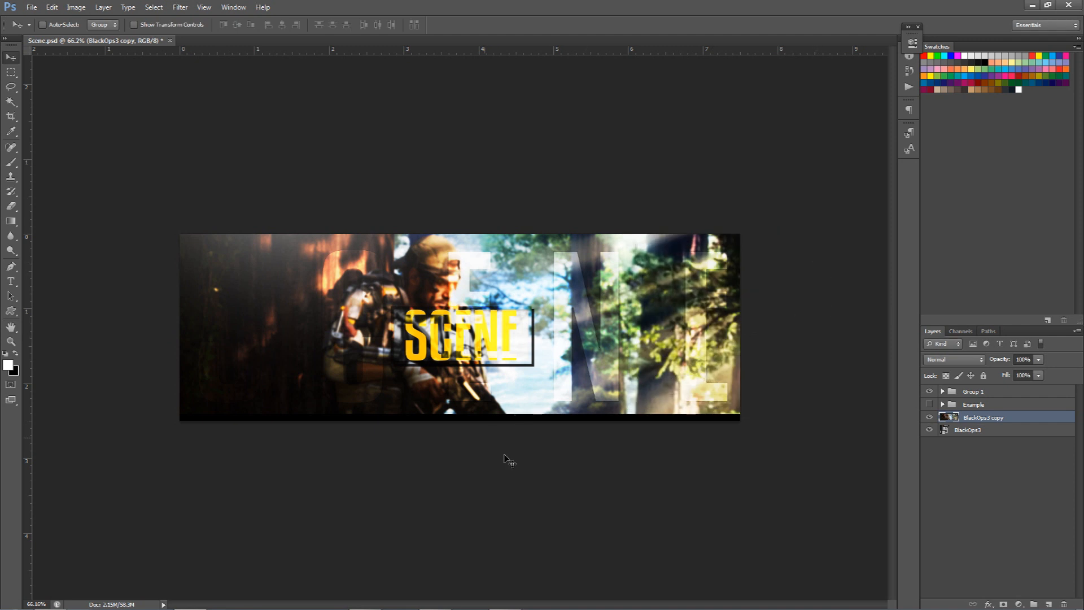
# Erase the blurred copy over the soldier and the tree trunk beside him with a 213 to 443 px eraser, and compare it off and on
pyautogui.press('e')
pyautogui.click(435, 307)
pyautogui.moveTo(434, 307); pyautogui.dragTo(443, 308)
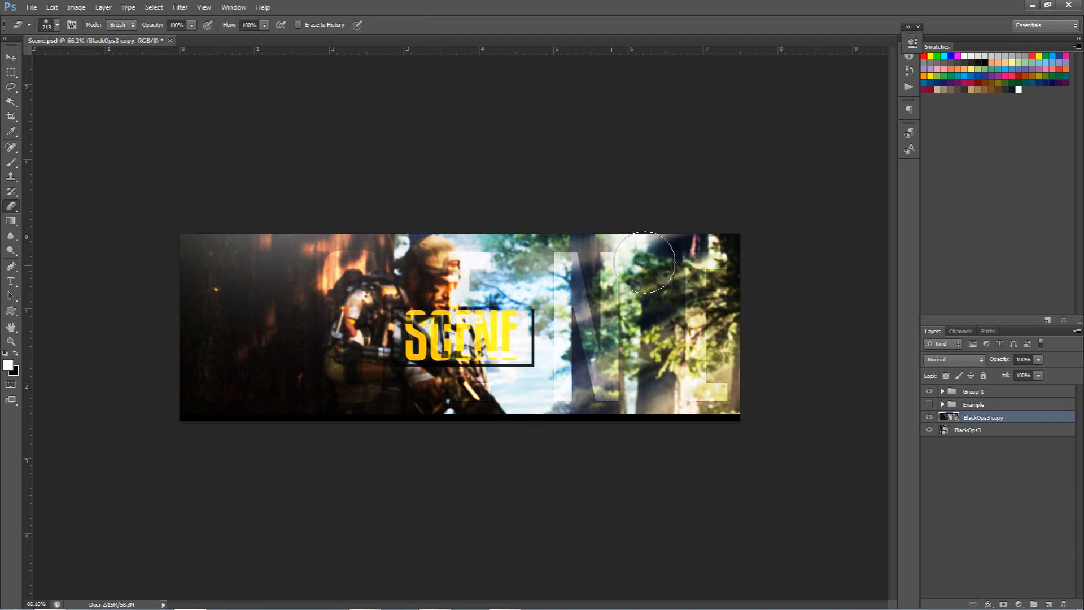
pyautogui.moveTo(439, 270)
pyautogui.mouseDown()
pyautogui.moveTo(416, 307)
pyautogui.moveTo(406, 384)
pyautogui.moveTo(406, 353)
pyautogui.moveTo(477, 421)
pyautogui.moveTo(473, 403)
pyautogui.moveTo(378, 326)
pyautogui.moveTo(389, 402)
pyautogui.moveTo(446, 345)
pyautogui.mouseUp()
pyautogui.moveTo(242, 295); pyautogui.dragTo(284, 299)
pyautogui.moveTo(231, 283); pyautogui.dragTo(246, 288)
pyautogui.moveTo(261, 246); pyautogui.dragTo(242, 326)
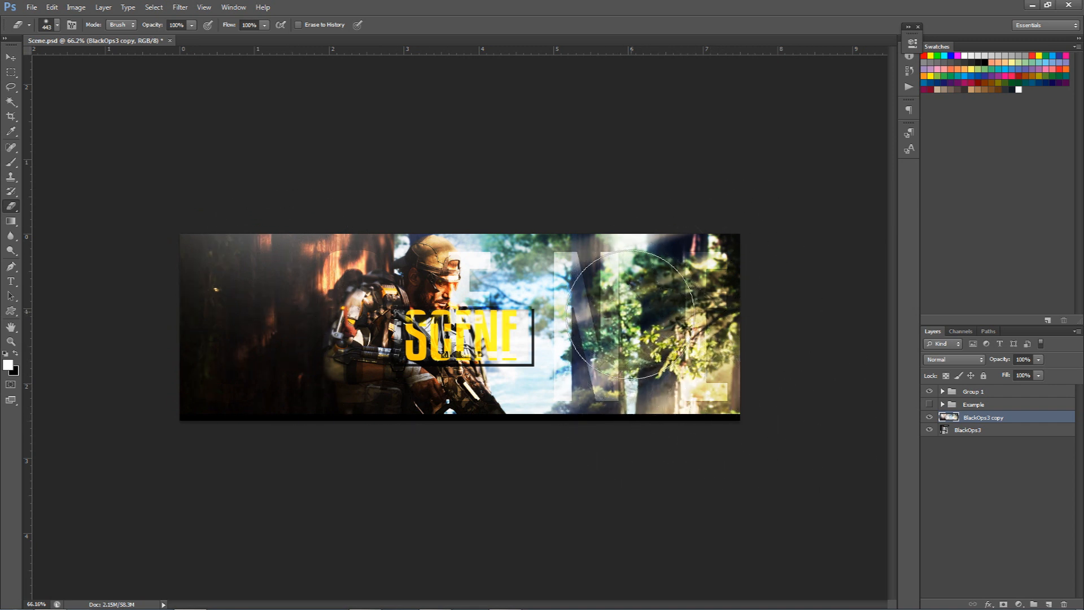
pyautogui.press('v')
pyautogui.click(930, 417)
pyautogui.click(930, 418)
pyautogui.click(930, 418)
pyautogui.click(930, 417)
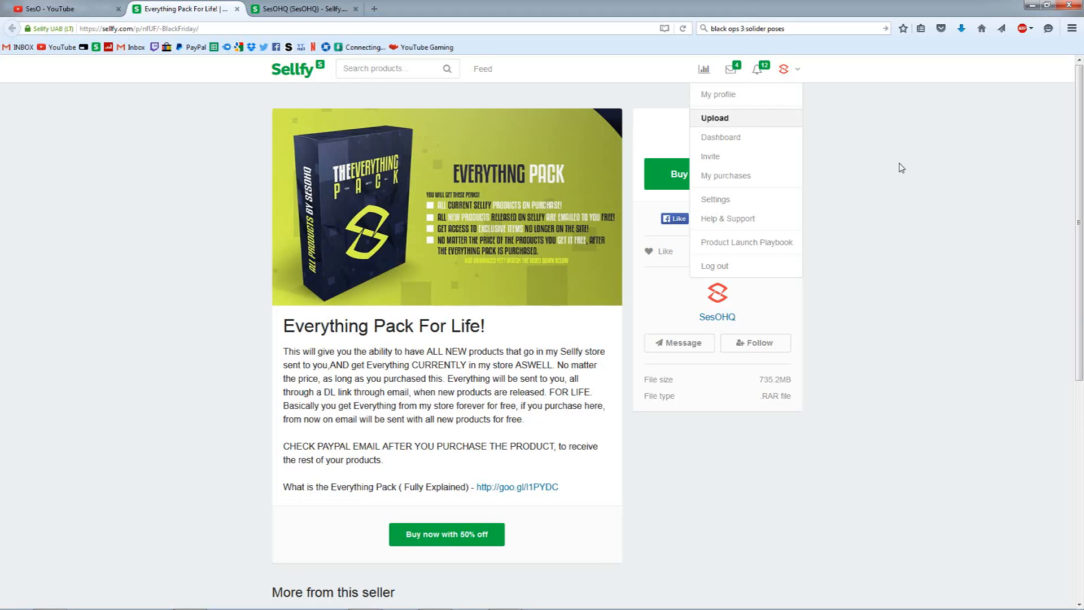
pyautogui.click(784, 70)
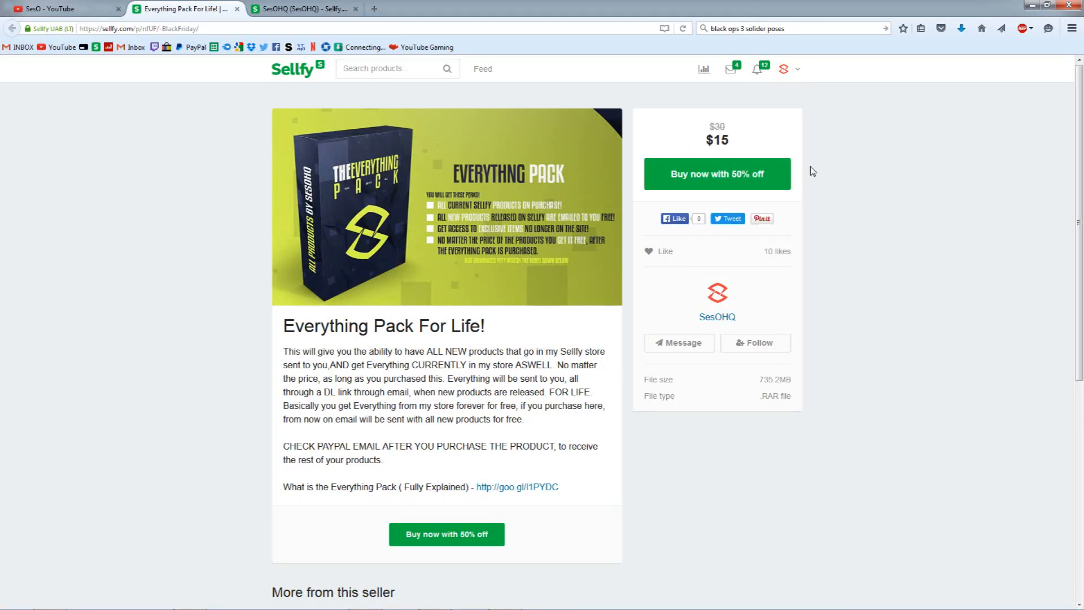